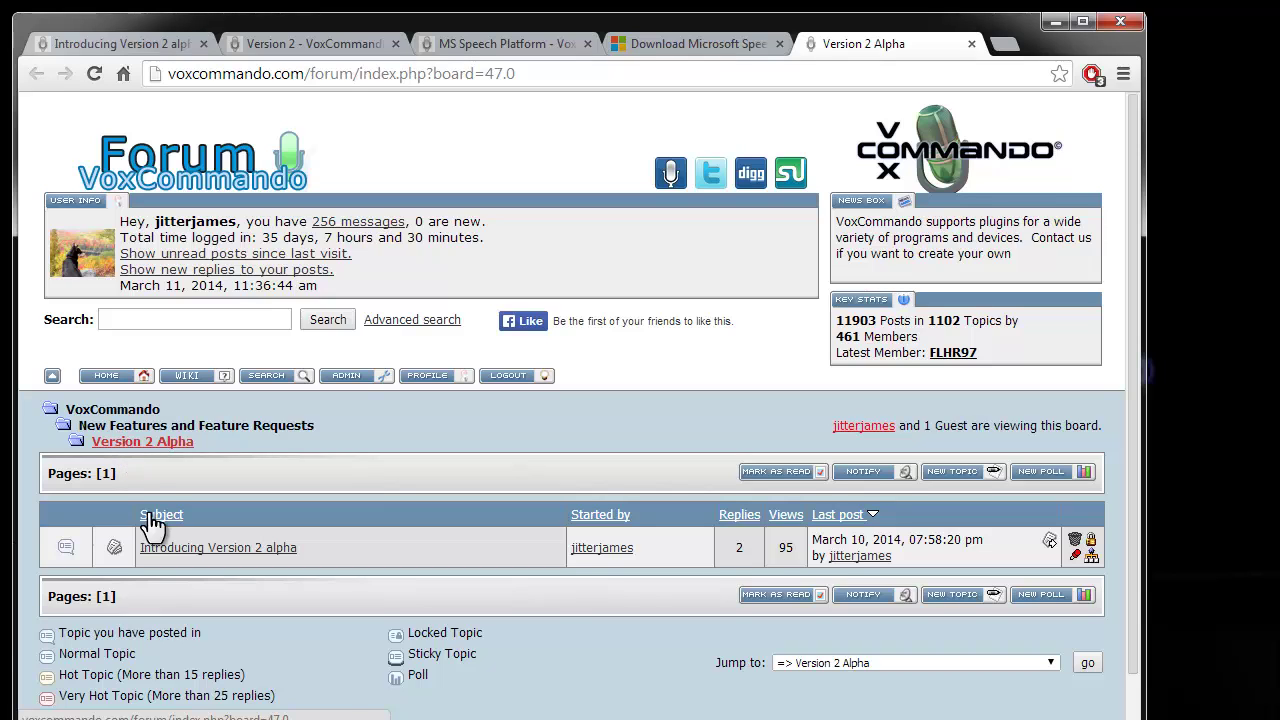
# Open the "Introducing Version 2 alpha" forum topic and read the first post down to the installer download link
pyautogui.click(170, 547)
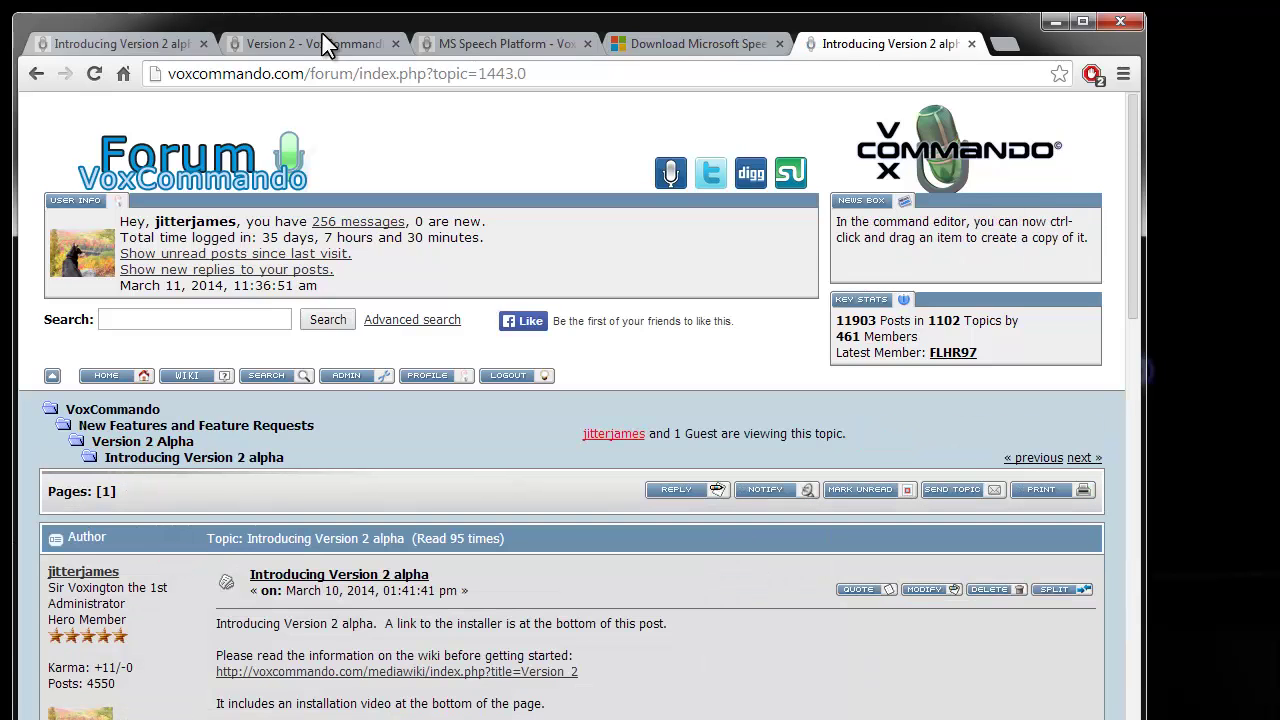
pyautogui.scroll(-3, 258, 487)
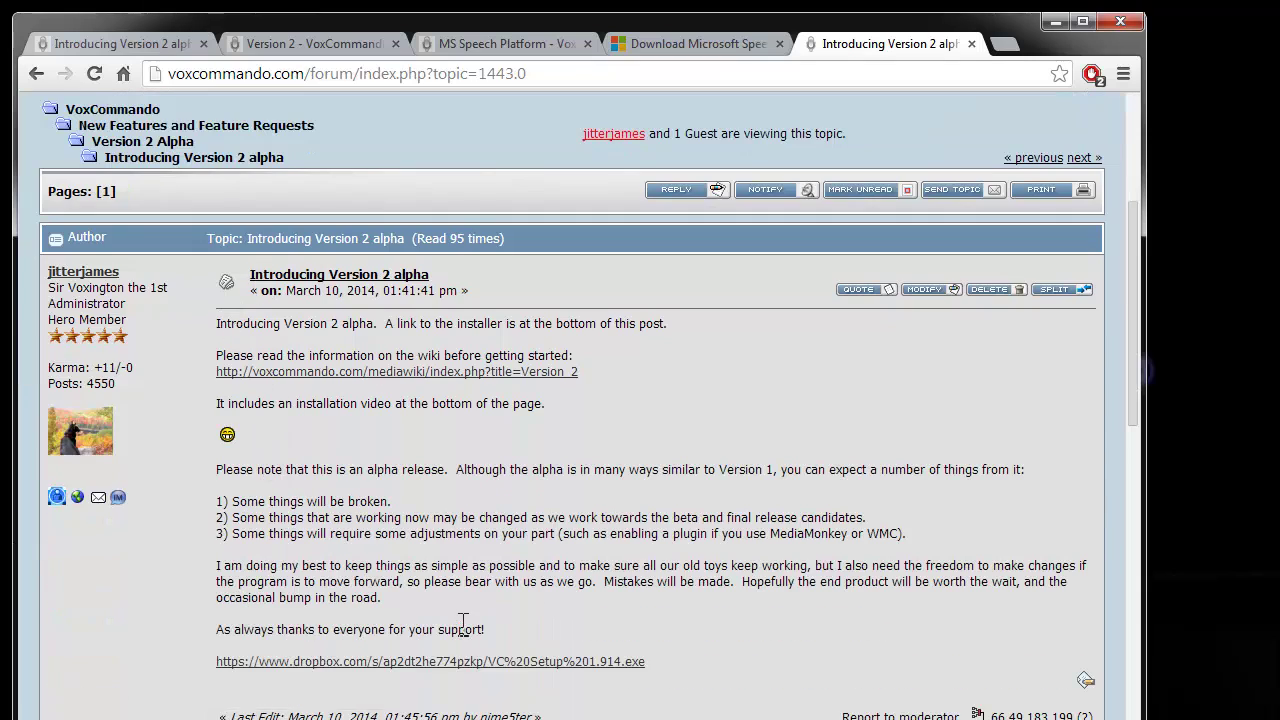
pyautogui.scroll(-3, 1122, 390)
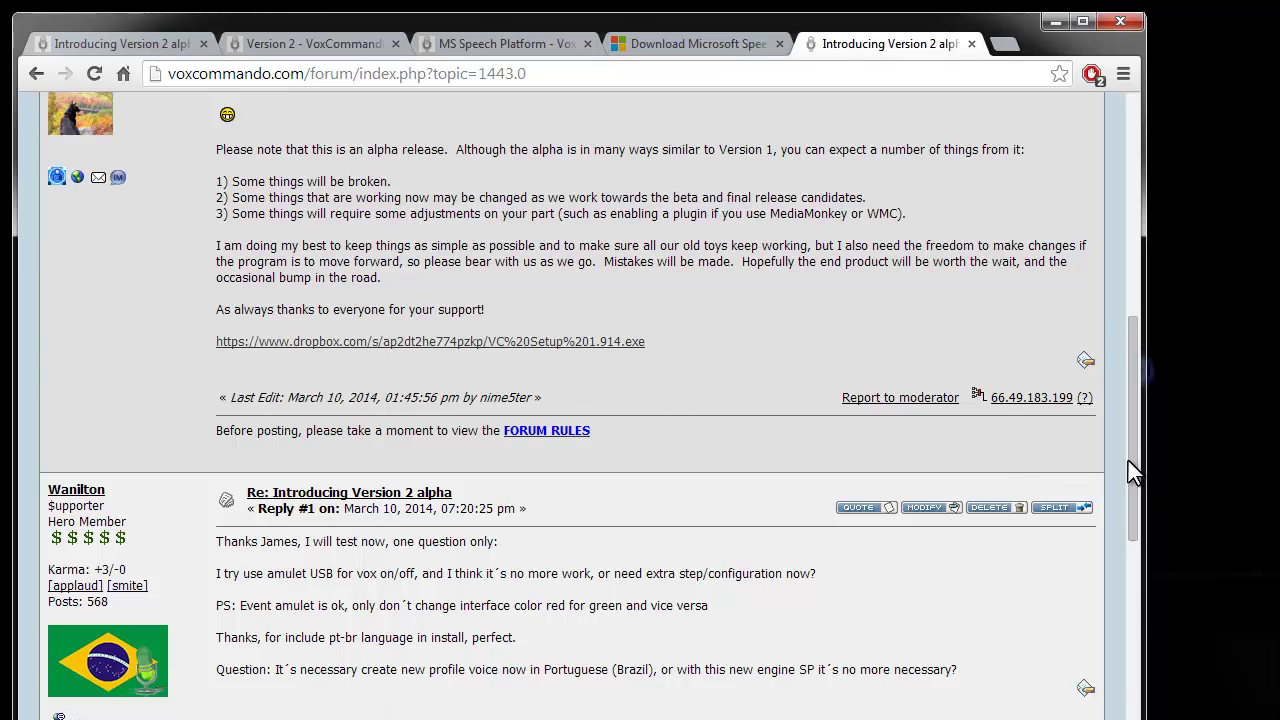
pyautogui.moveTo(1131, 466); pyautogui.dragTo(1130, 402)
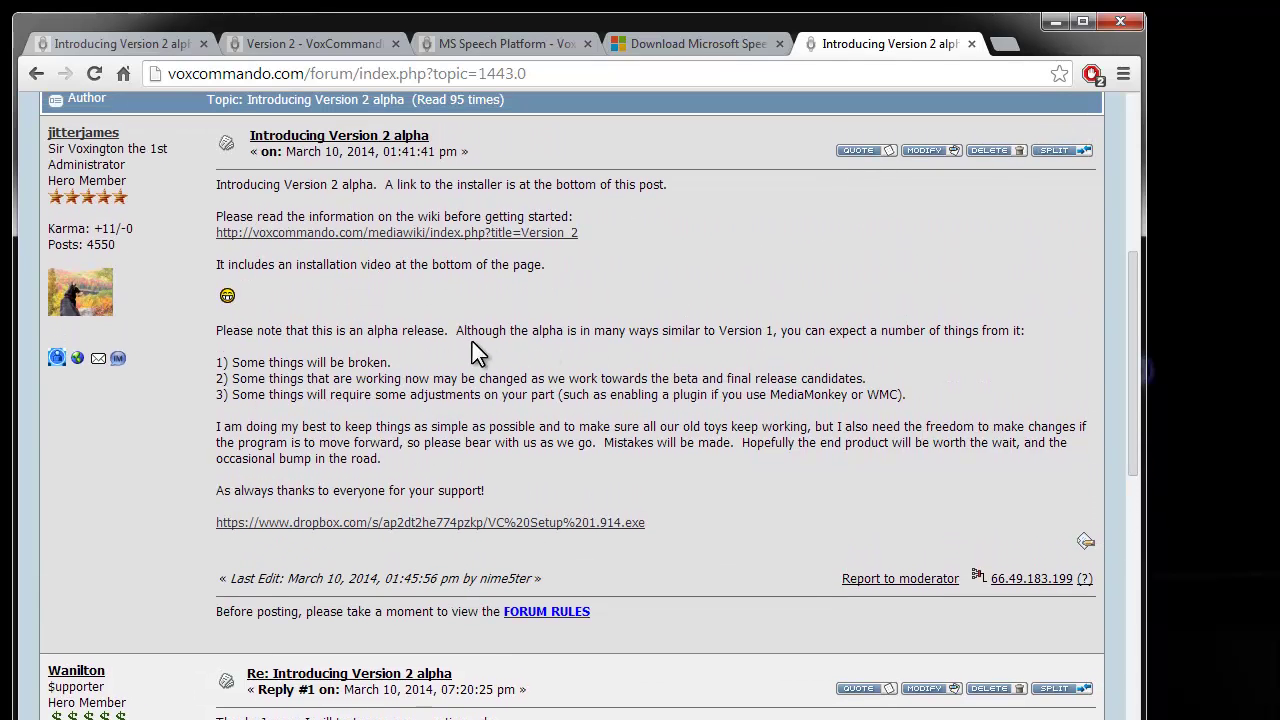
# Follow the post's link to the Version 2 wiki page and open its MS Speech Platform article
pyautogui.click(297, 240)
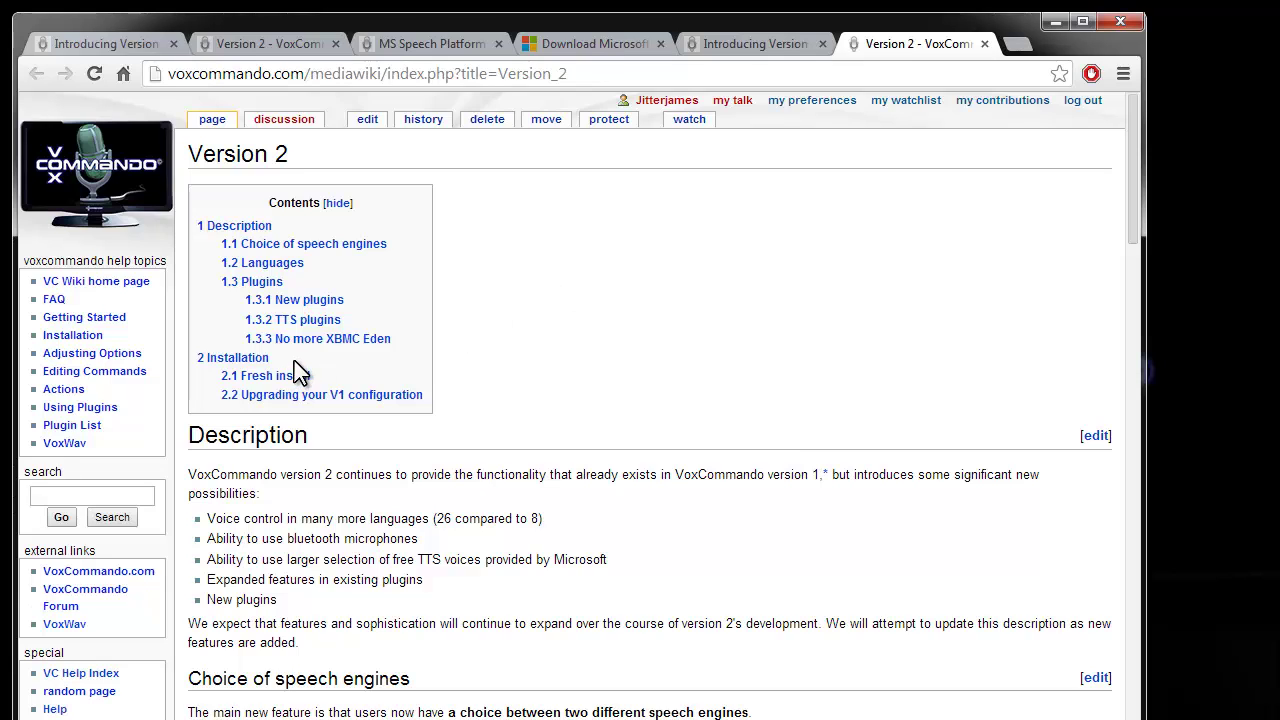
pyautogui.scroll(-3, 371, 357)
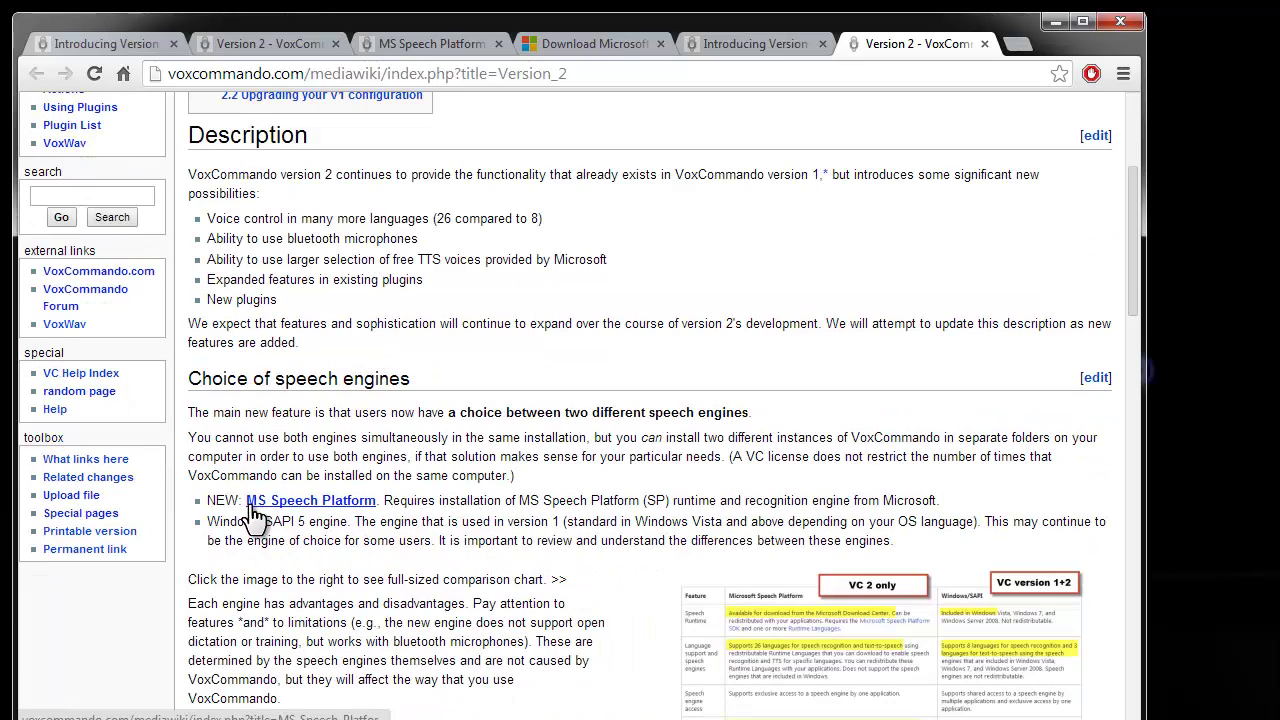
pyautogui.click(352, 508)
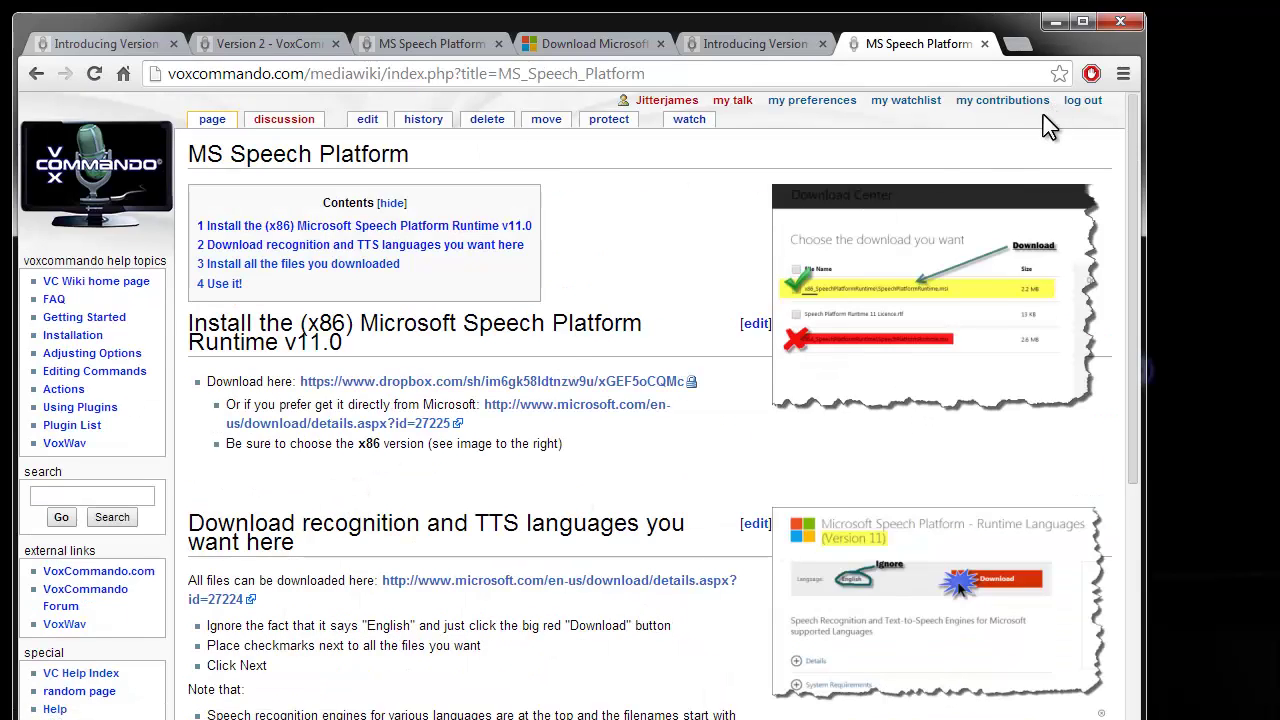
# Switch to the file explorer and run VC Setup 1.914.exe from the VC 2 alpha demo01 folder inside VoxCommando
pyautogui.click(1053, 22)
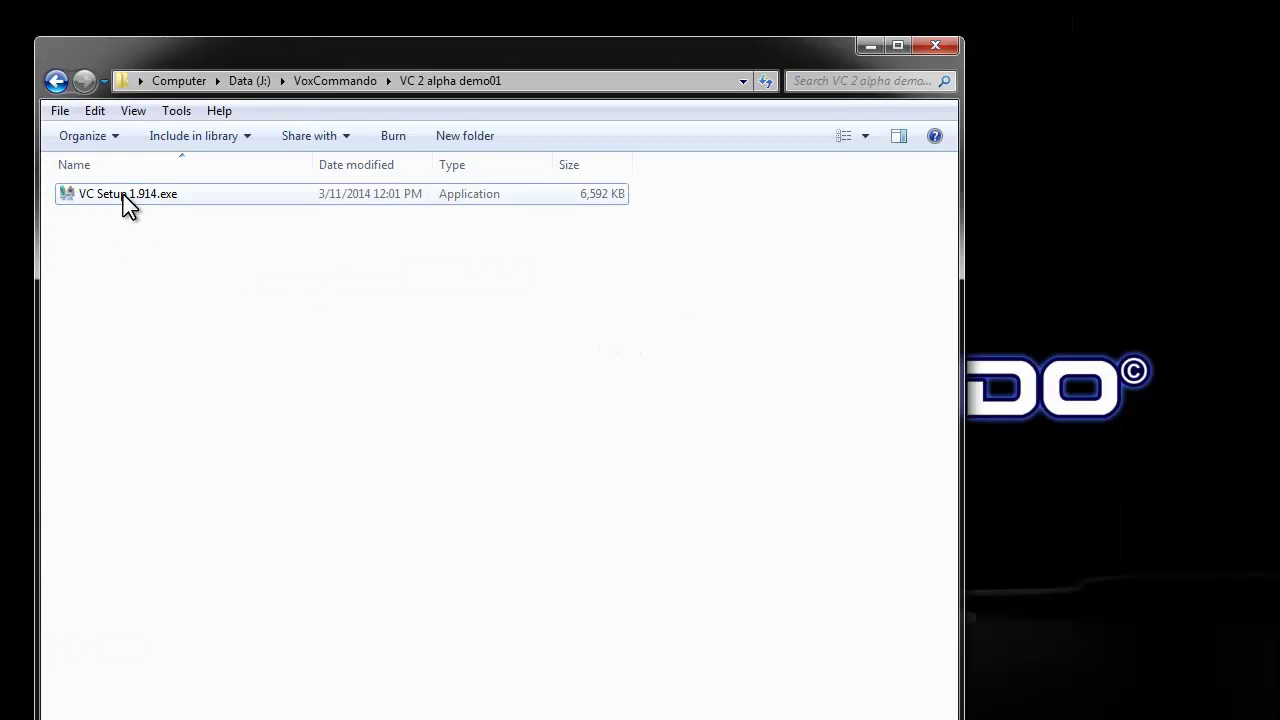
pyautogui.click(350, 81)
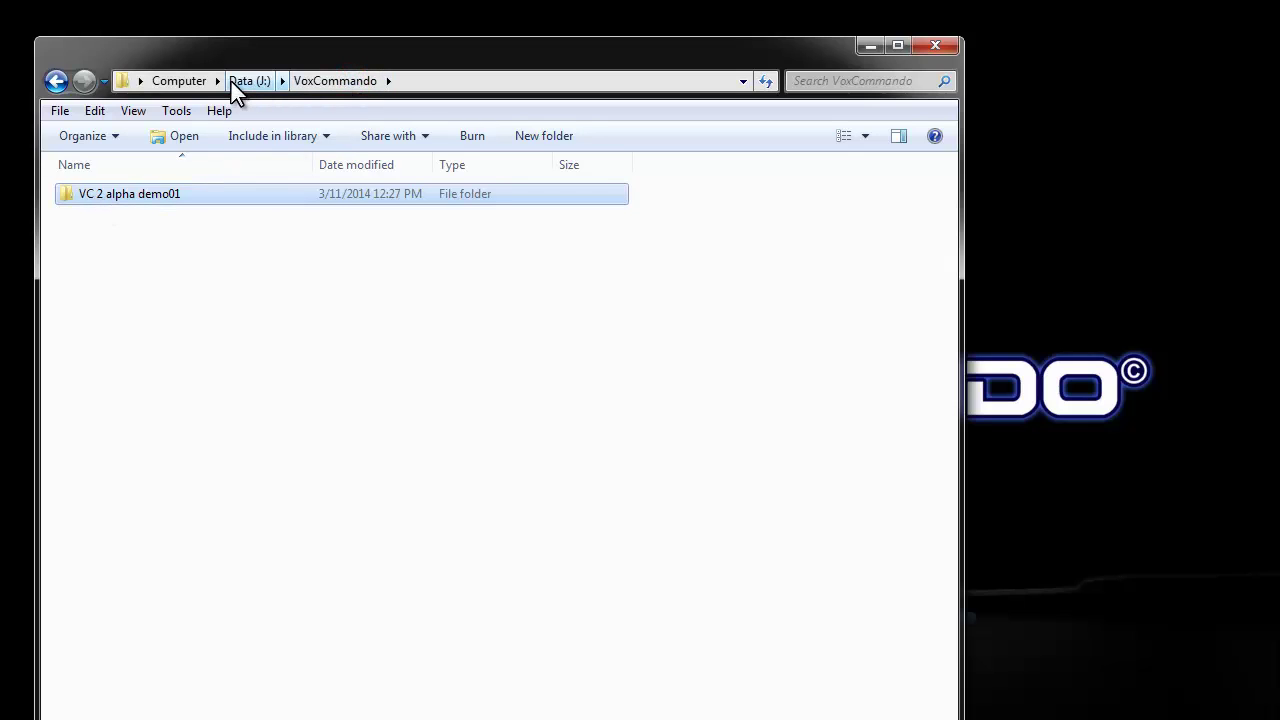
pyautogui.doubleClick(128, 194)
pyautogui.doubleClick(120, 192)
pyautogui.click(685, 452)
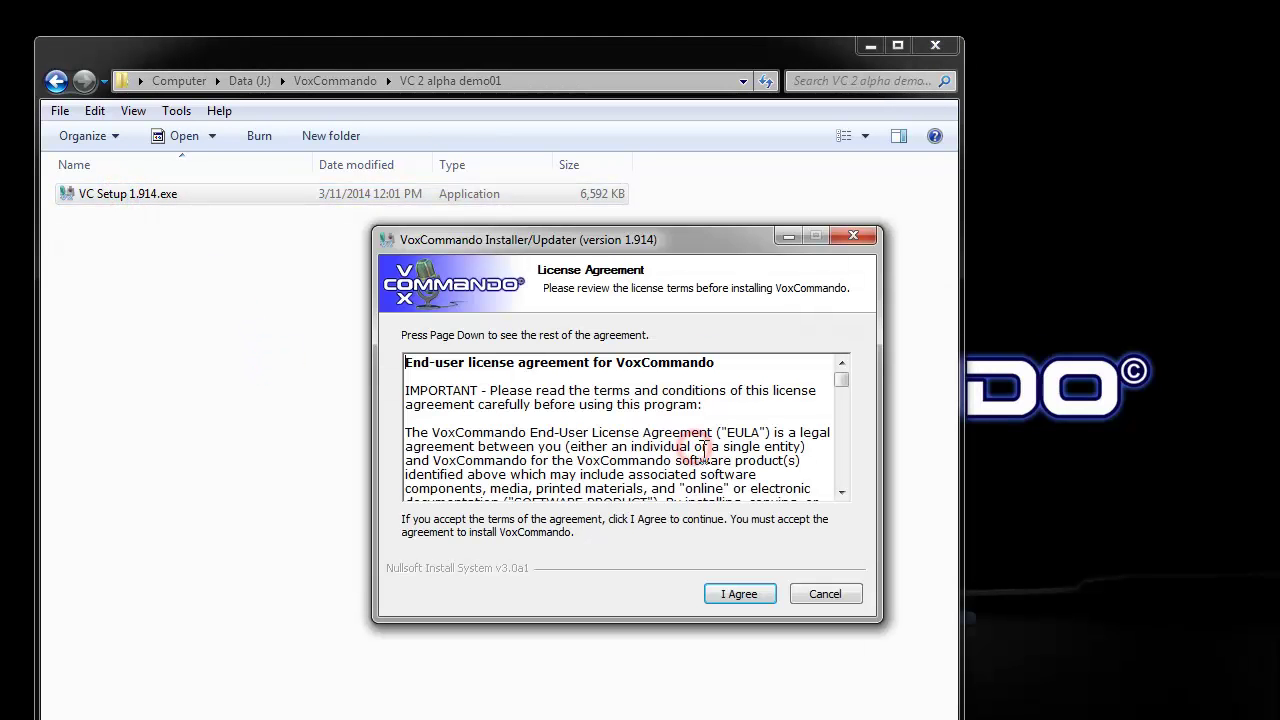
# Accept the license agreement, install VoxCommando through the remaining setup pages, and finish with Launch VoxCommando enabled
pyautogui.click(747, 599)
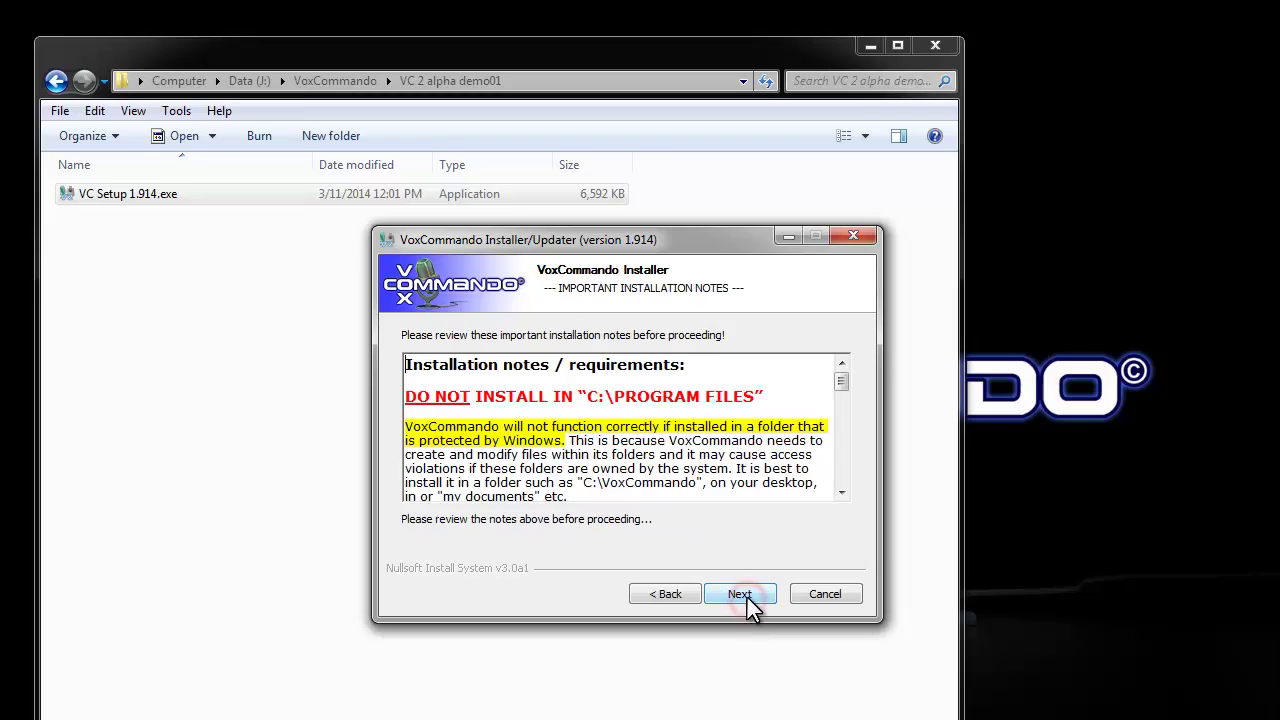
pyautogui.click(747, 599)
pyautogui.click(748, 597)
pyautogui.click(744, 598)
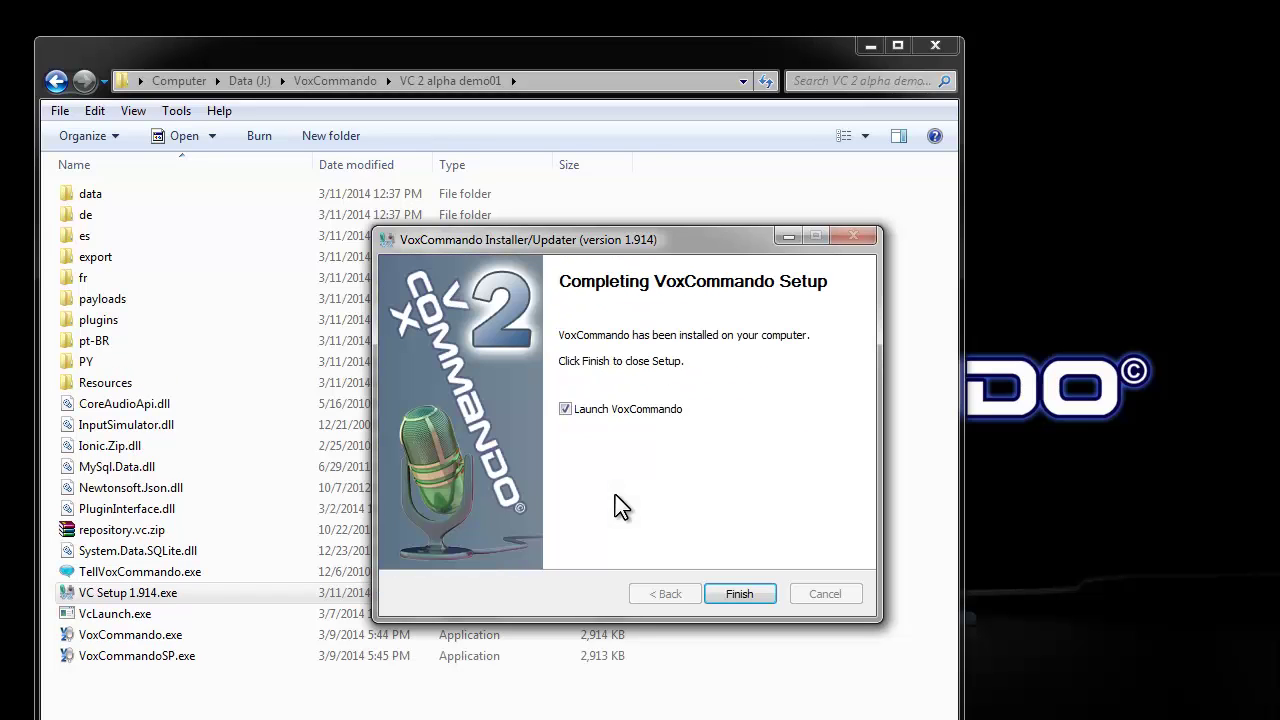
pyautogui.click(749, 598)
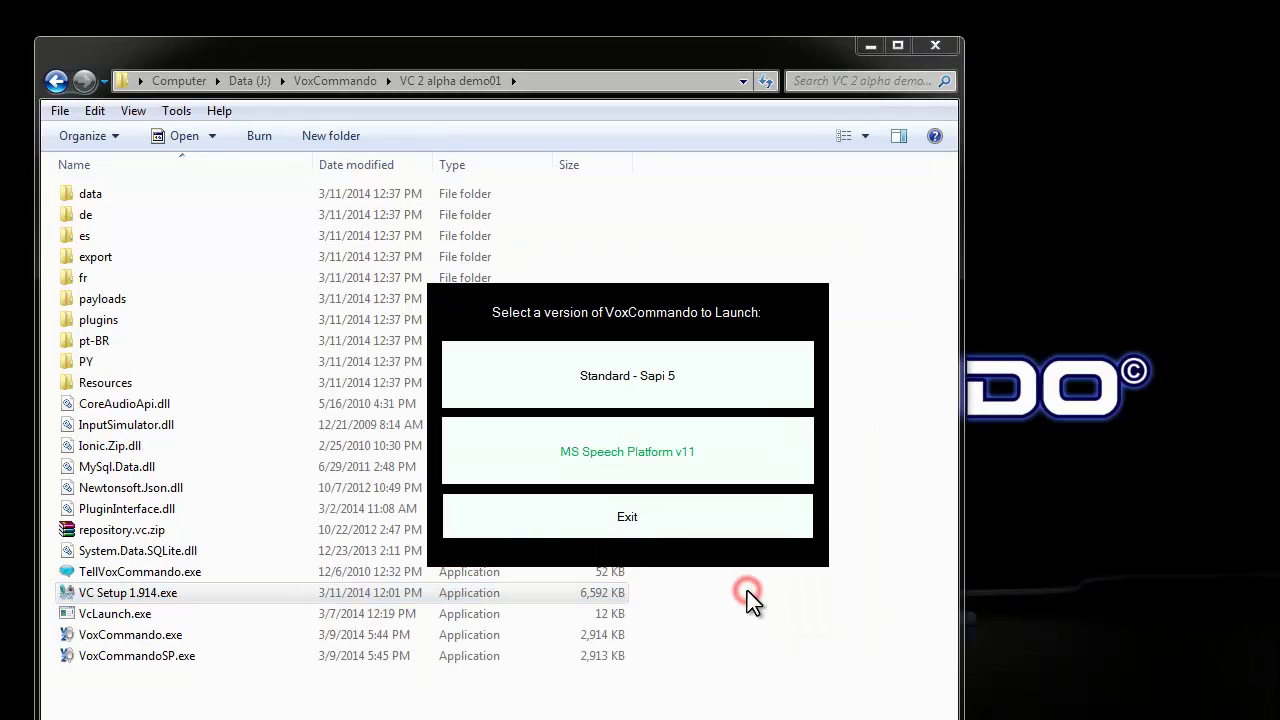
# Review the MS Speech Platform v11 option in the version launcher and exit the launcher
pyautogui.click(762, 453)
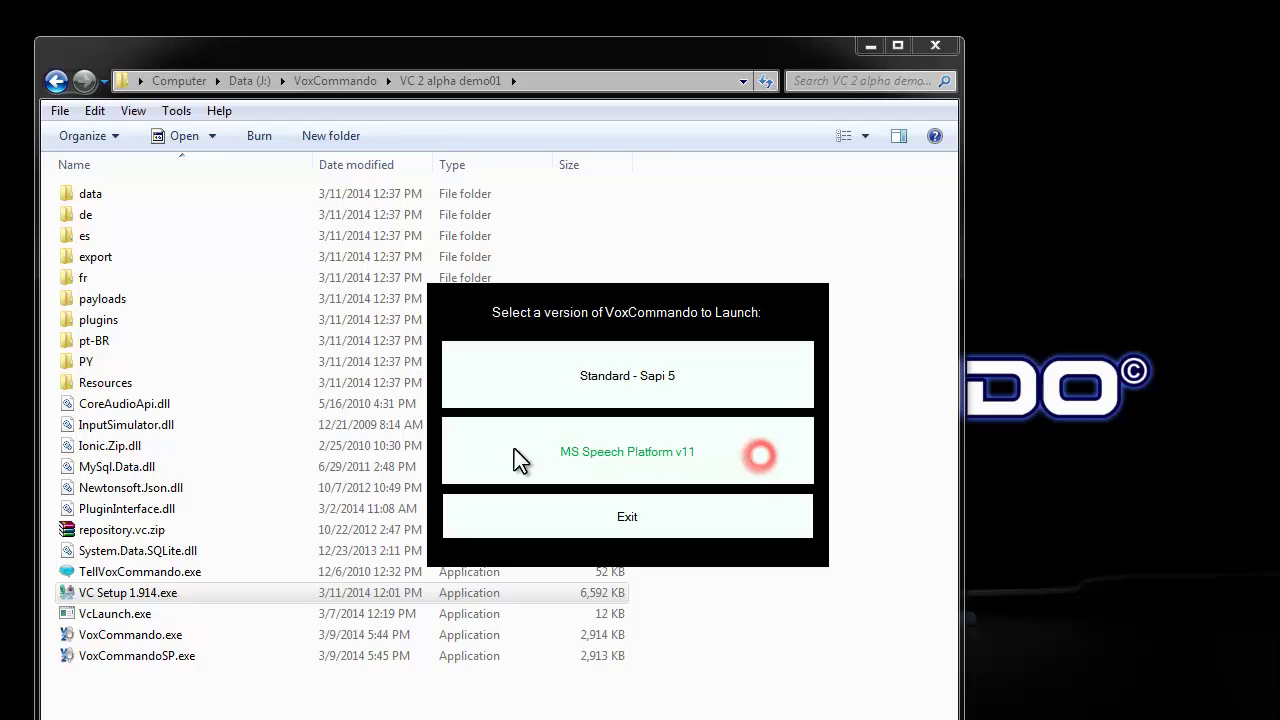
pyautogui.click(509, 451)
pyautogui.click(737, 452)
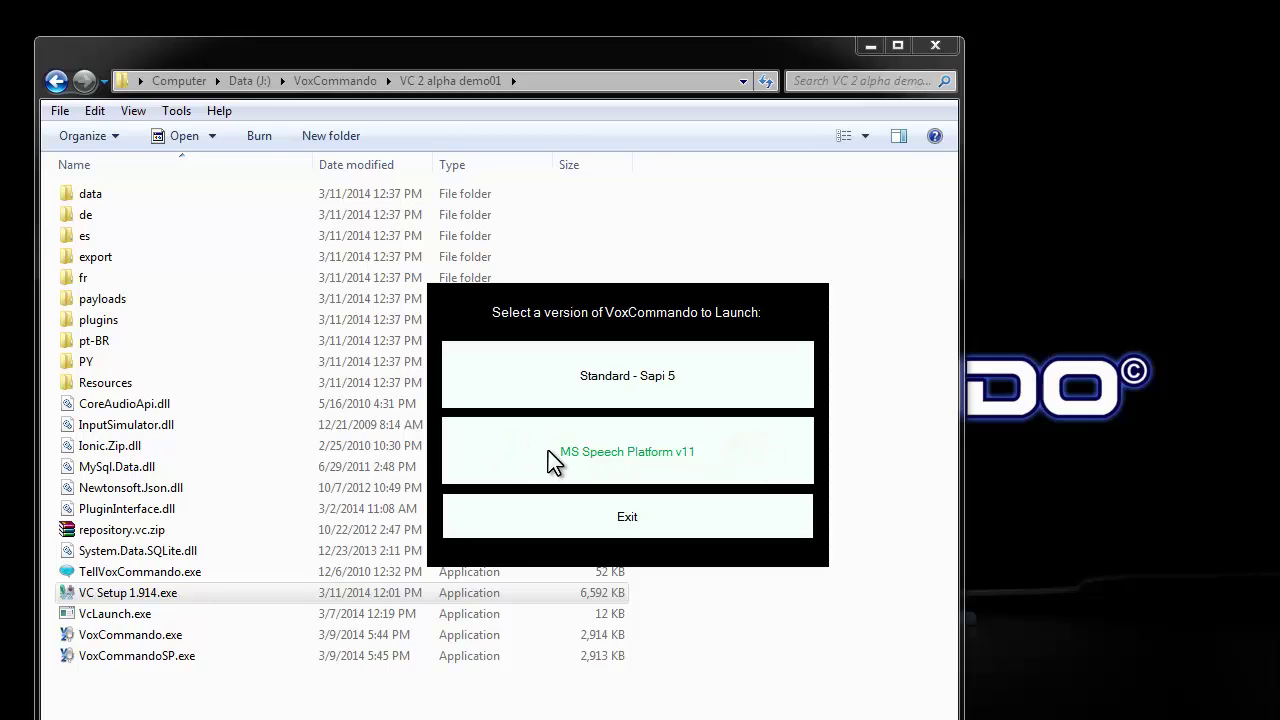
pyautogui.click(731, 452)
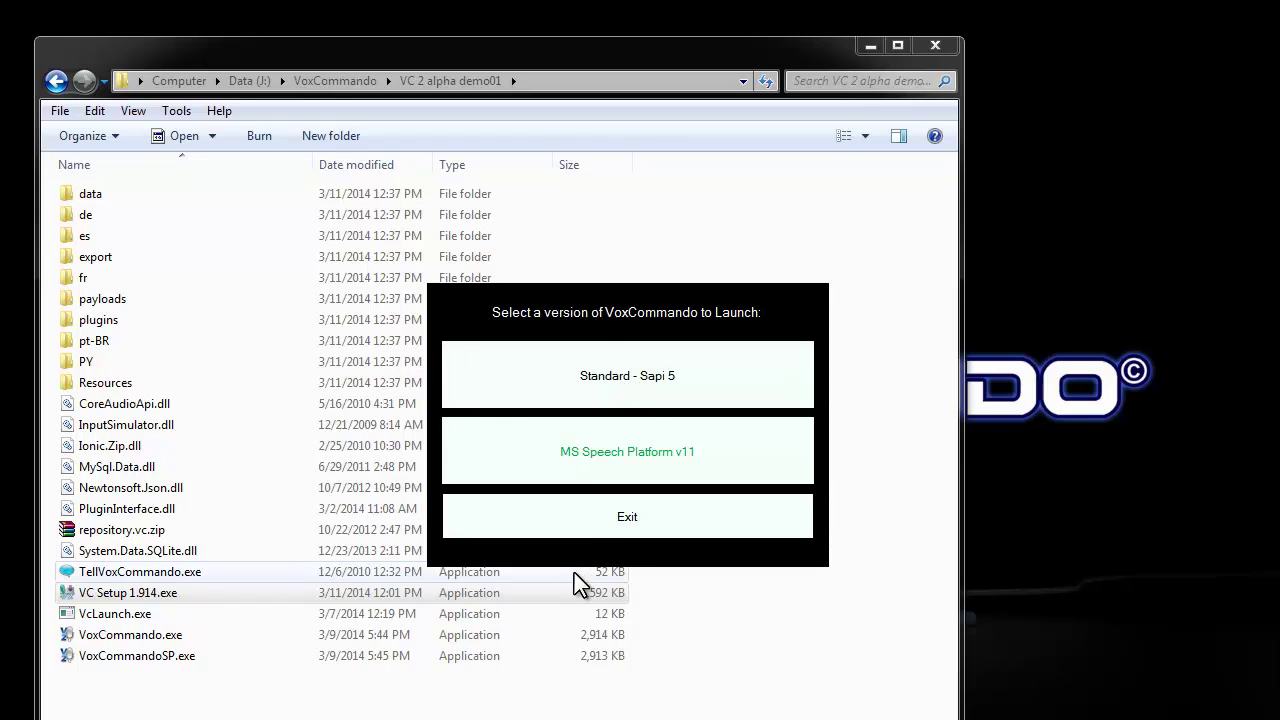
pyautogui.click(631, 514)
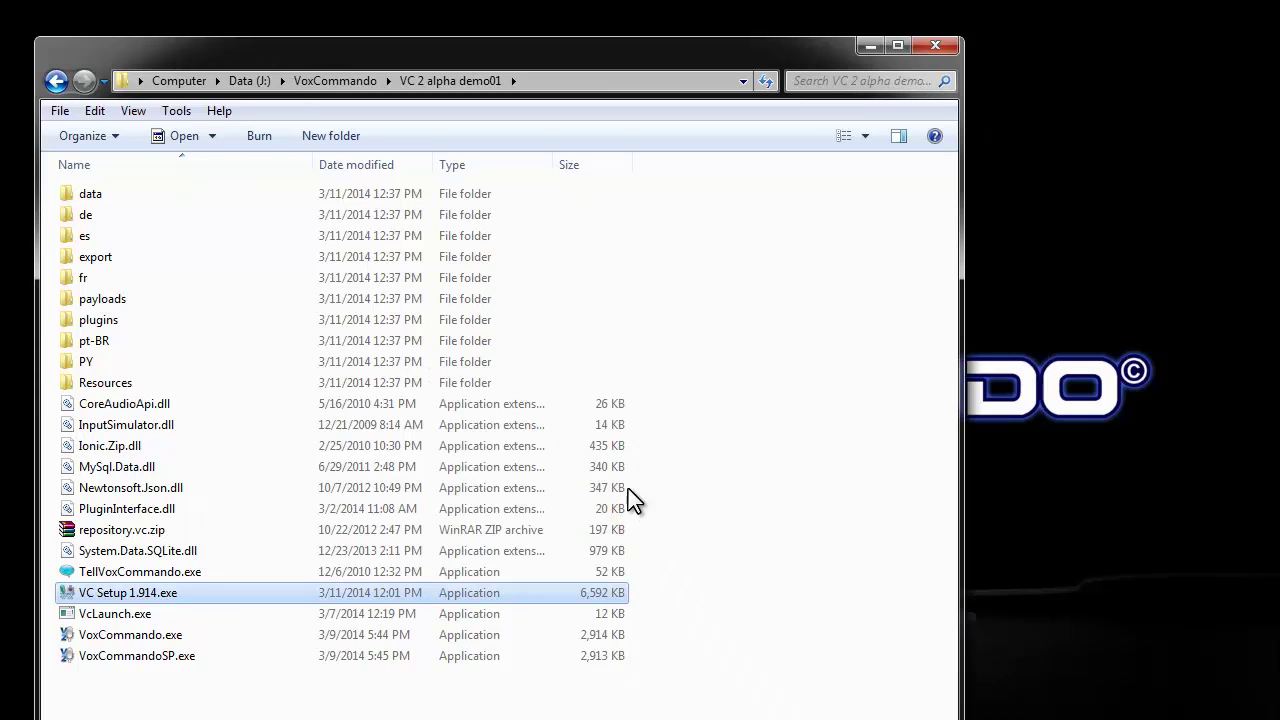
# Delete VoxCommando.exe from the VC 2 alpha demo01 folder, keeping VoxCommandoSP.exe
pyautogui.click(126, 692)
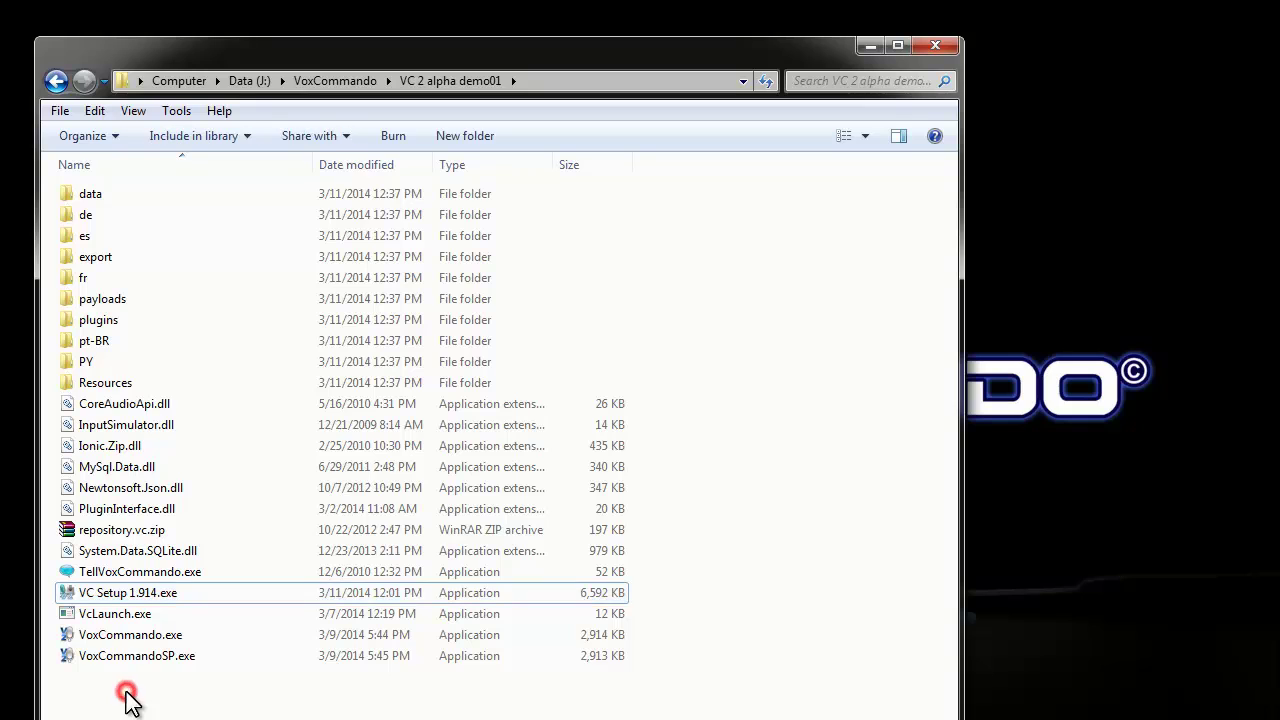
pyautogui.click(137, 636)
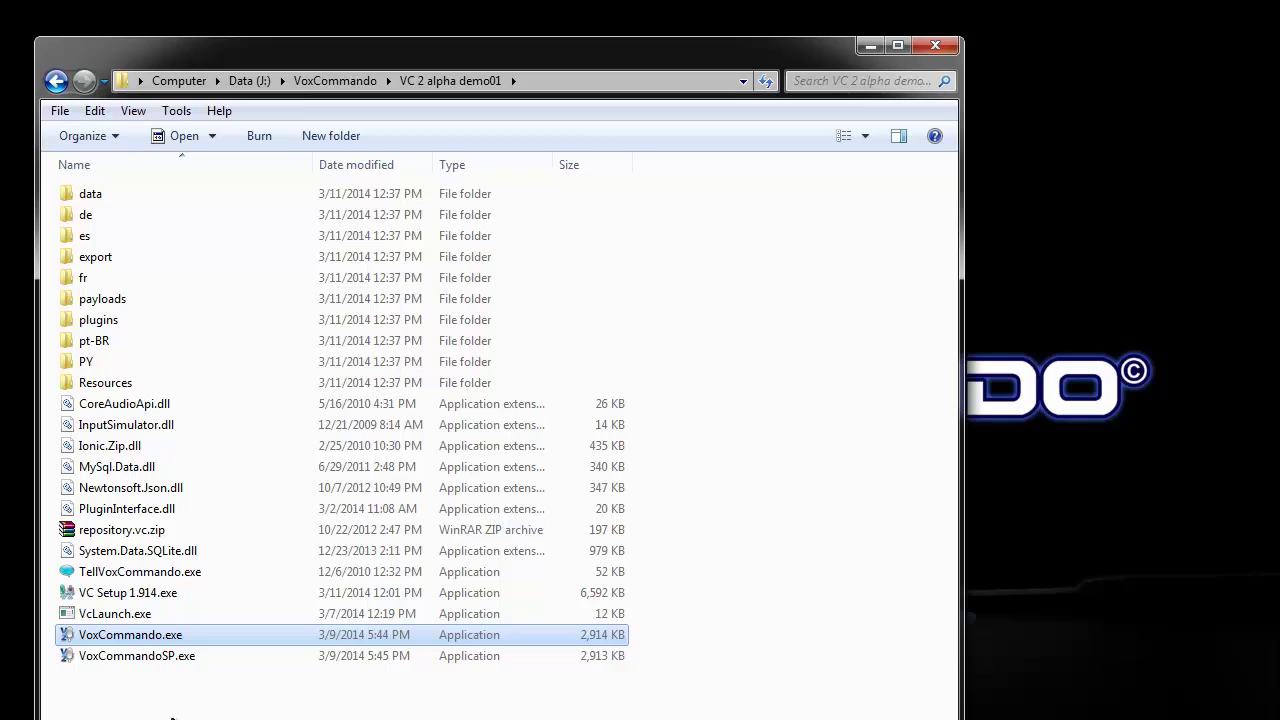
pyautogui.click(150, 658)
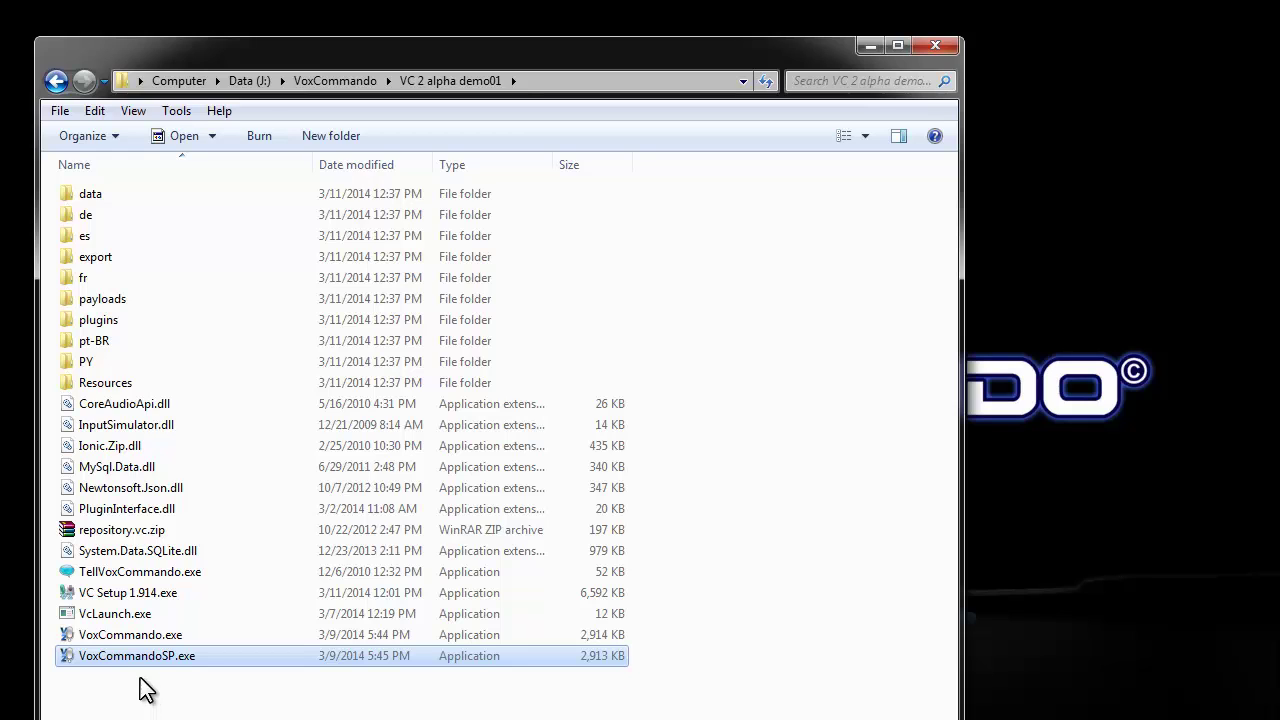
pyautogui.click(133, 634)
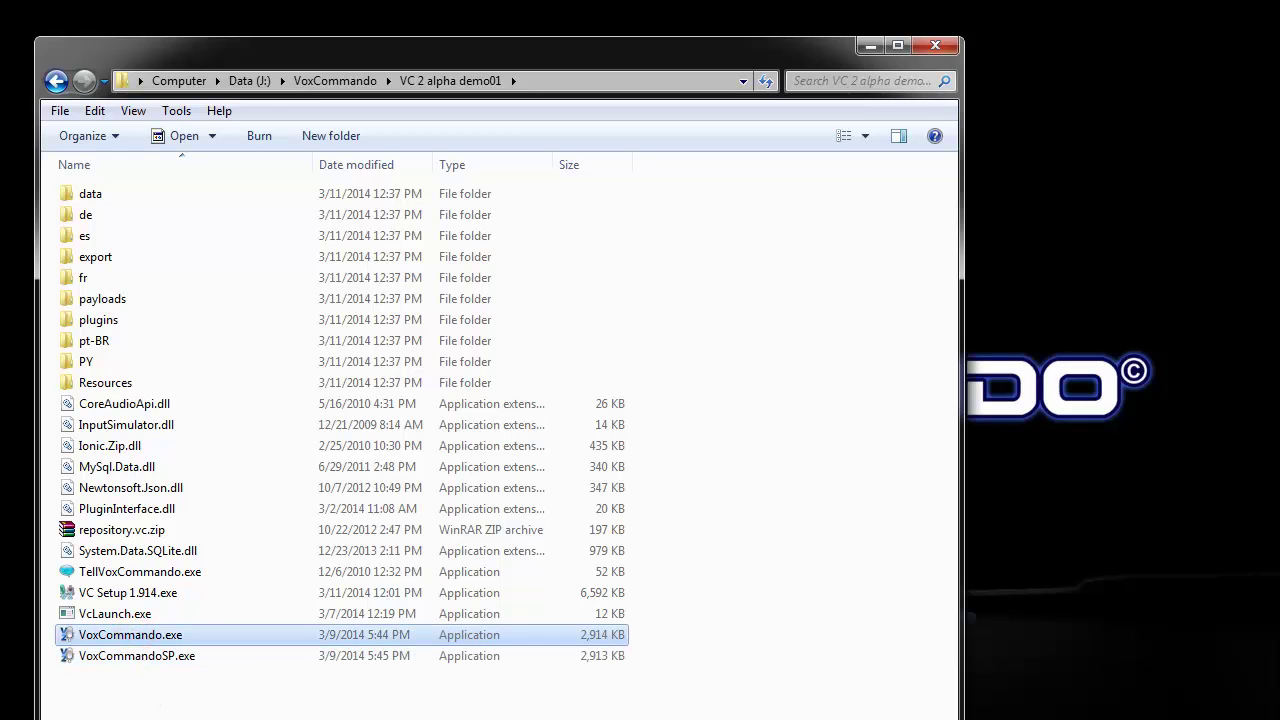
pyautogui.press('Delete')
pyautogui.press('Return')
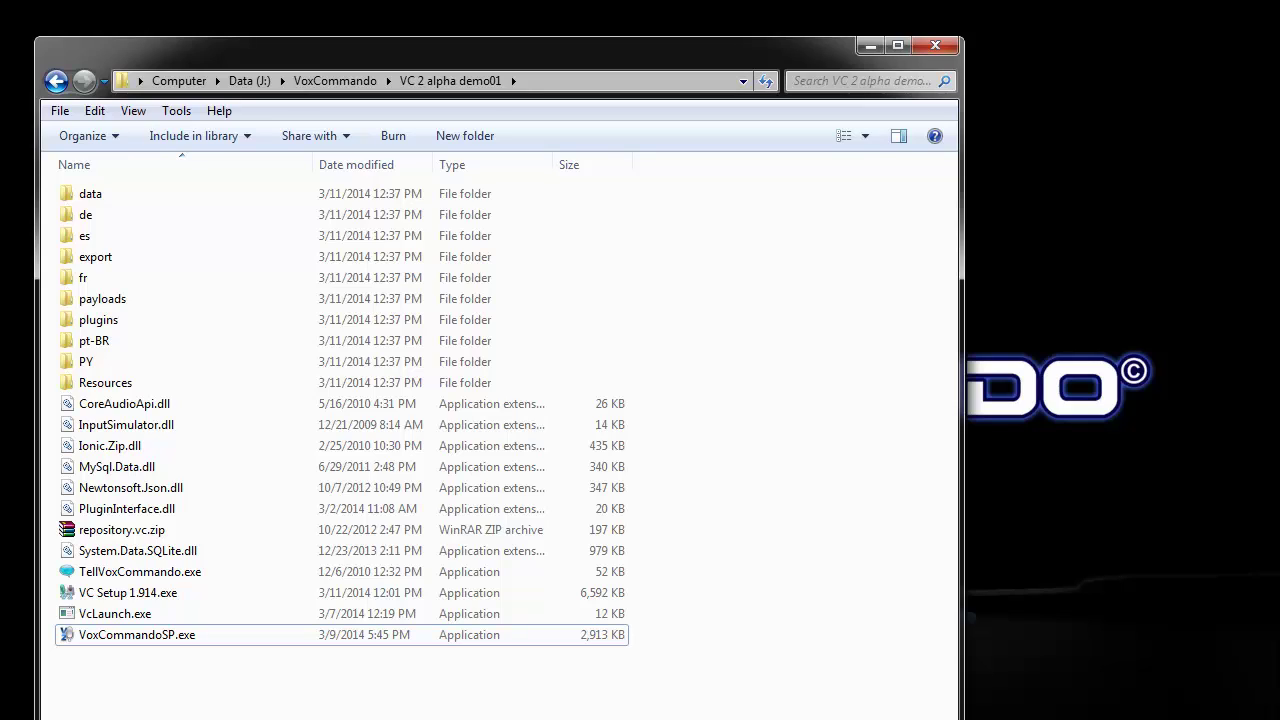
# Place a shortcut to VoxCommandoSP.exe on the desktop
pyautogui.moveTo(114, 634); pyautogui.dragTo(2, 482)
pyautogui.click(37, 524)
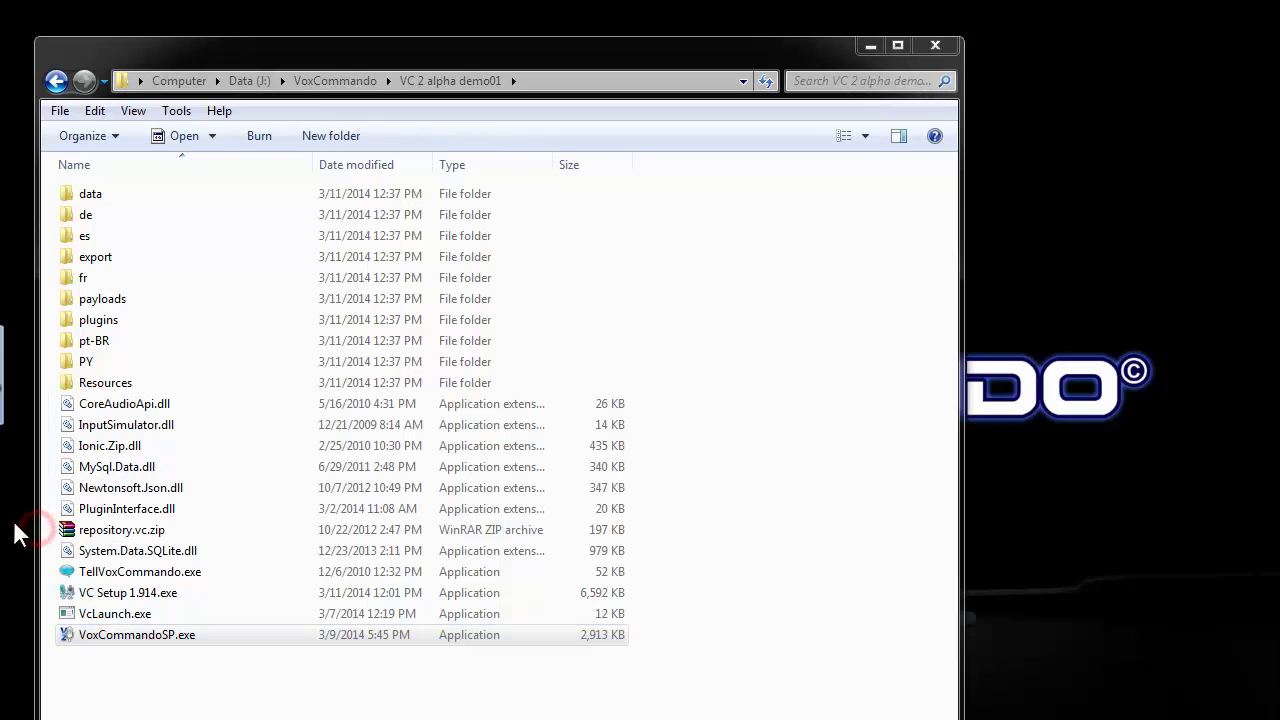
# Start VoxCommandoSP.exe and open the online help for the speech platform problem at the x86 Runtime v11.0 installation section
pyautogui.click(121, 640)
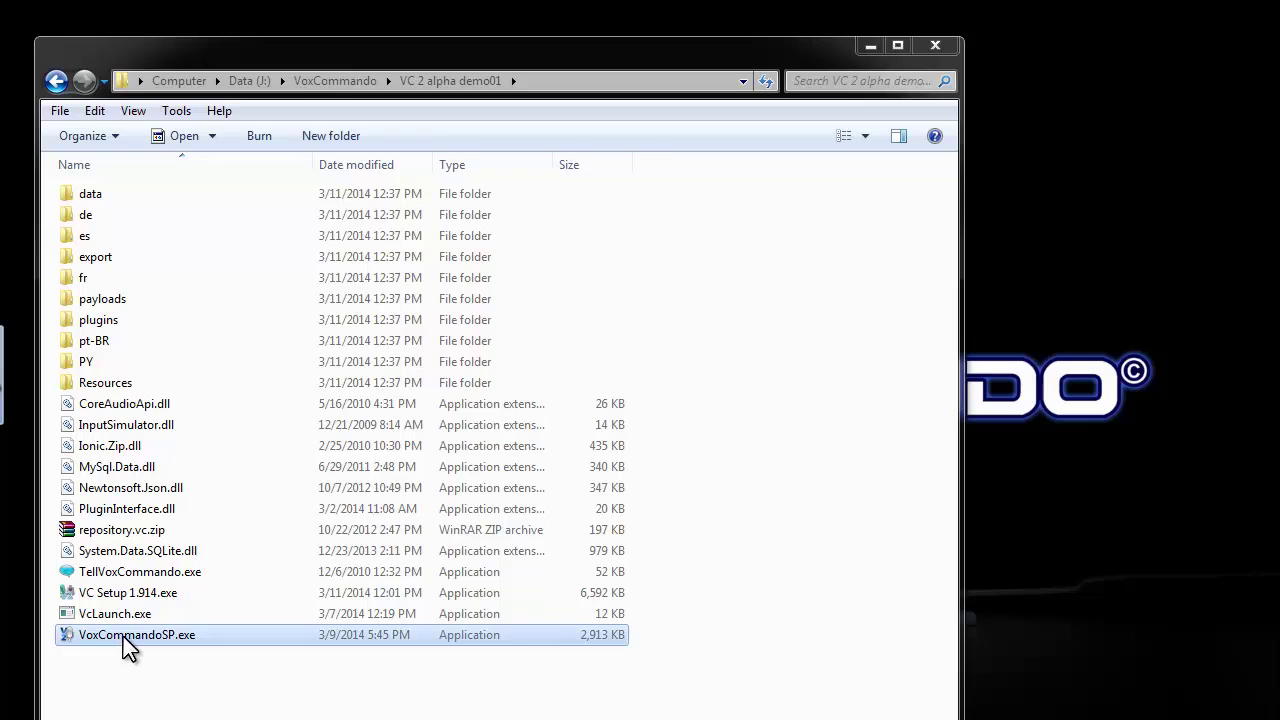
pyautogui.doubleClick(142, 635)
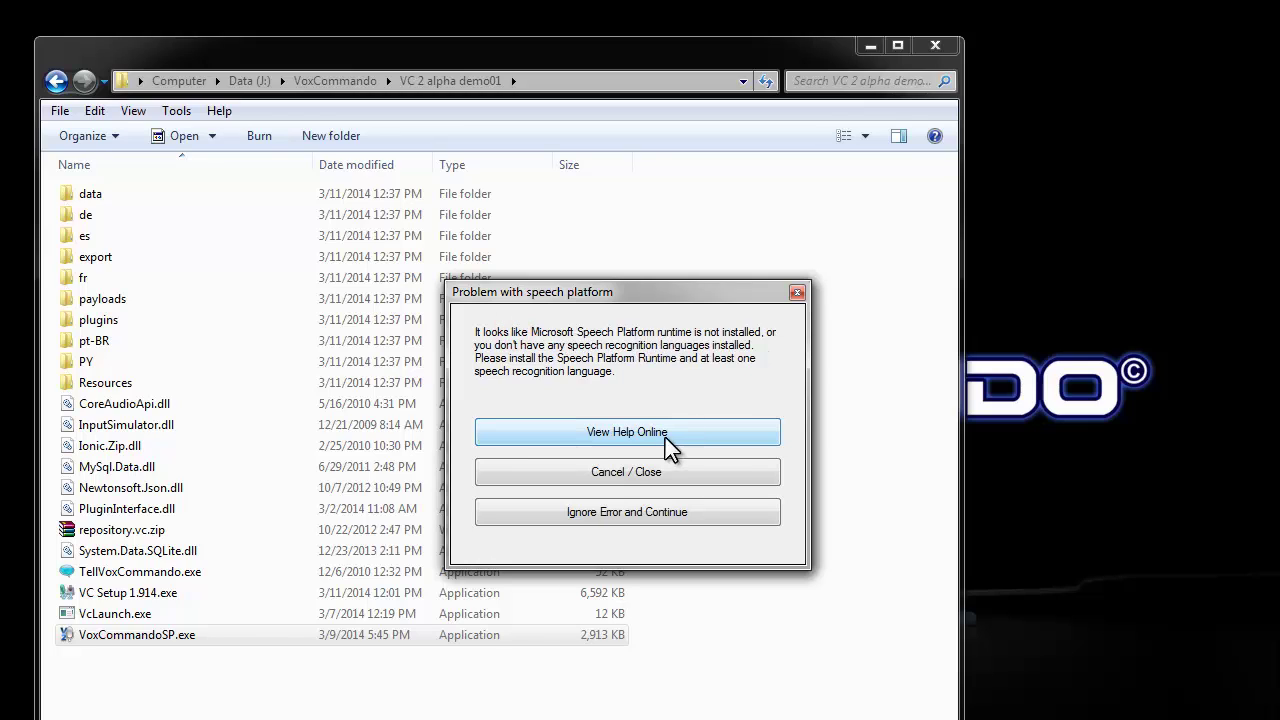
pyautogui.click(691, 430)
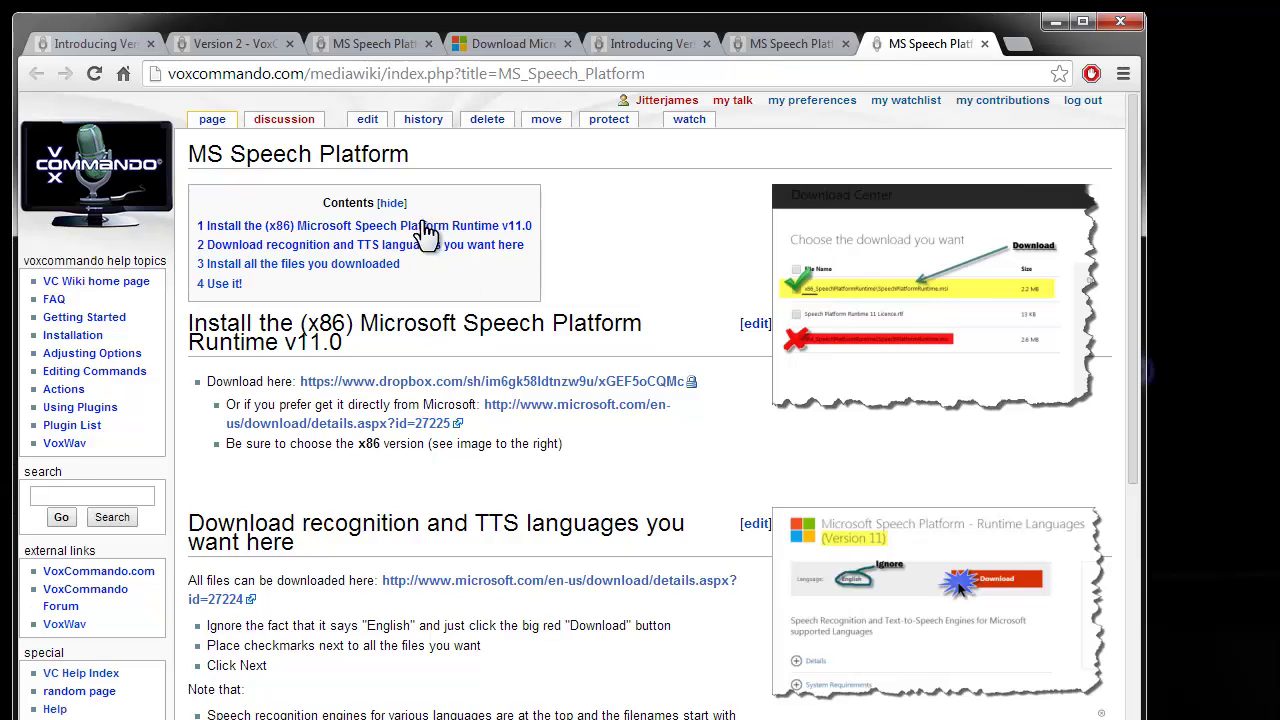
pyautogui.click(311, 229)
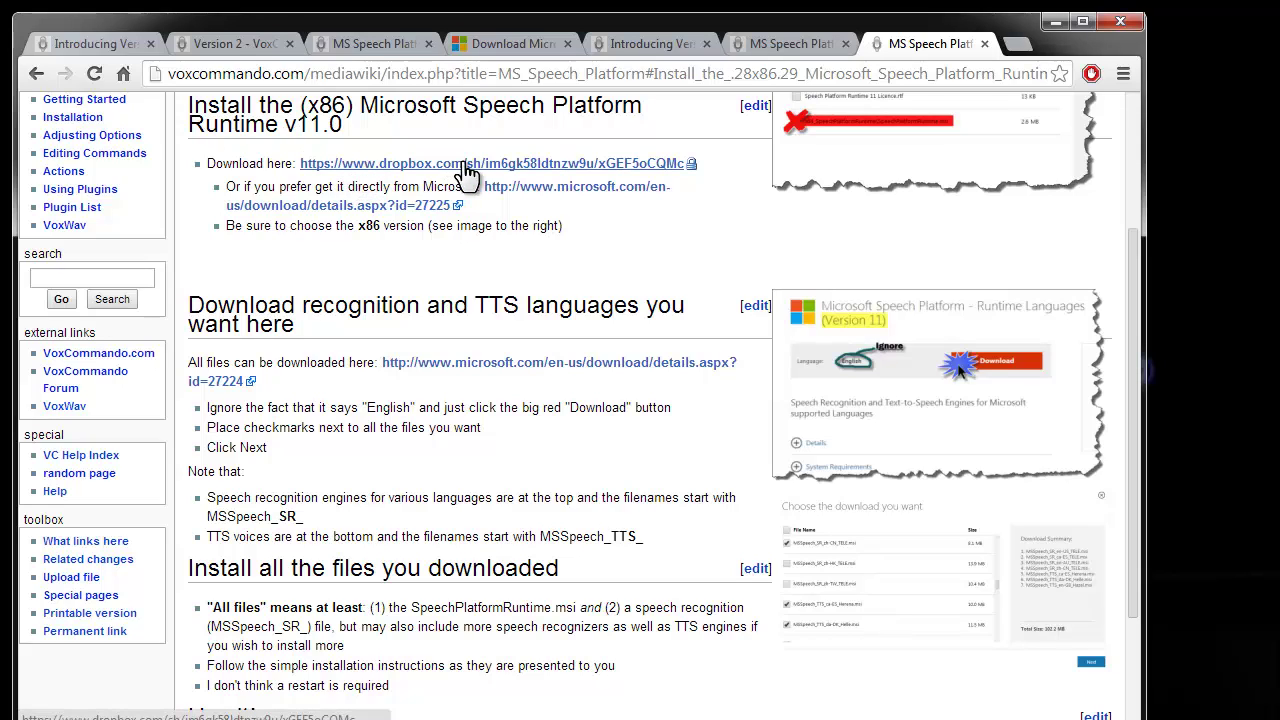
# Select x86_SpeechPlatformRuntime\SpeechPlatformRuntime.msi in the download list of Microsoft's Runtime (Version 11) page, and close that page
pyautogui.click(541, 188)
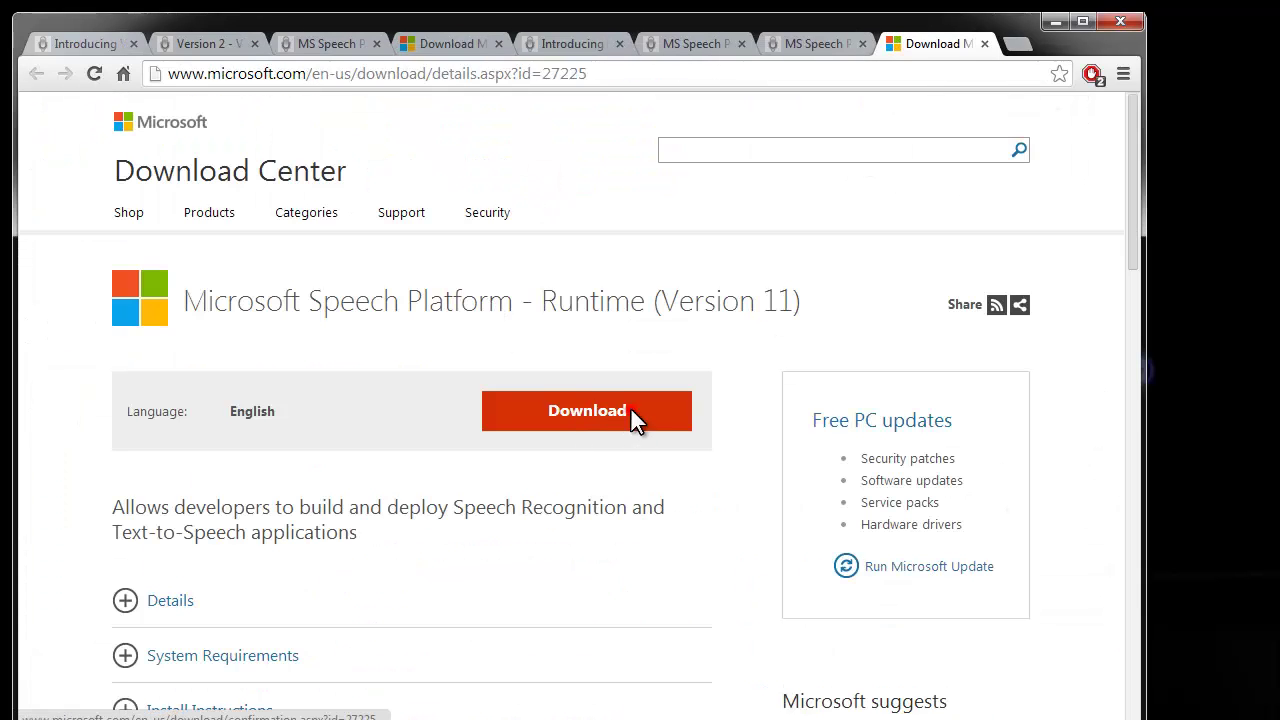
pyautogui.click(626, 412)
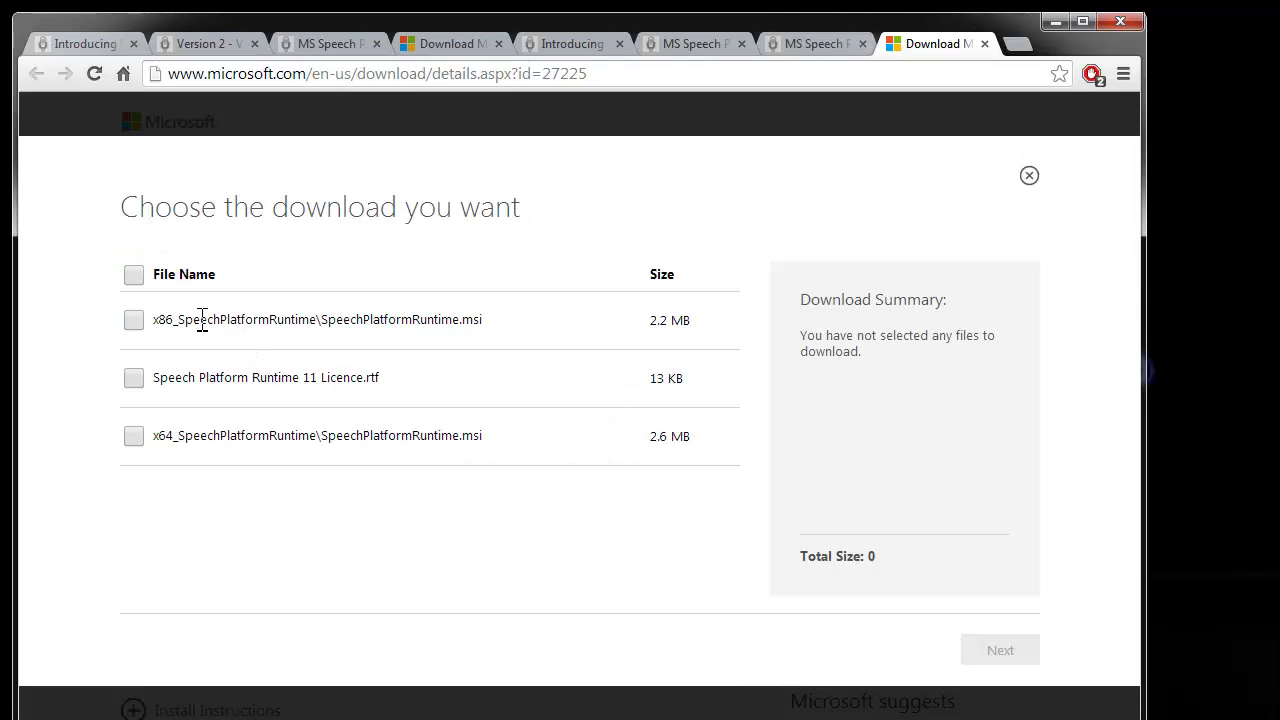
pyautogui.click(133, 320)
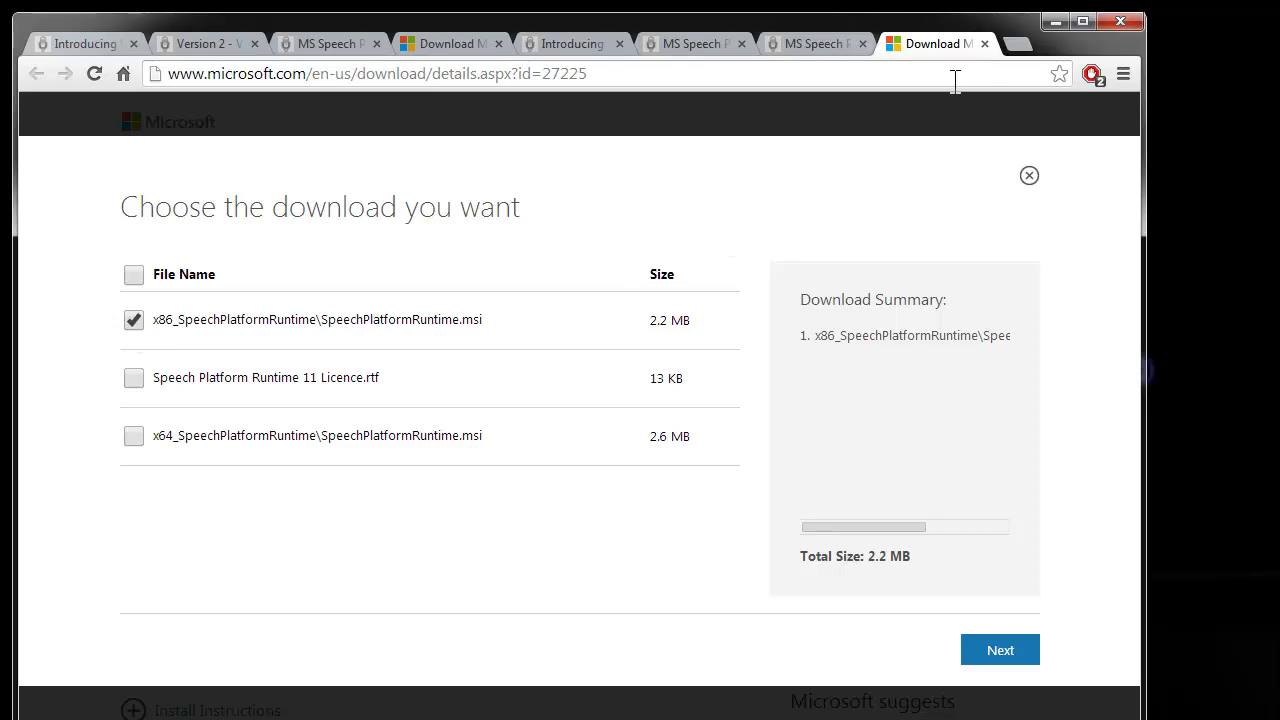
pyautogui.click(985, 44)
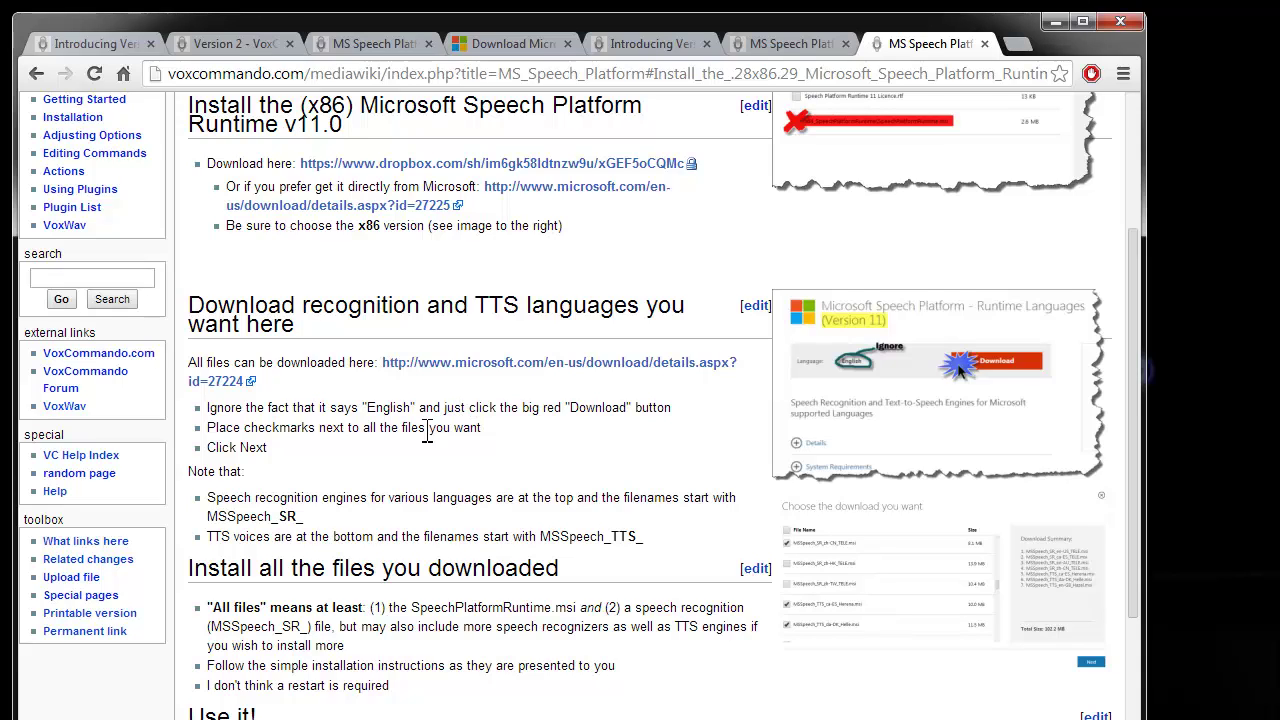
# Open Microsoft's Speech Platform Runtime Languages (Version 11) page from the wiki and bring up its list of downloadable files
pyautogui.click(481, 361)
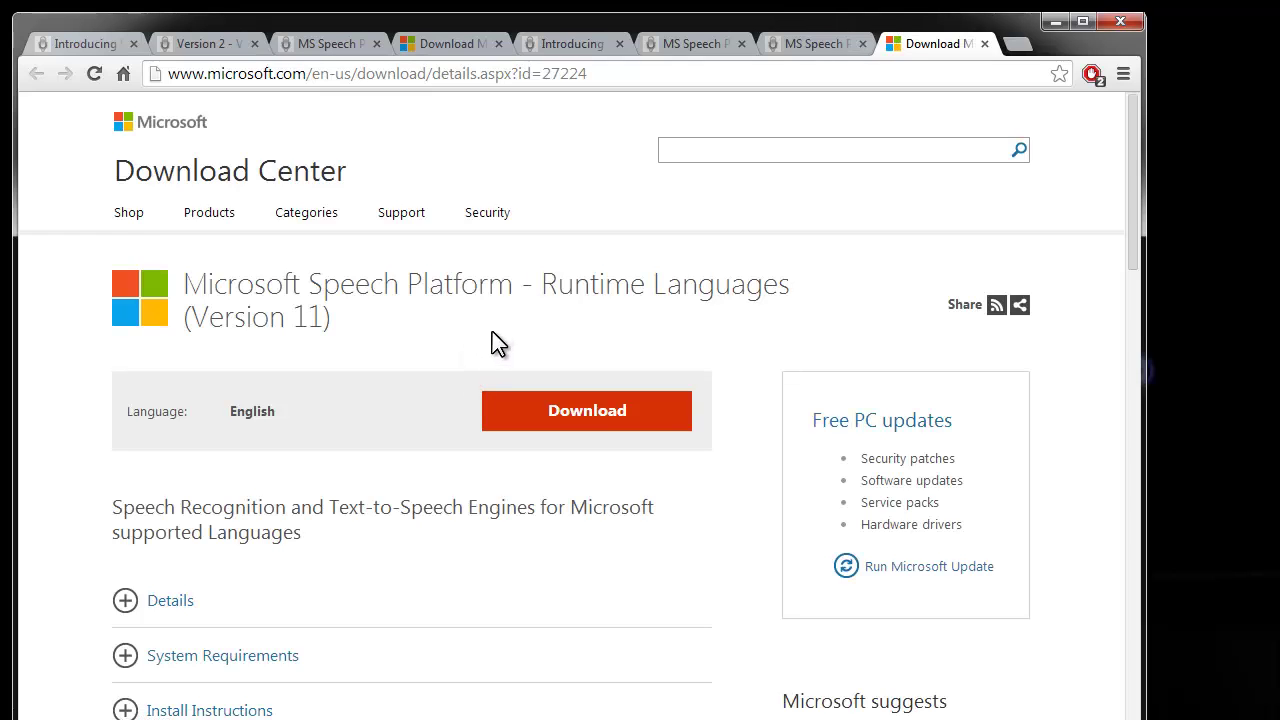
pyautogui.moveTo(183, 287); pyautogui.dragTo(837, 289)
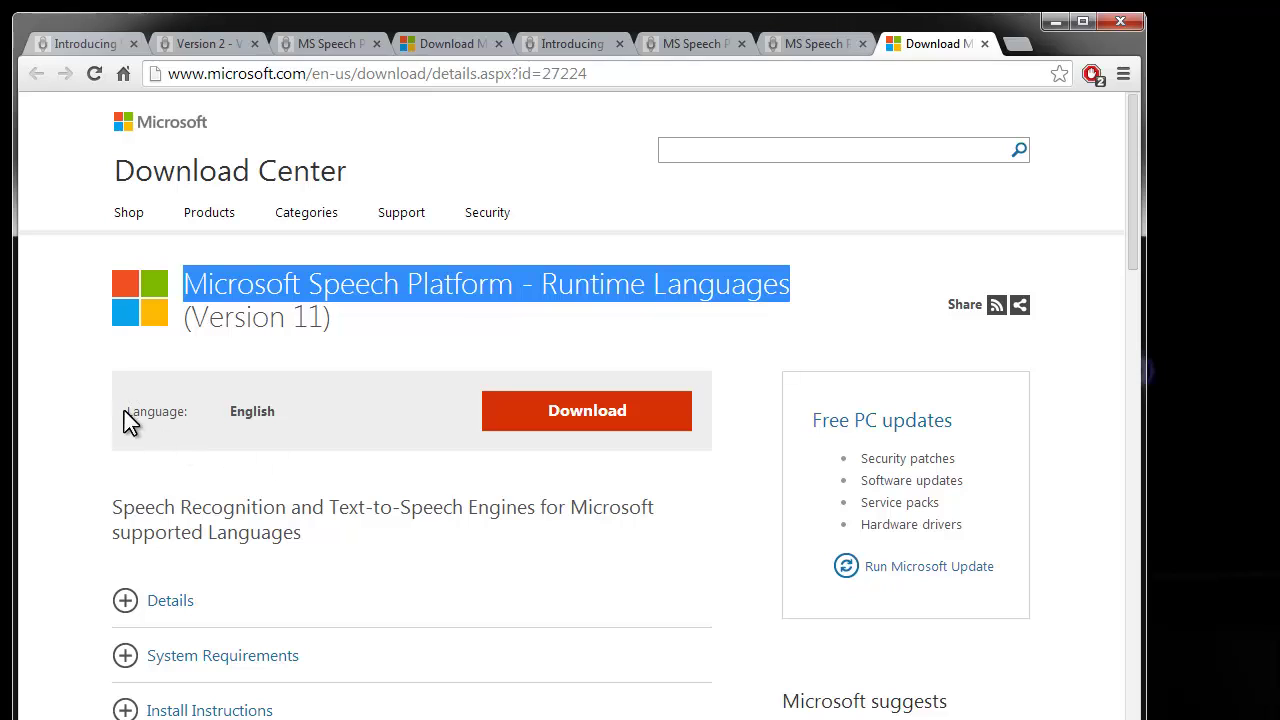
pyautogui.moveTo(124, 410); pyautogui.dragTo(353, 416)
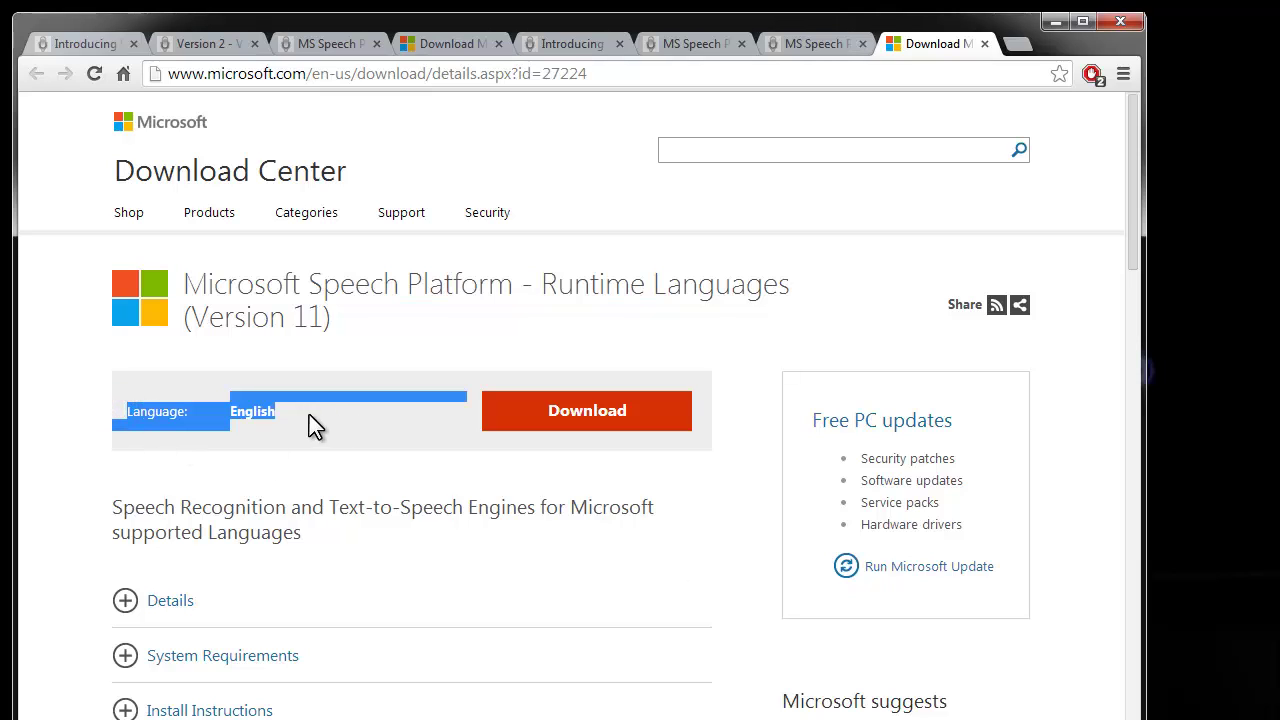
pyautogui.click(645, 415)
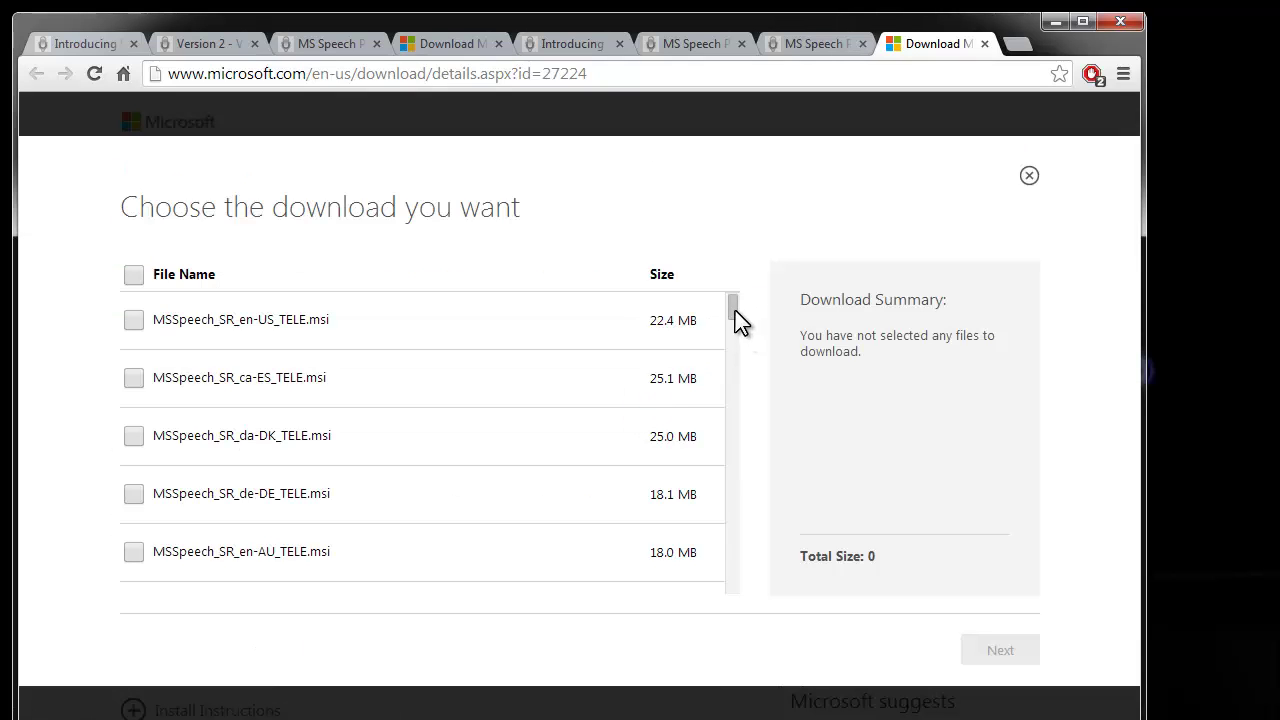
# Look through the list of downloadable files for the SR speech recognition and the TTS text-to-speech language packages
pyautogui.moveTo(734, 310); pyautogui.dragTo(727, 350)
pyautogui.moveTo(220, 391); pyautogui.dragTo(234, 391)
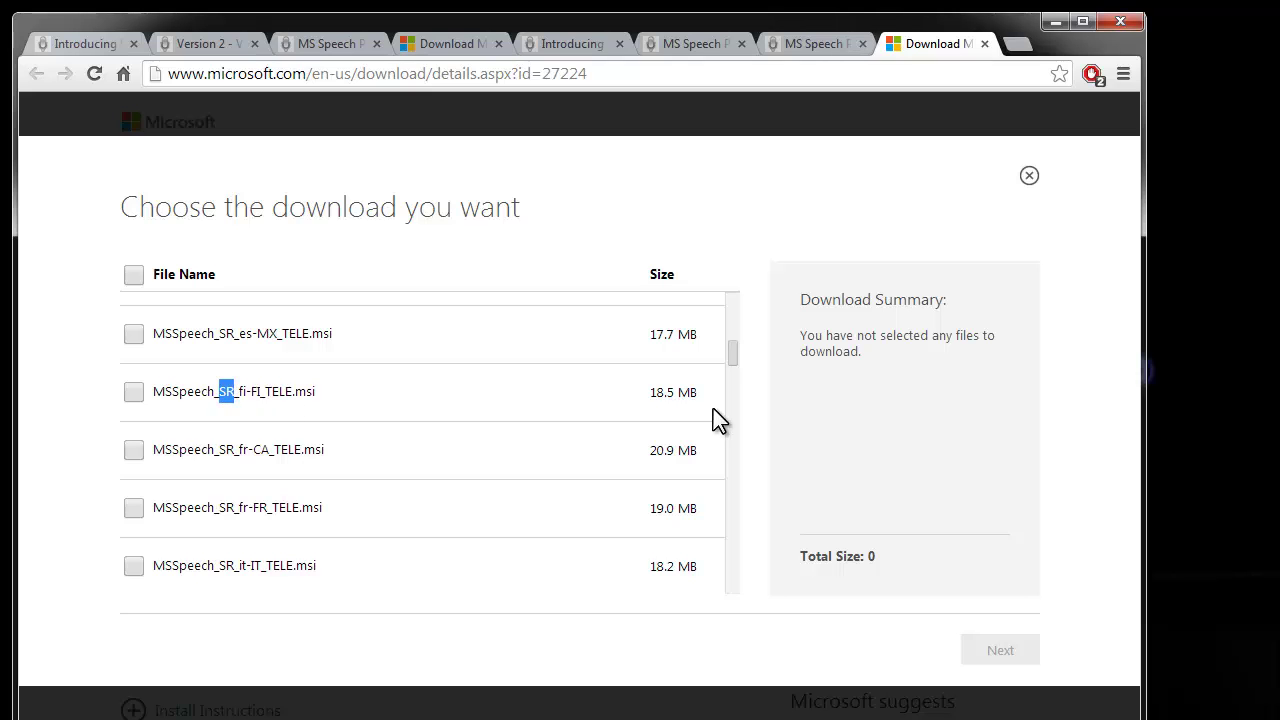
pyautogui.moveTo(734, 353); pyautogui.dragTo(733, 469)
pyautogui.moveTo(219, 425); pyautogui.dragTo(241, 425)
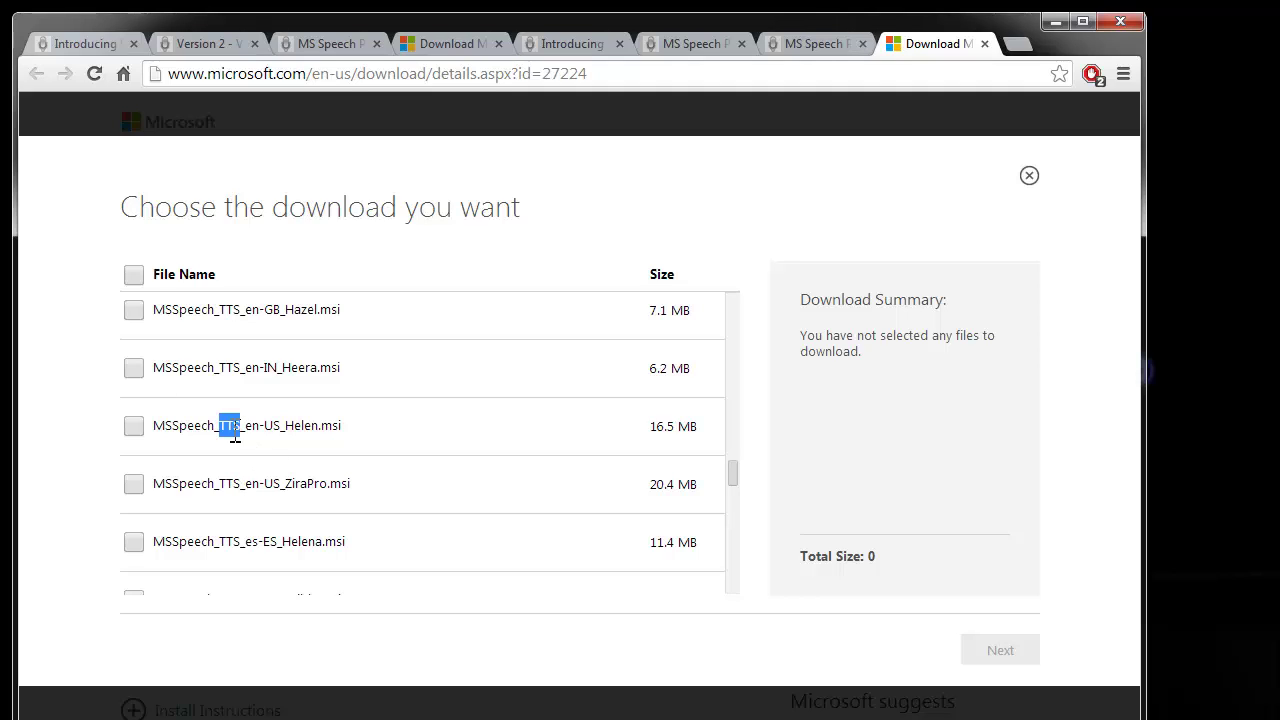
# Select the text-to-speech voices MSSpeech_TTS_en-GB_Hazel.msi and MSSpeech_TTS_en-US_Helen.msi for download
pyautogui.click(157, 311)
pyautogui.moveTo(162, 317); pyautogui.dragTo(350, 323)
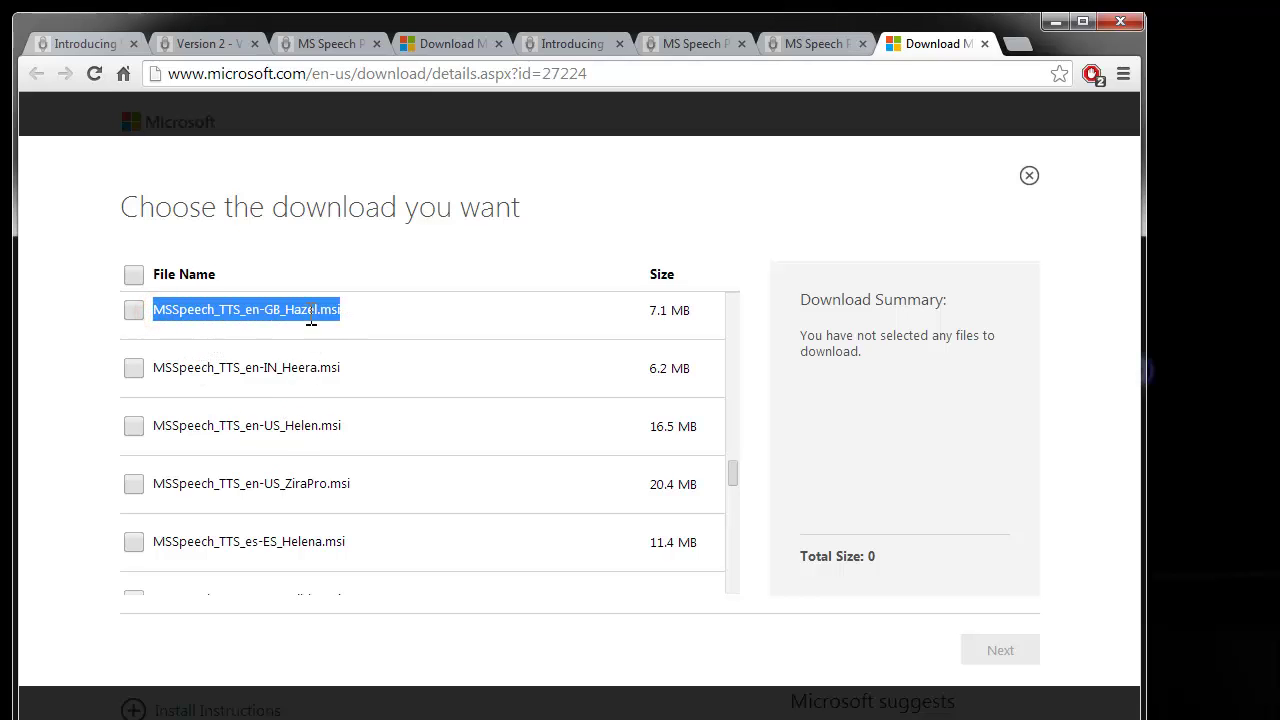
pyautogui.click(132, 314)
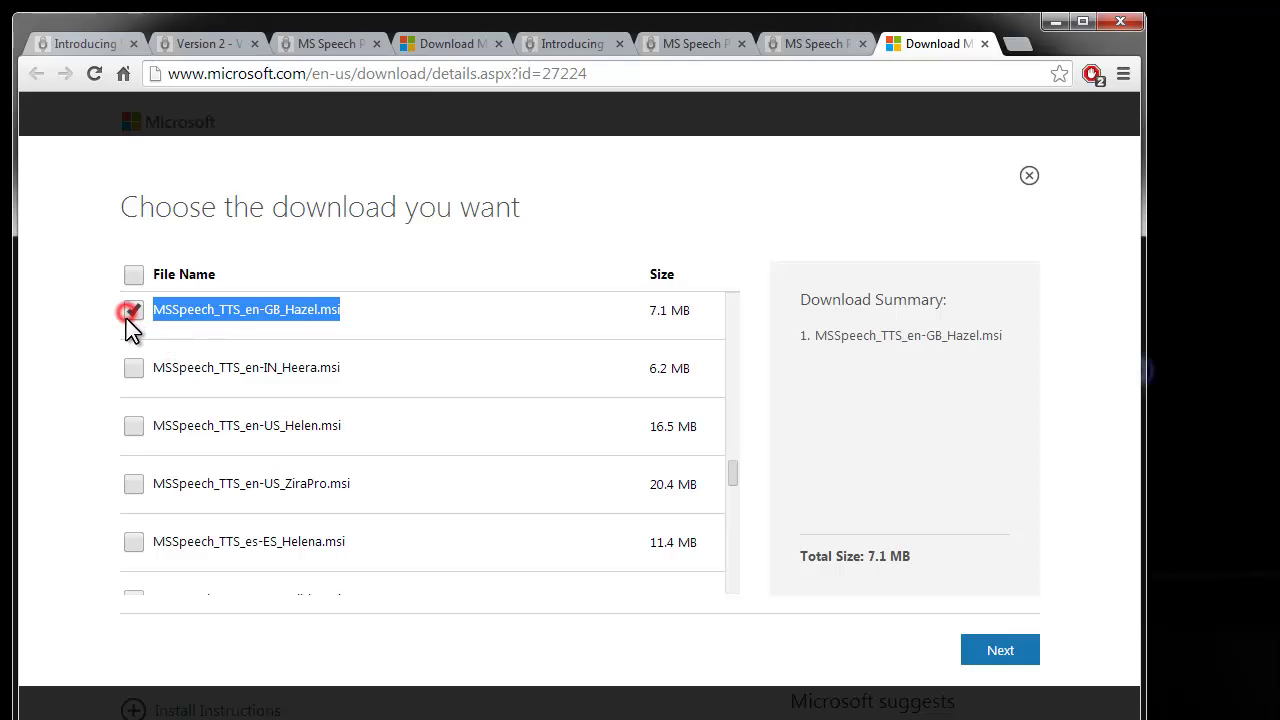
pyautogui.click(134, 432)
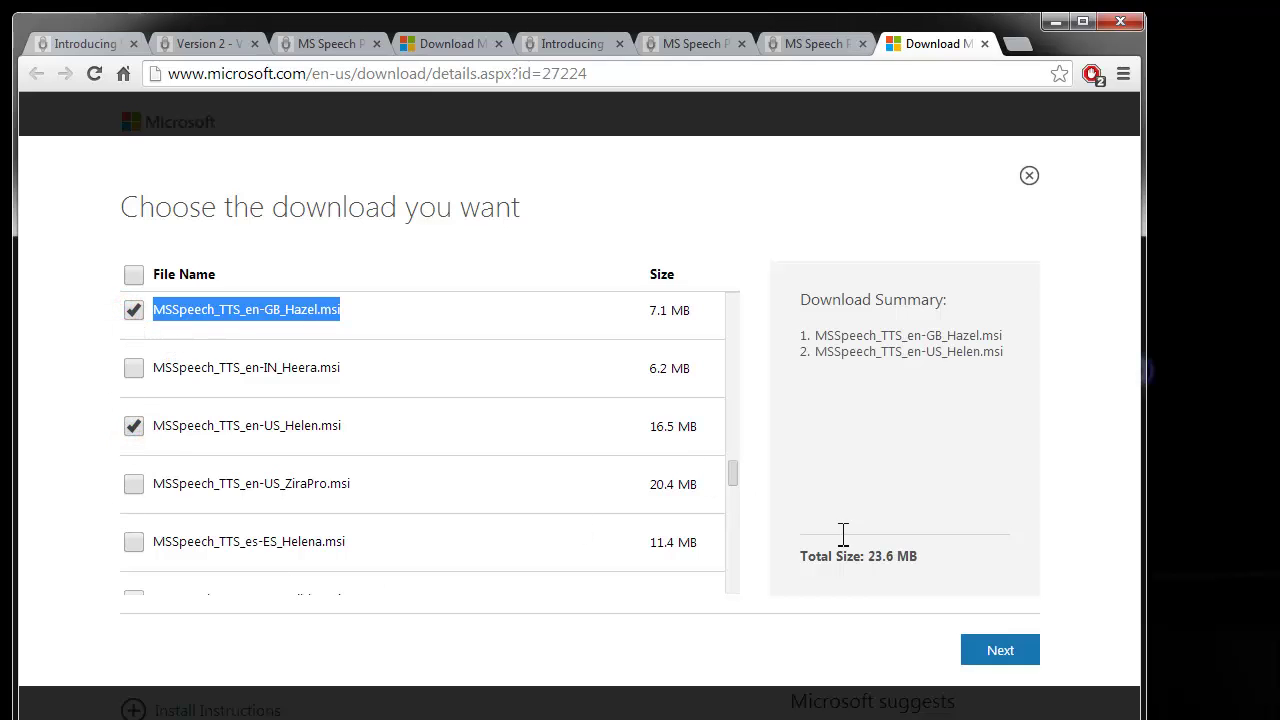
# Add the recognition packages MSSpeech_SR_en-AU_TELE.msi, MSSpeech_SR_de-DE_TELE.msi, MSSpeech_SR_en-CA_TELE.msi and MSSpeech_SR_ca-ES_TELE.msi to the download selection
pyautogui.moveTo(731, 474); pyautogui.dragTo(726, 314)
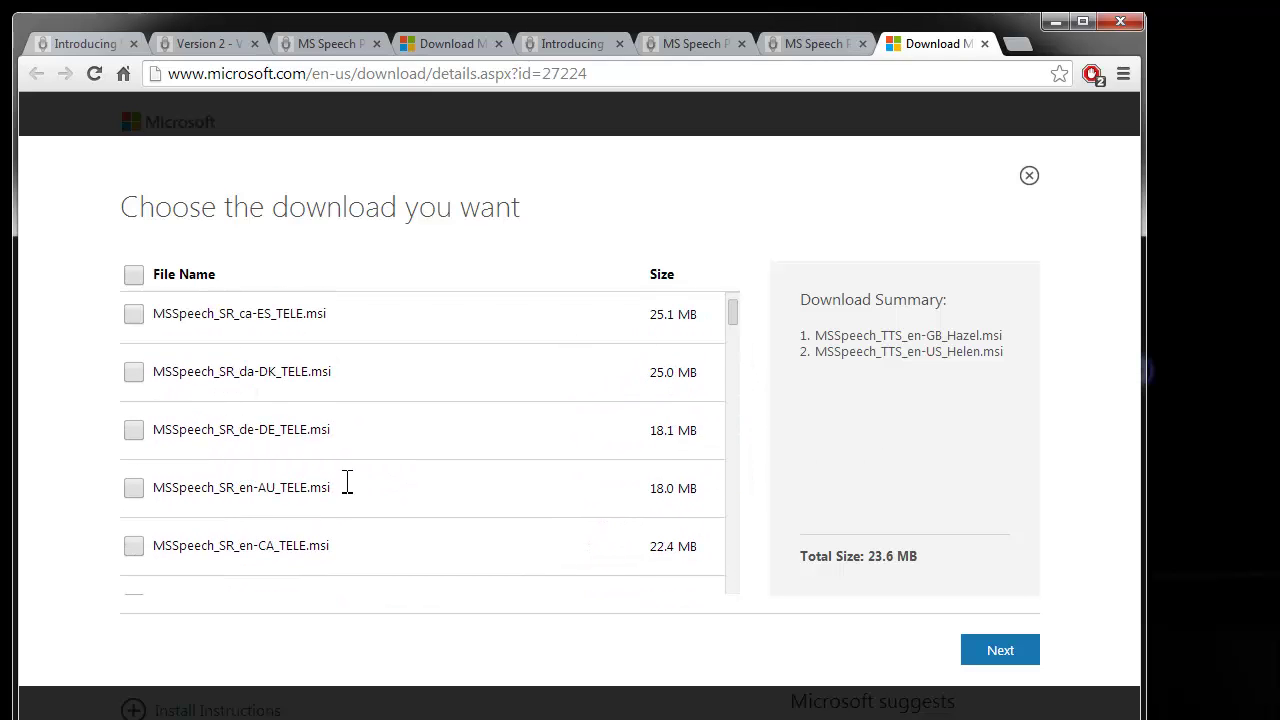
pyautogui.click(136, 490)
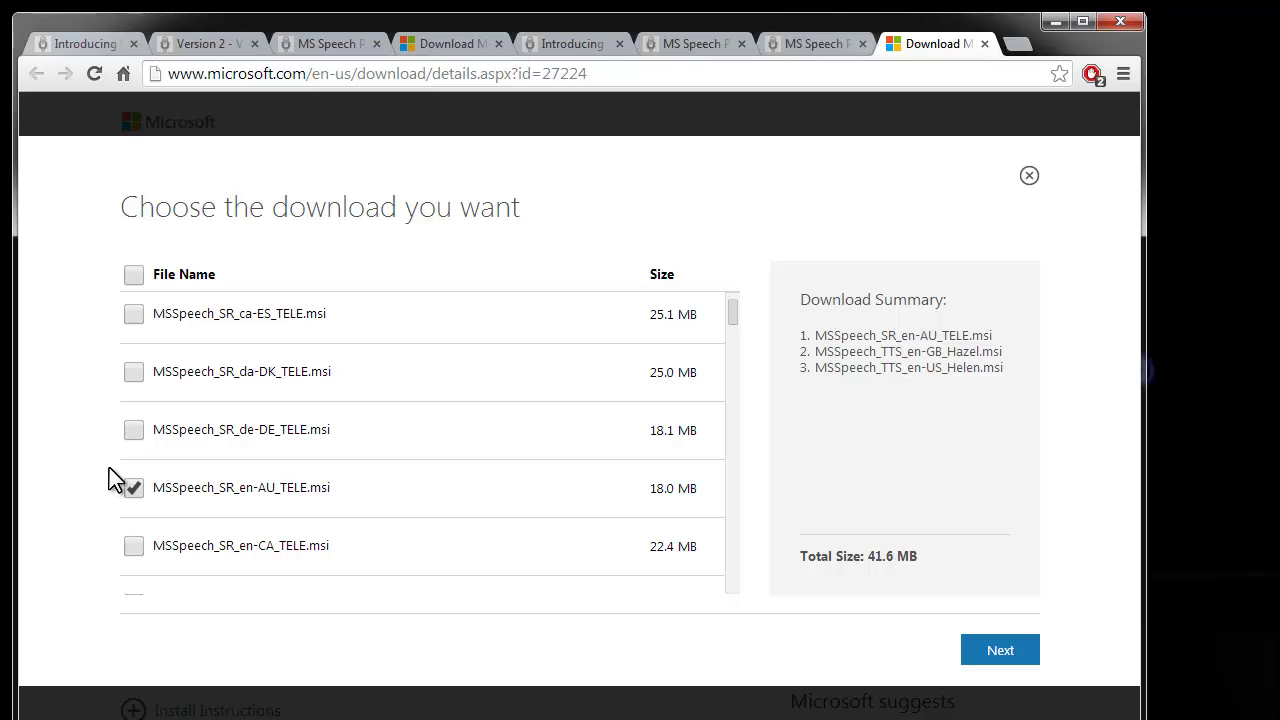
pyautogui.click(134, 432)
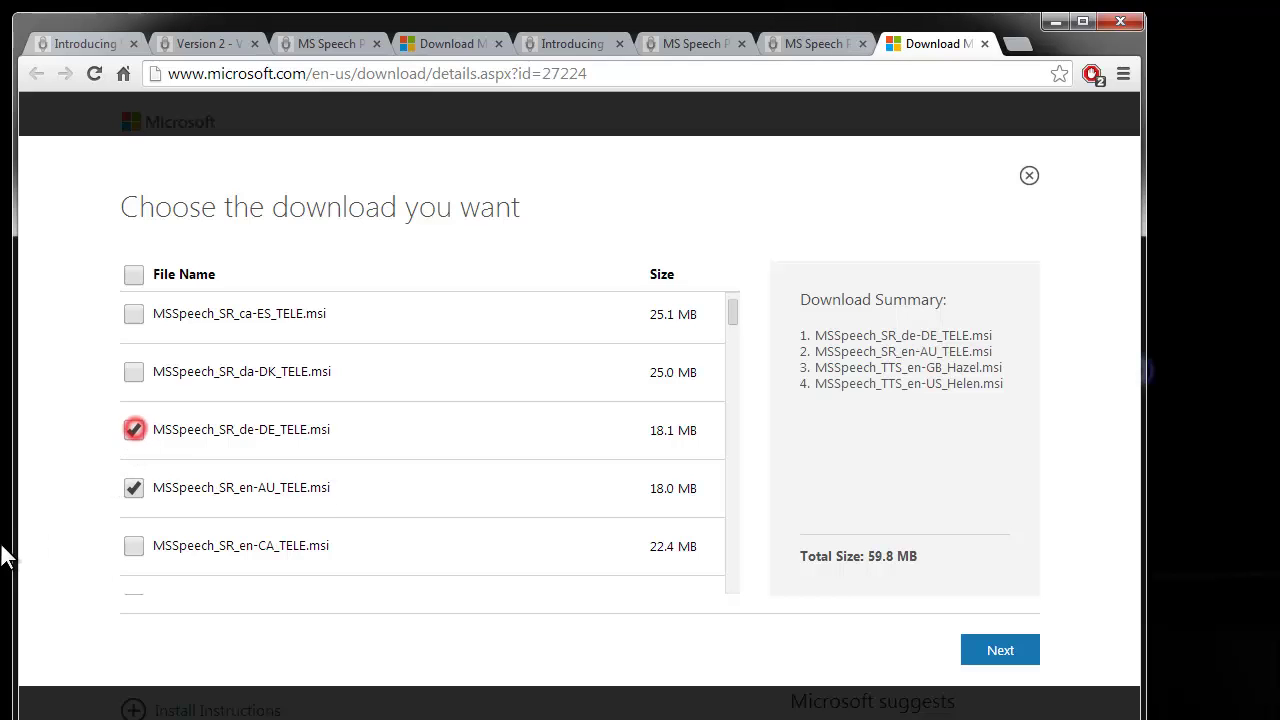
pyautogui.click(131, 547)
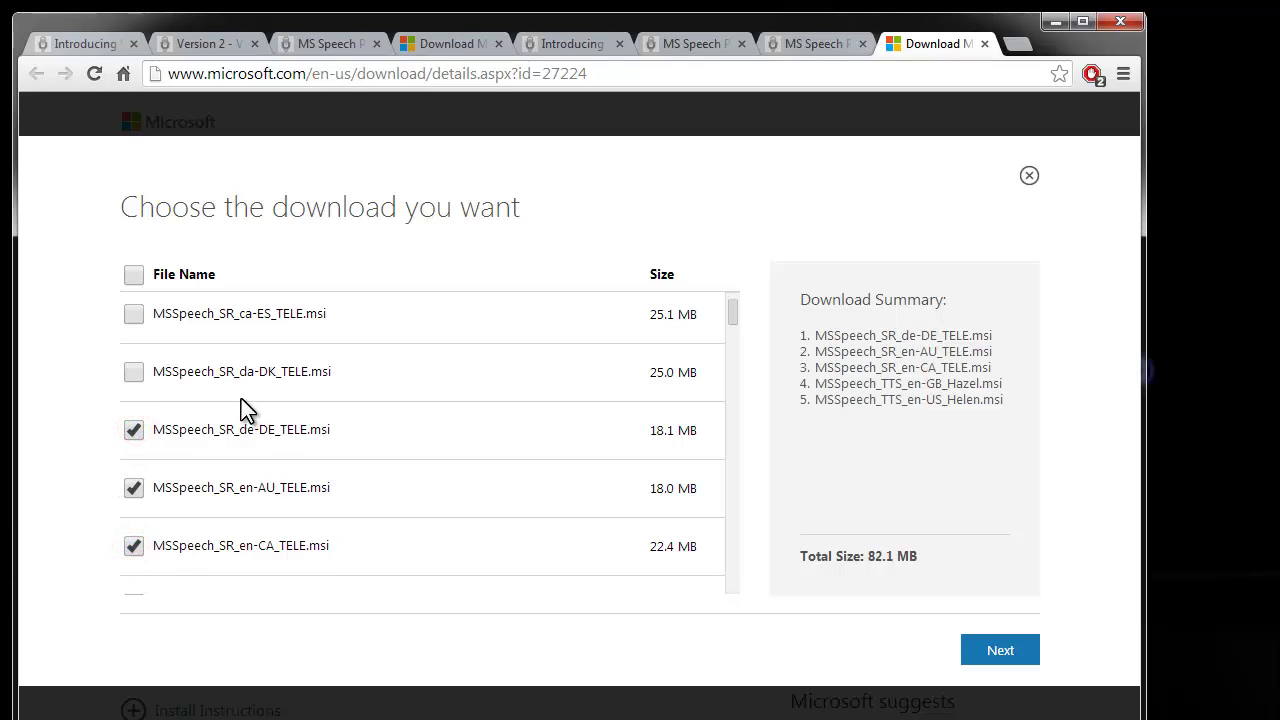
pyautogui.click(135, 317)
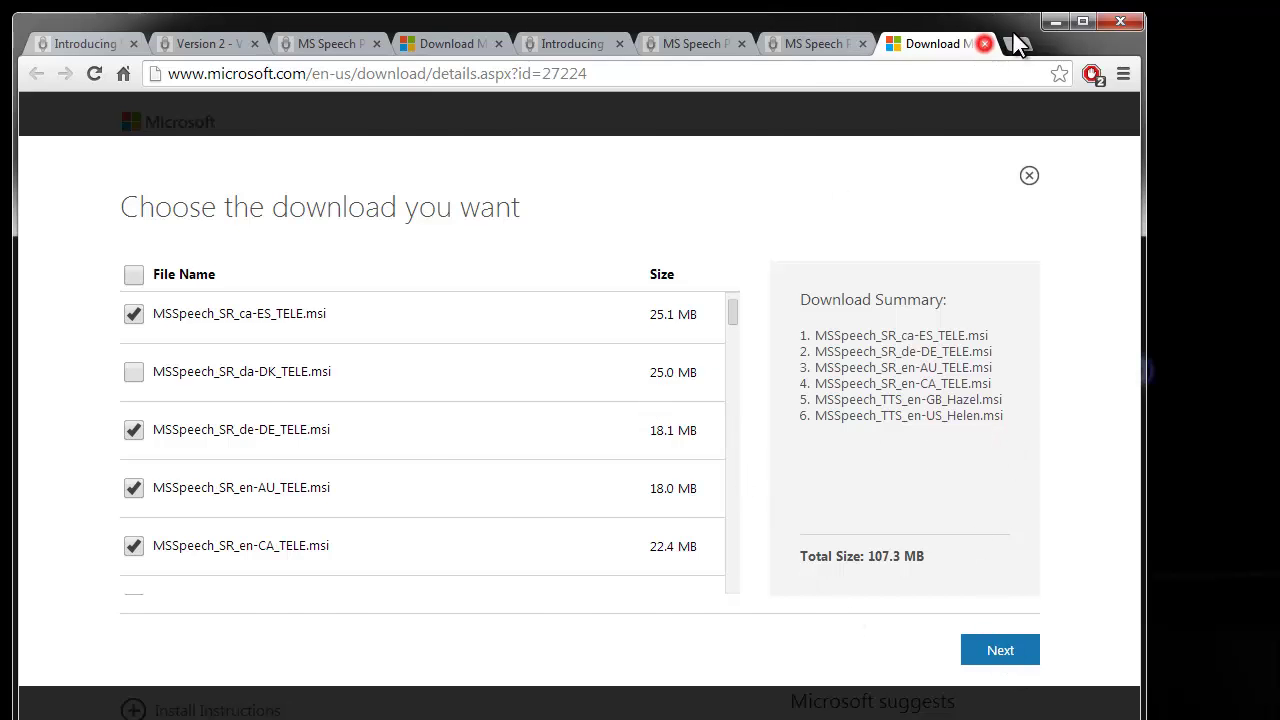
# Close the languages download page and switch to the SP Speech Platform folder, selecting KinectSpeechLanguagePack_en-CA.exe there
pyautogui.click(984, 43)
pyautogui.click(1064, 25)
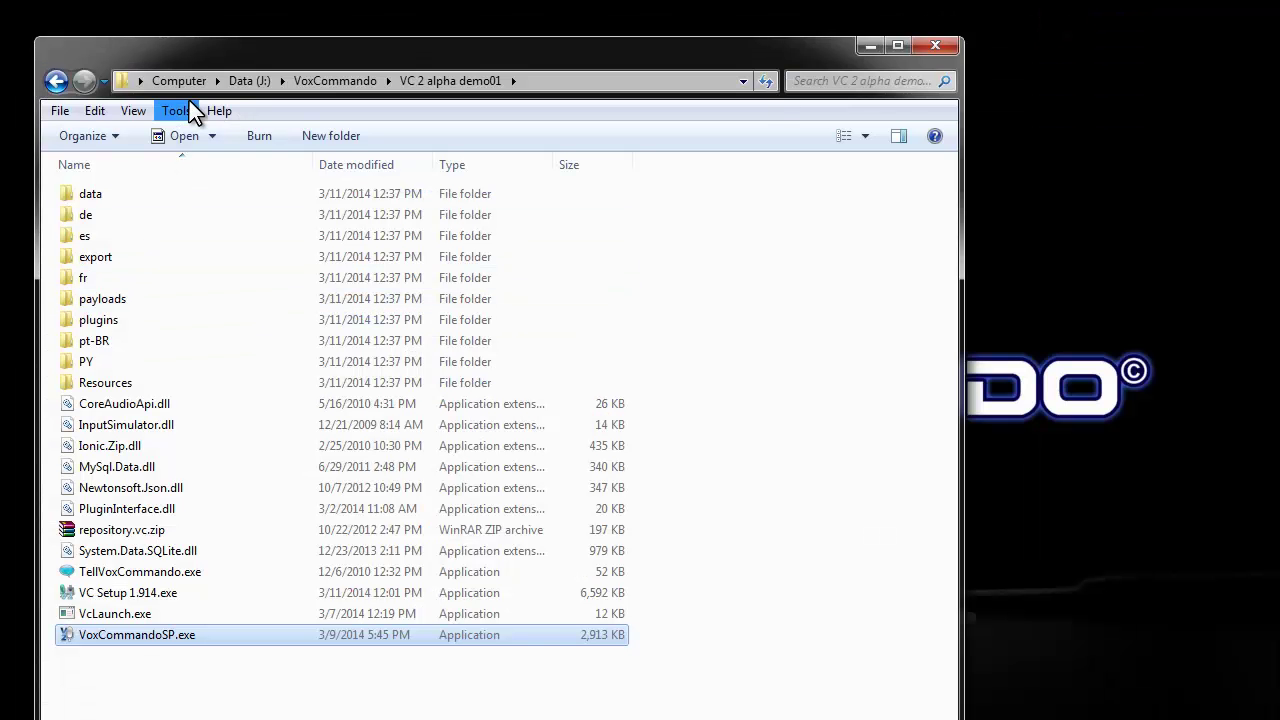
pyautogui.click(869, 45)
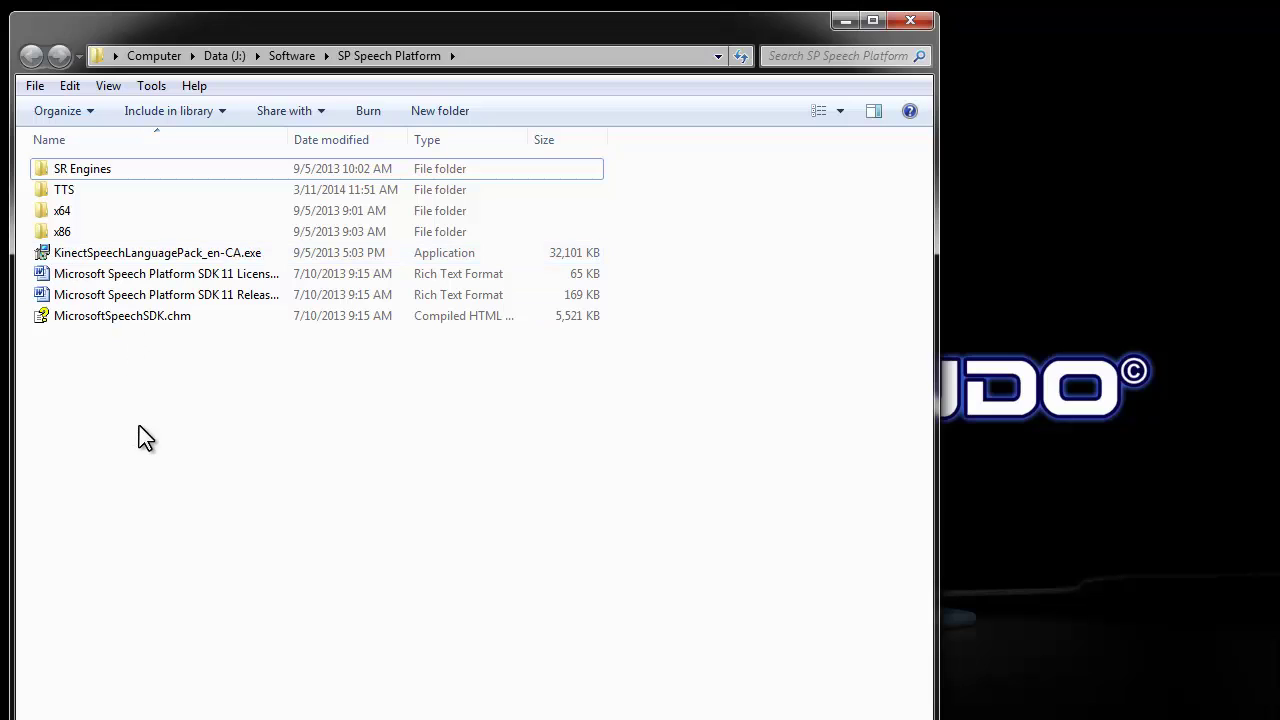
pyautogui.click(117, 253)
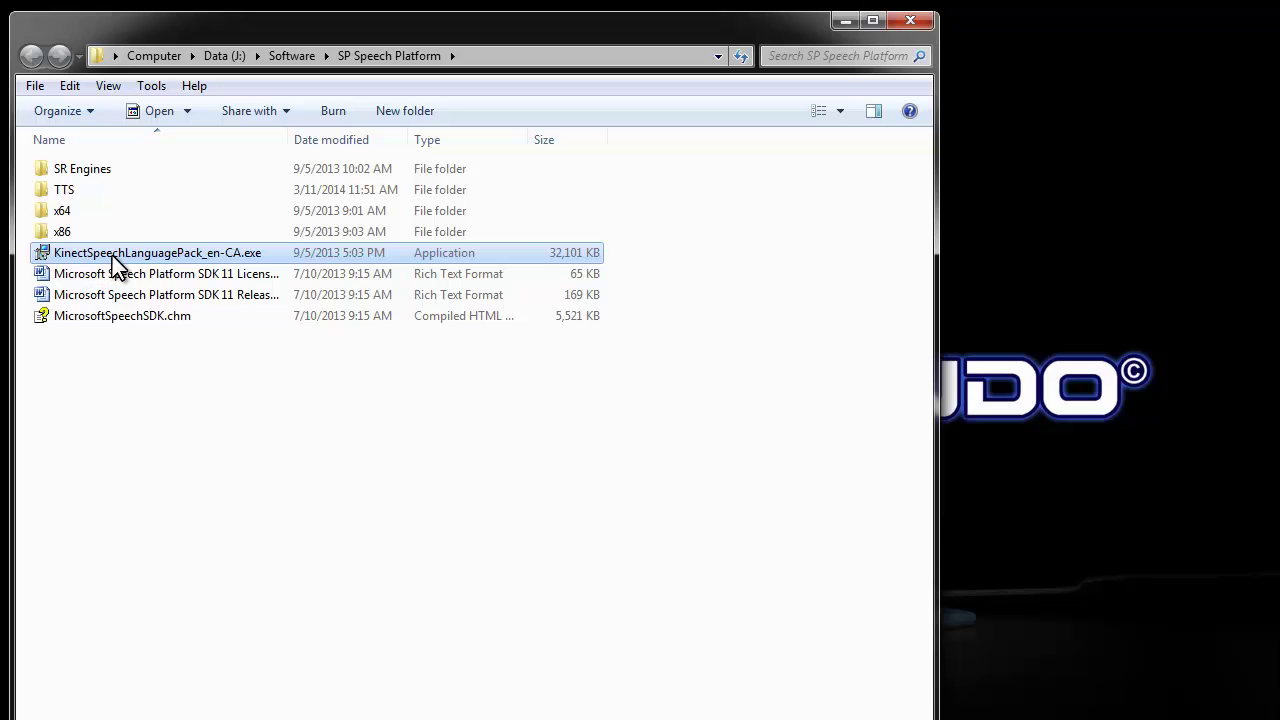
pyautogui.moveTo(119, 256)
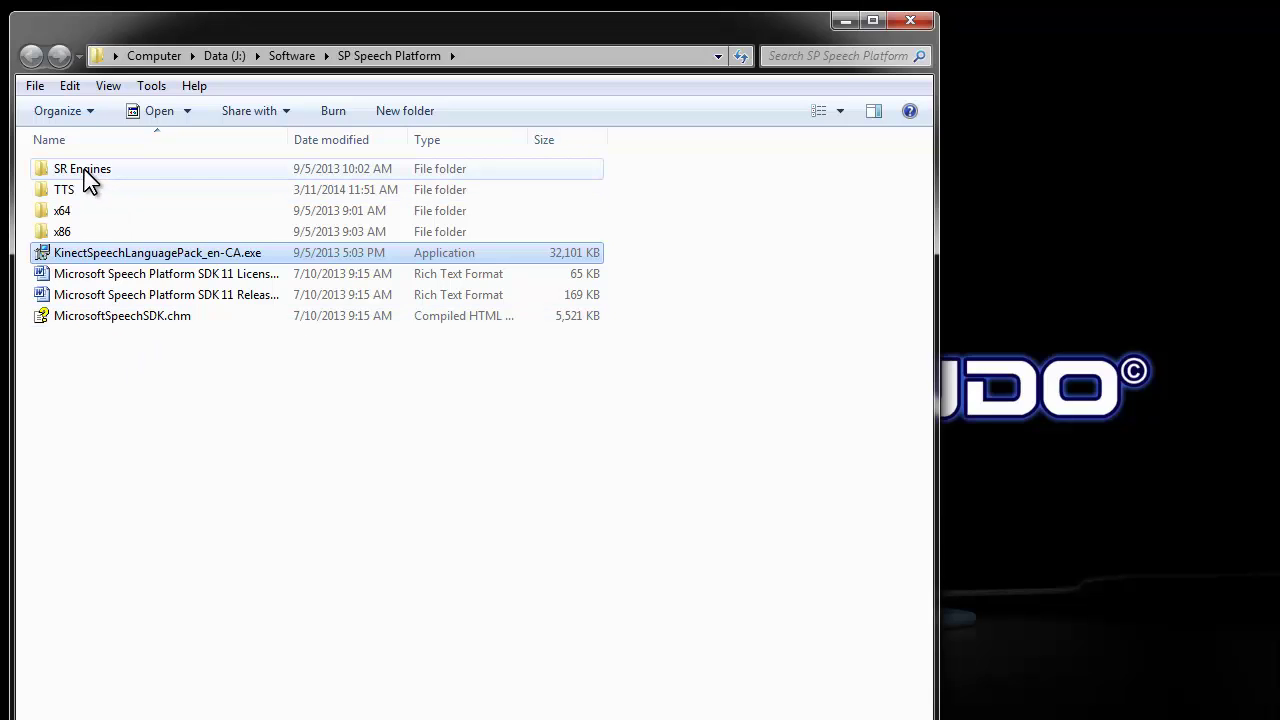
# Install the speech platform runtime from SpeechPlatformRuntime x86.msi in the x86 subfolder, accepting the license agreement
pyautogui.doubleClick(61, 230)
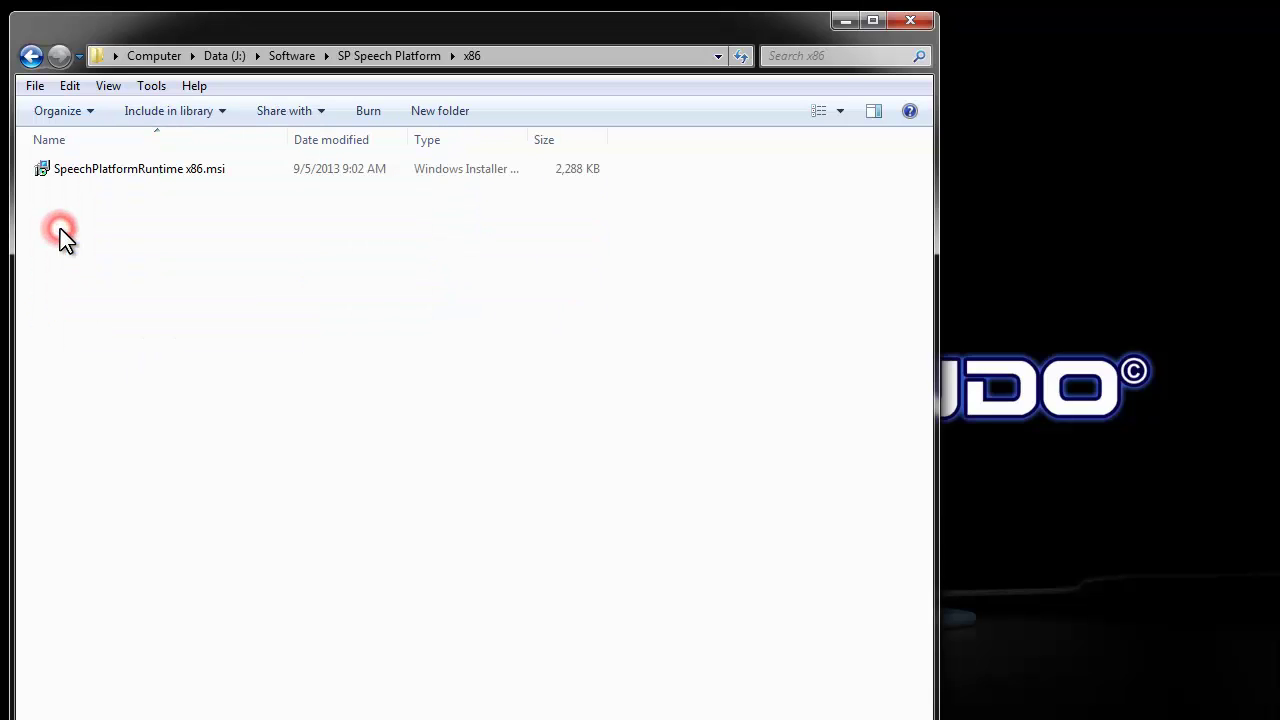
pyautogui.doubleClick(150, 169)
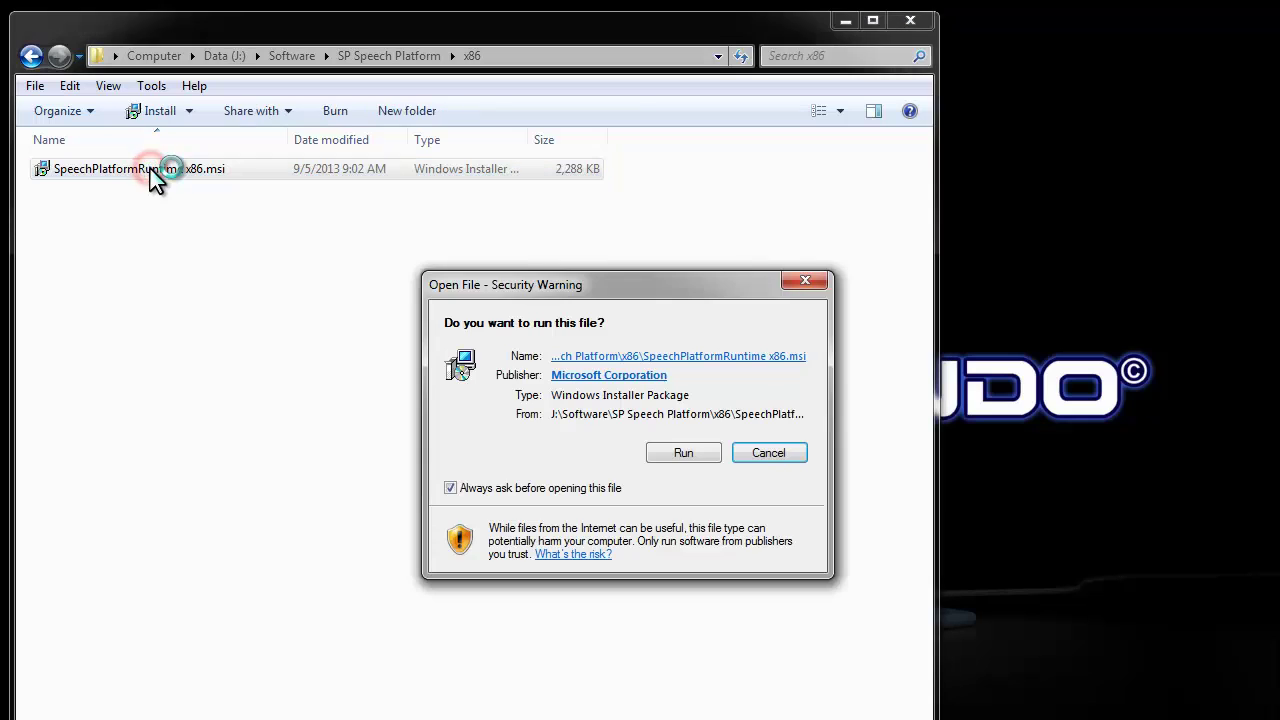
pyautogui.click(700, 454)
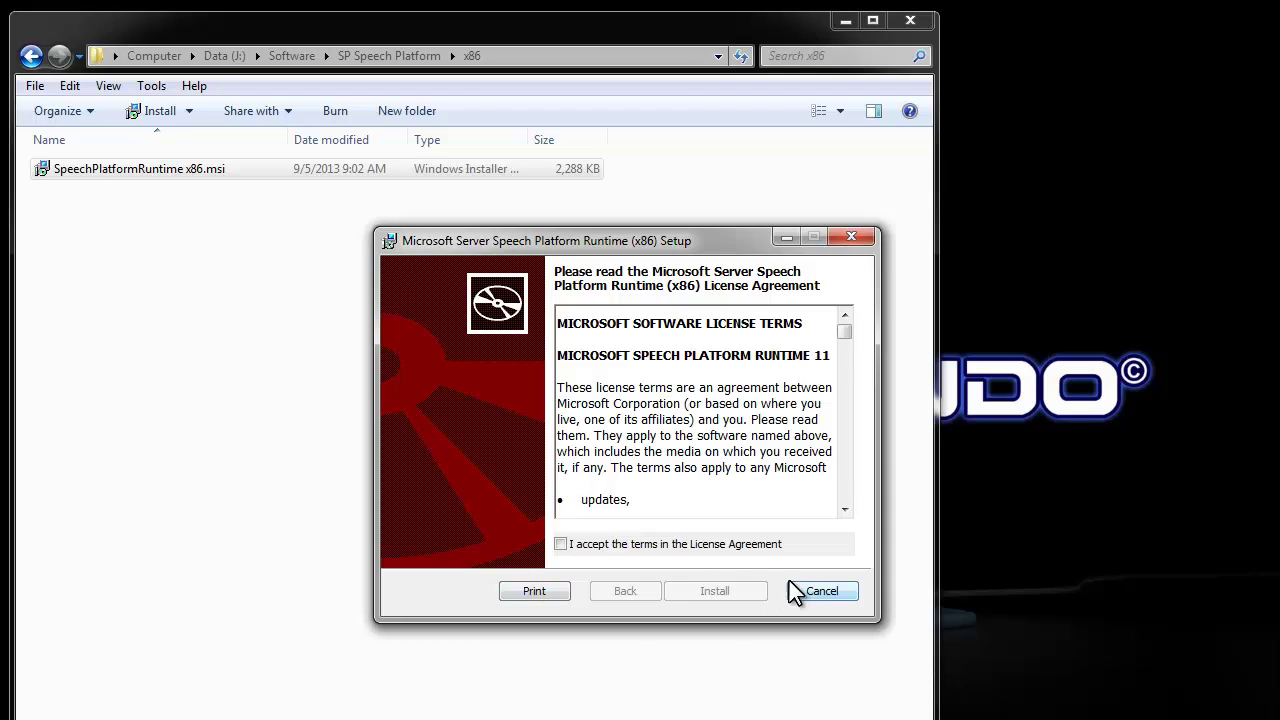
pyautogui.click(694, 544)
pyautogui.click(733, 592)
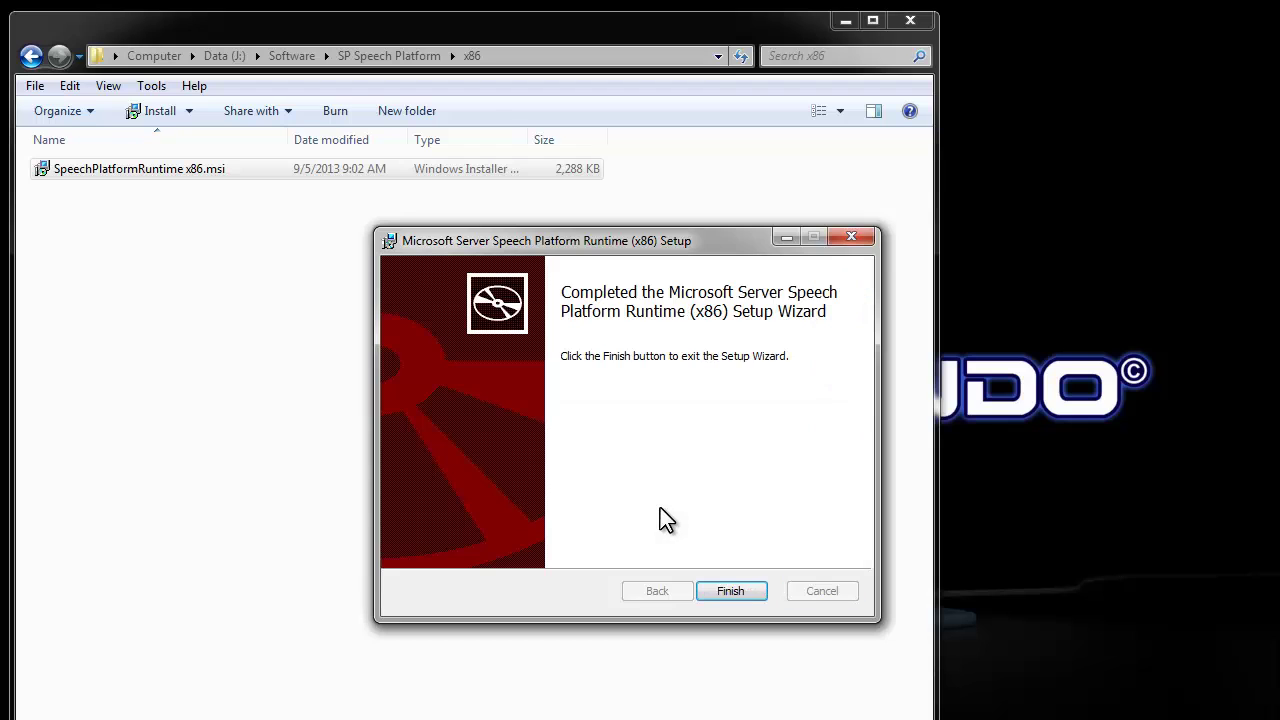
pyautogui.click(748, 594)
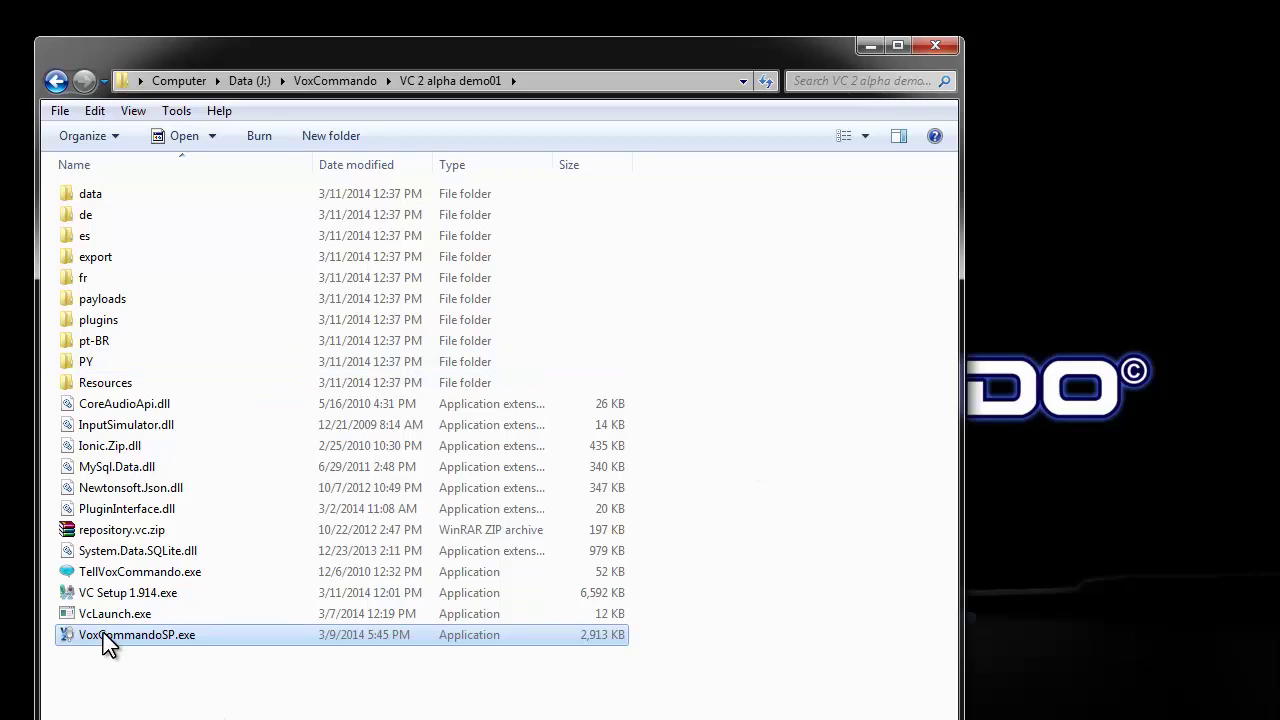
# Start VoxCommandoSP.exe from the VC 2 alpha demo01 folder and dismiss the speech platform problem dialog
pyautogui.click(108, 658)
pyautogui.click(104, 634)
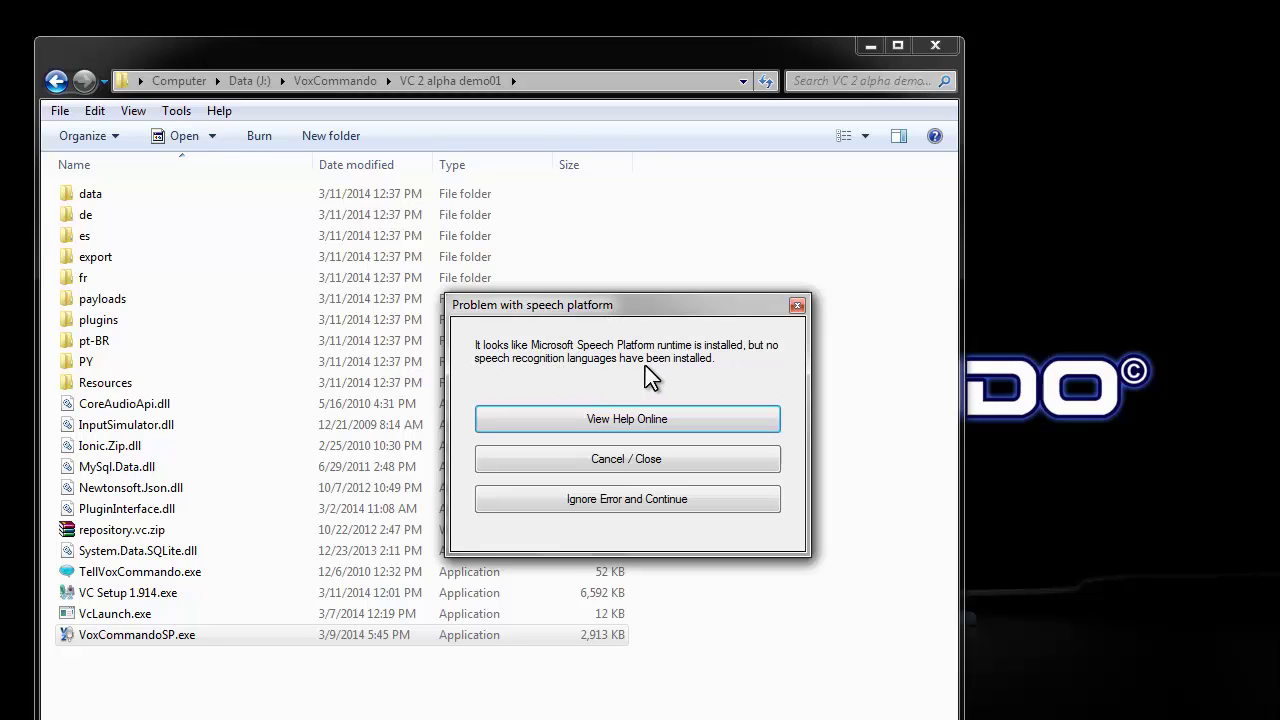
pyautogui.click(798, 305)
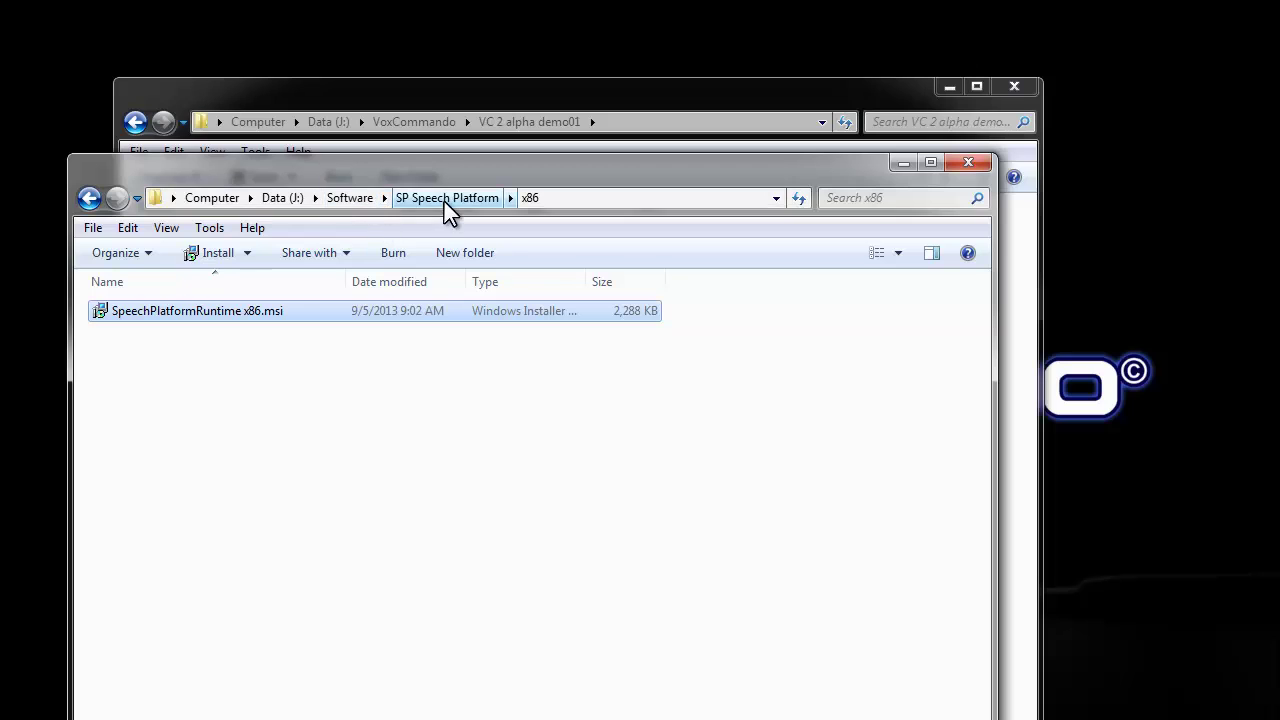
# Install the Canadian English recognition language from MSSpeech_SR_en-CA_TELE.msi in the SR Engines subfolder of SP Speech Platform
pyautogui.click(446, 199)
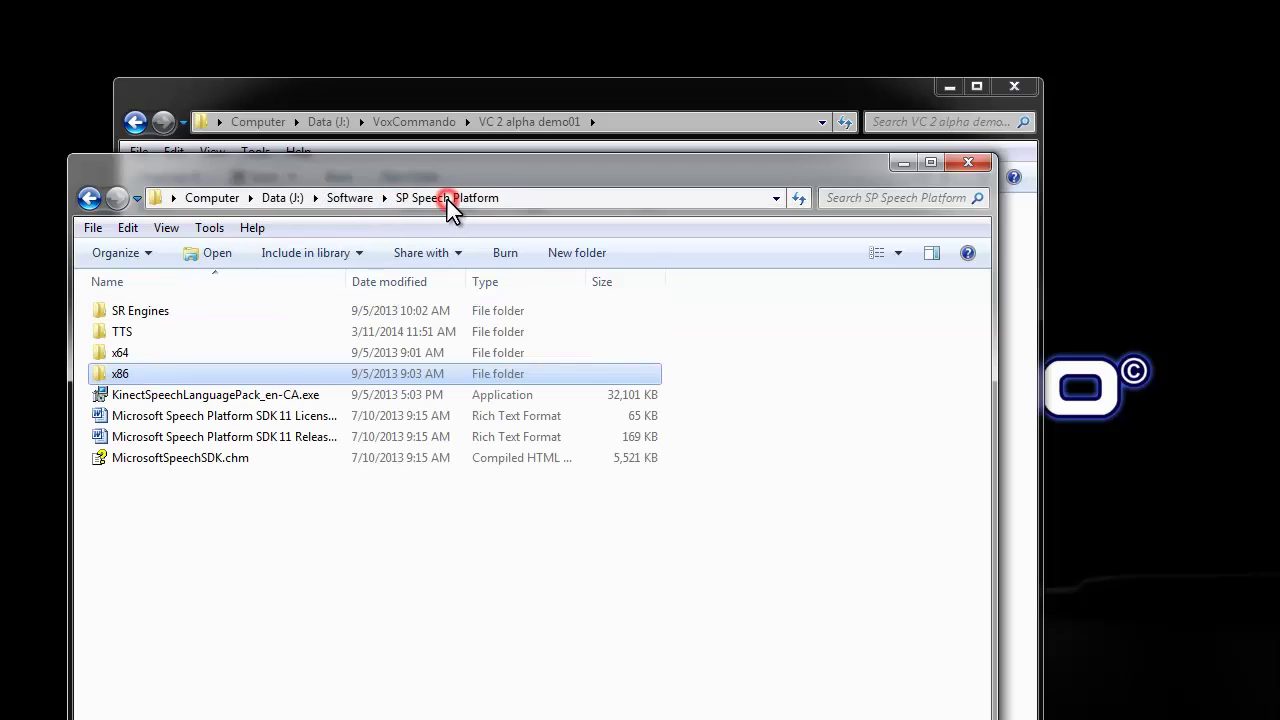
pyautogui.doubleClick(144, 308)
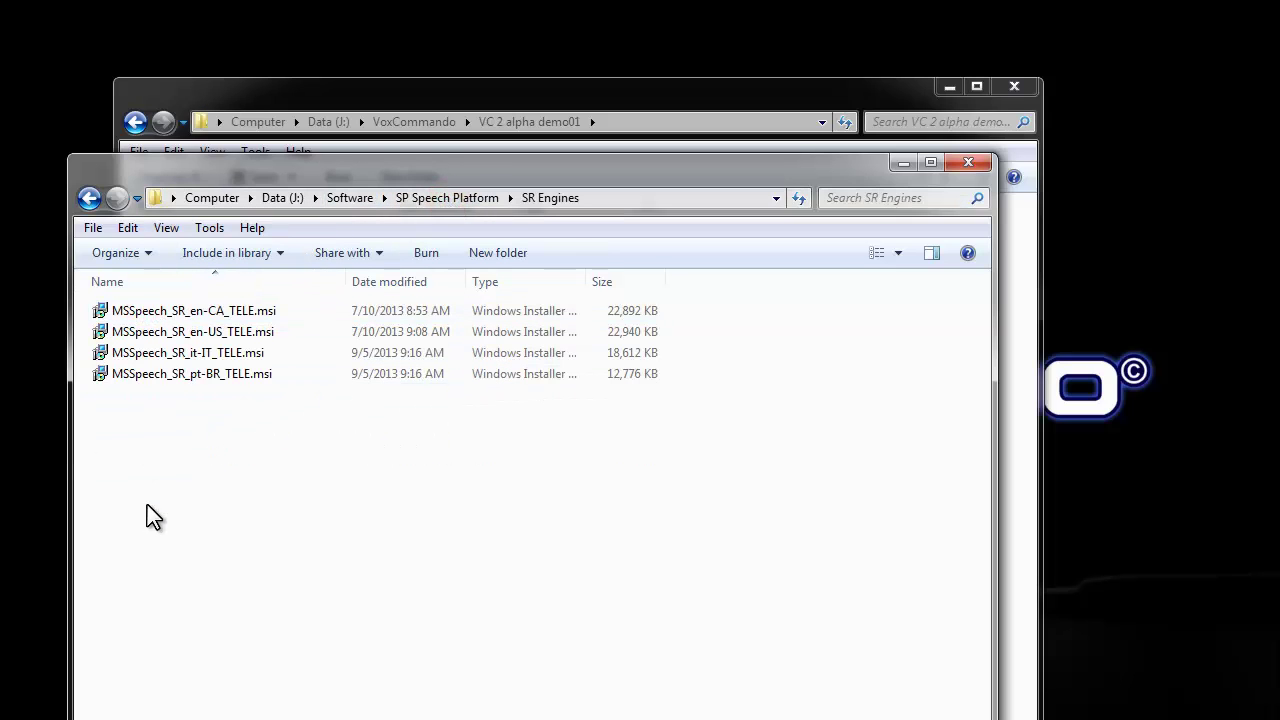
pyautogui.doubleClick(145, 312)
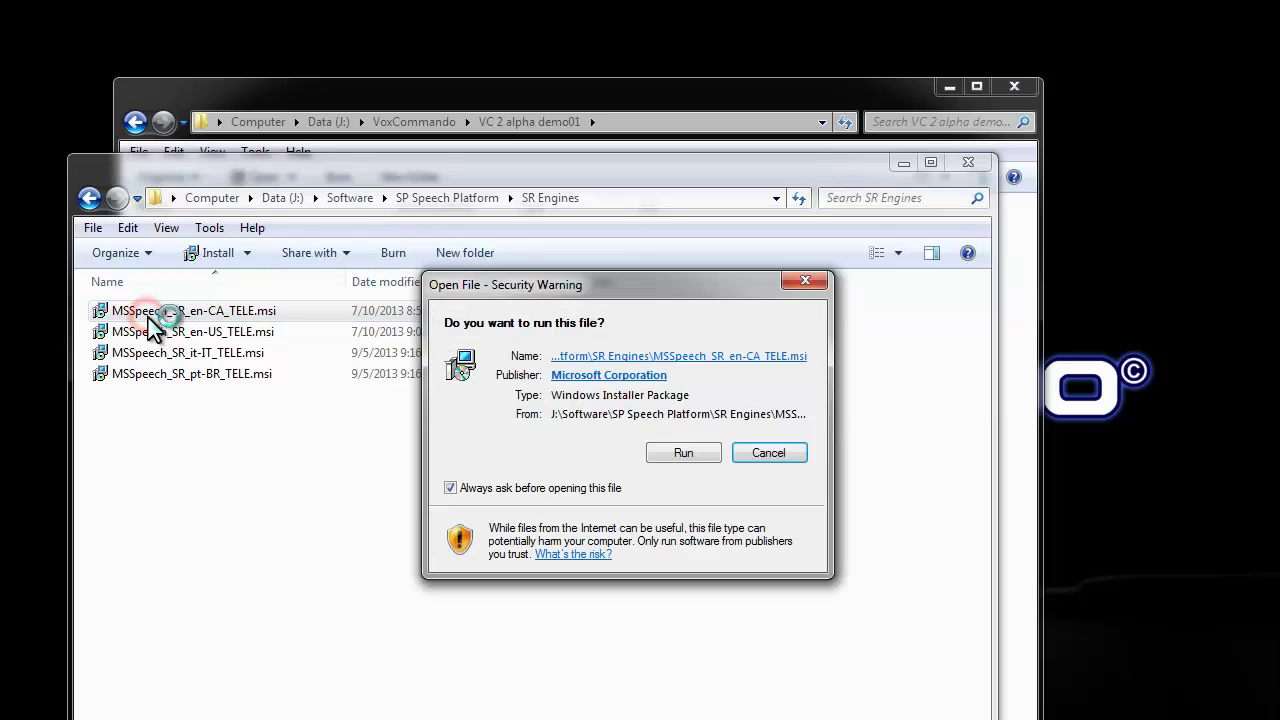
pyautogui.click(683, 452)
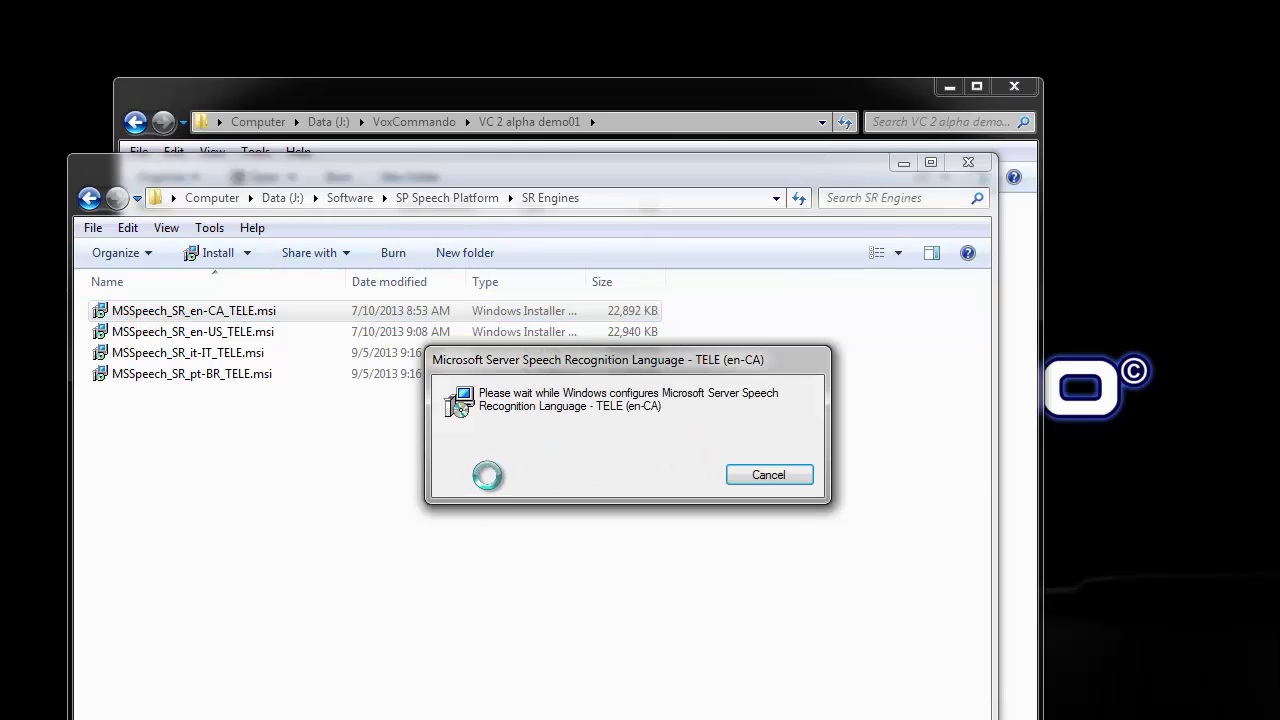
# Open the TTS subfolder of SP Speech Platform, move its window aside and run one of its English voice installers
pyautogui.click(443, 198)
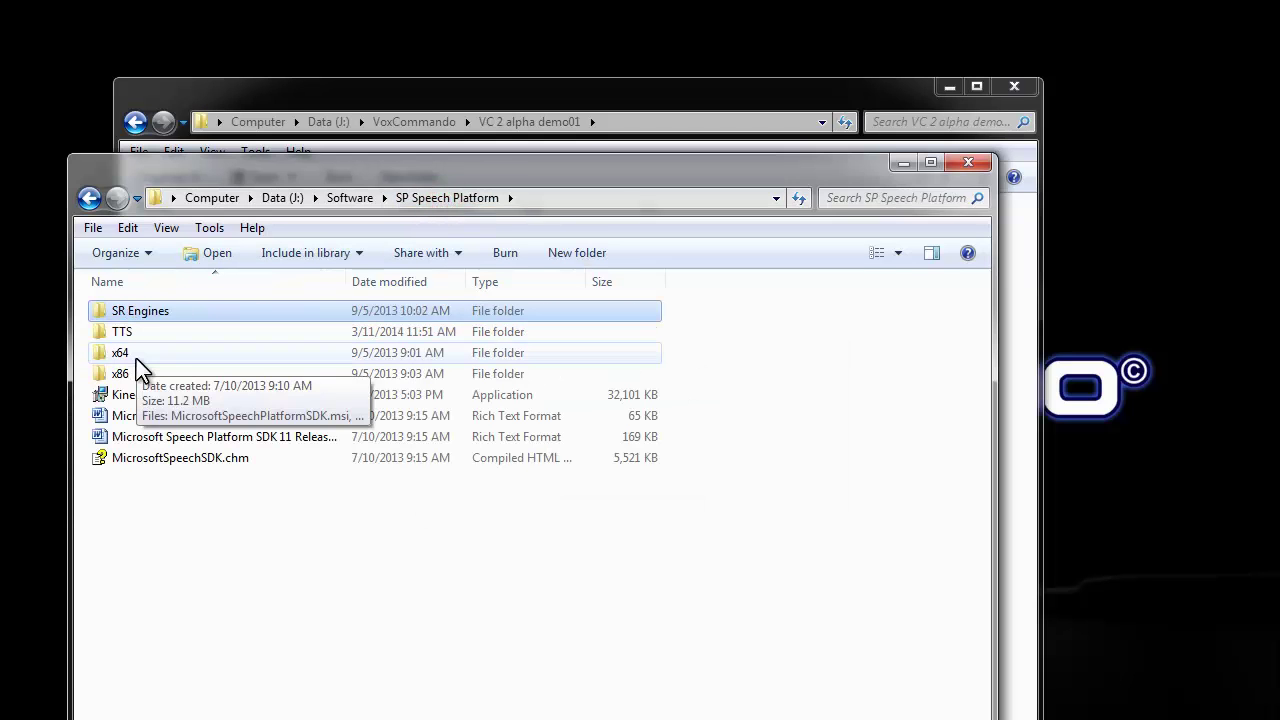
pyautogui.click(121, 332)
pyautogui.doubleClick(121, 334)
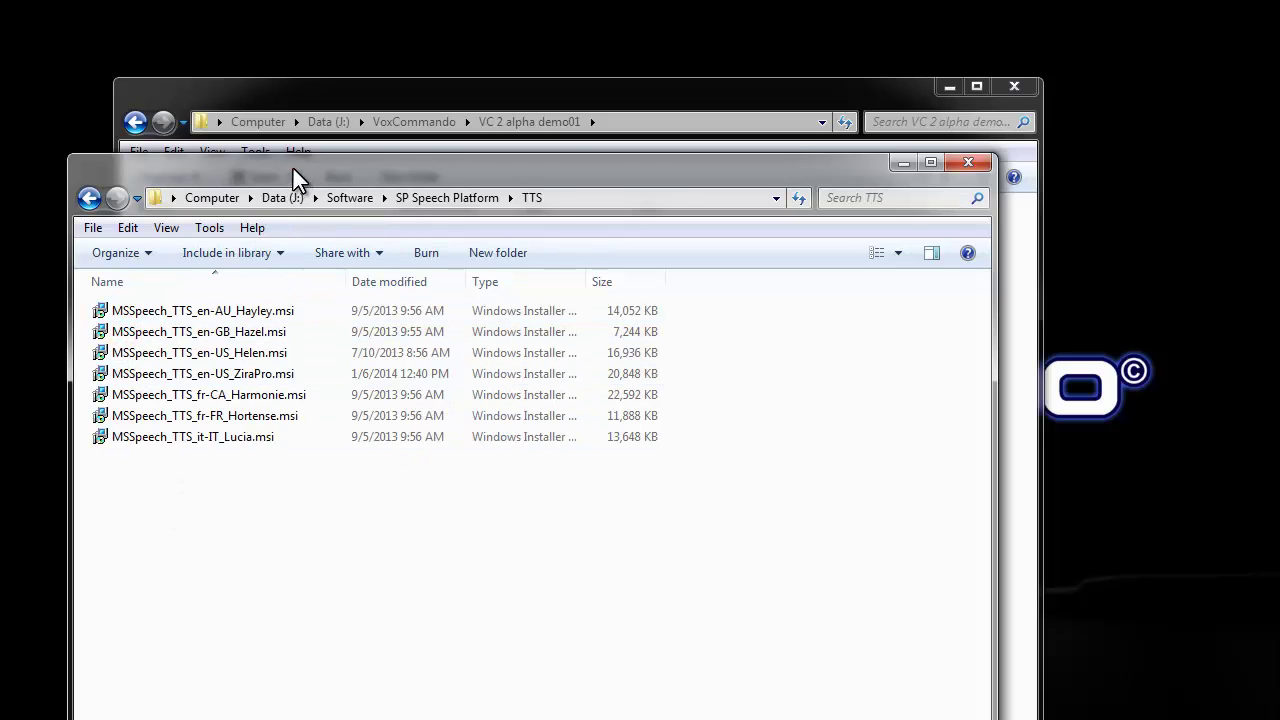
pyautogui.moveTo(293, 164); pyautogui.dragTo(415, 534)
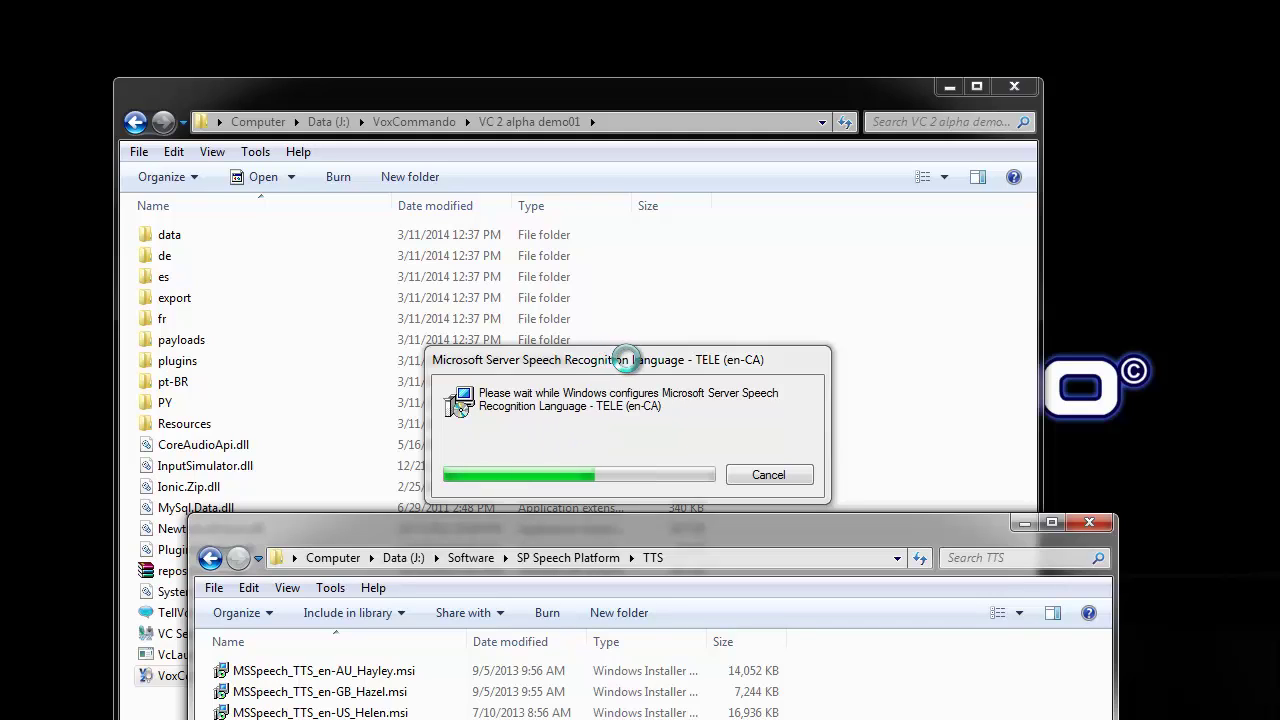
pyautogui.moveTo(428, 531); pyautogui.dragTo(363, 442)
pyautogui.doubleClick(257, 598)
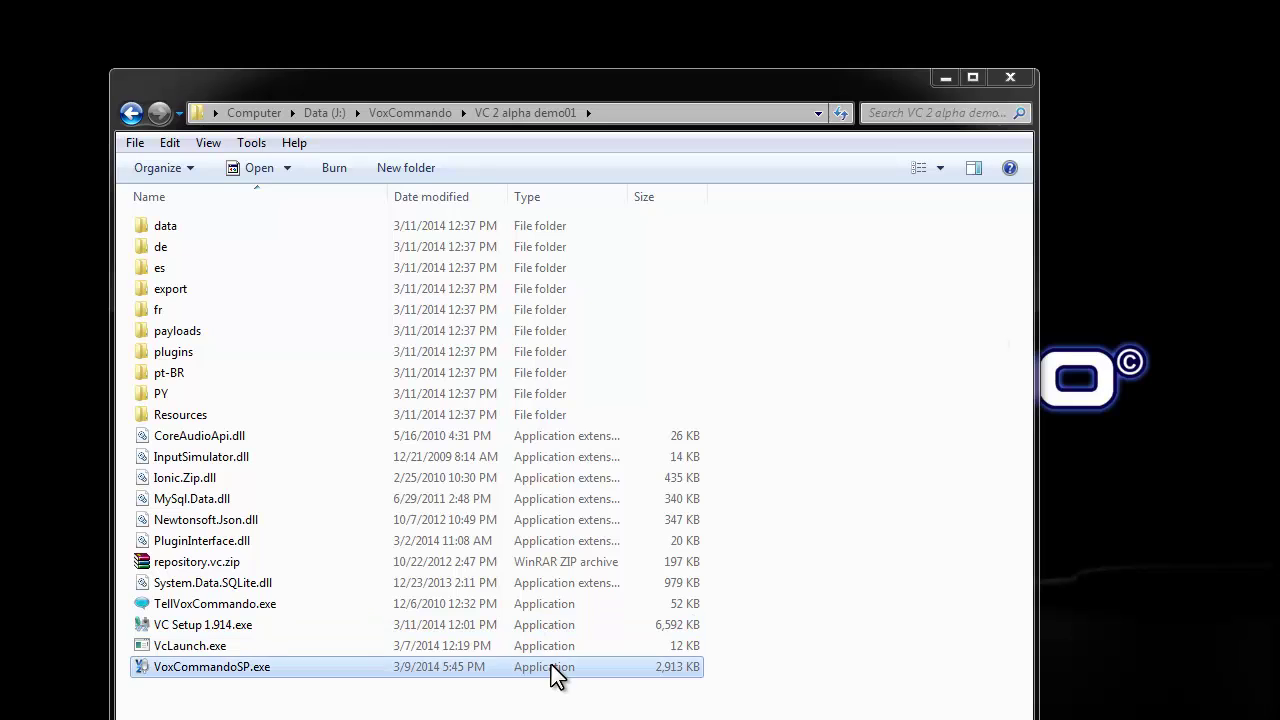
# Start VoxCommandoSP.exe and load the English preset configuration MediaMonkey.zip
pyautogui.doubleClick(206, 670)
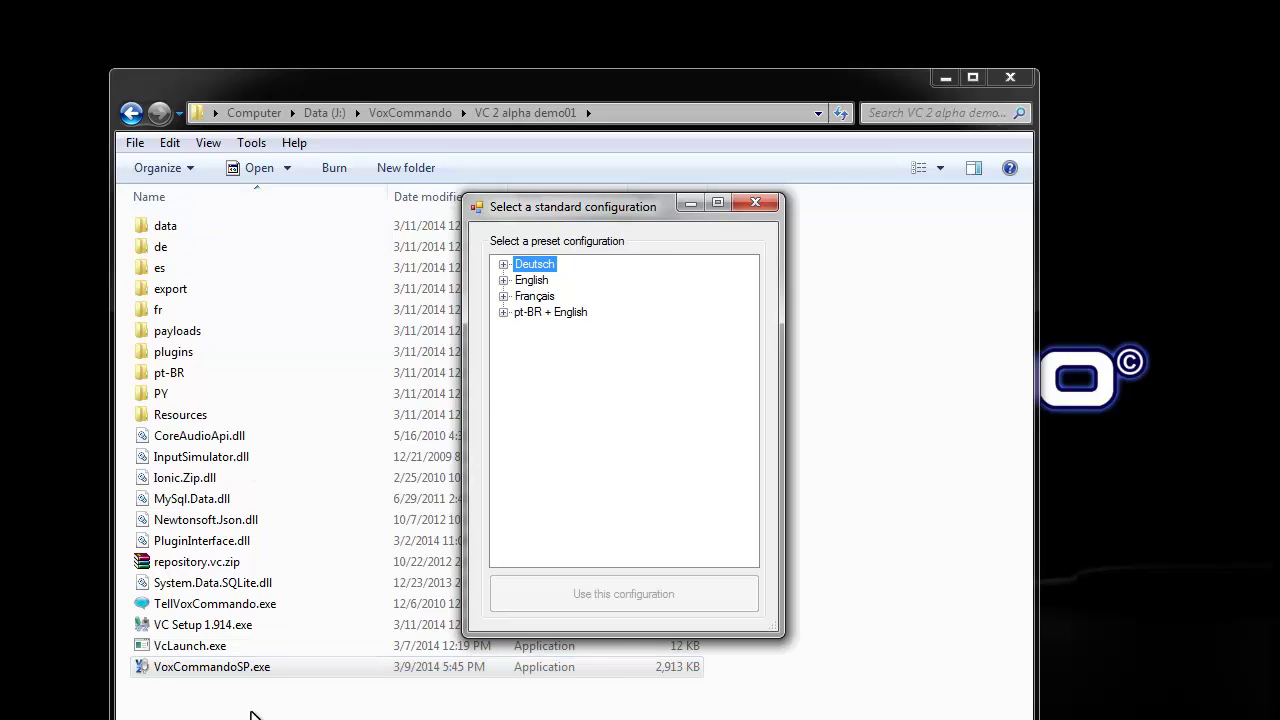
pyautogui.click(504, 280)
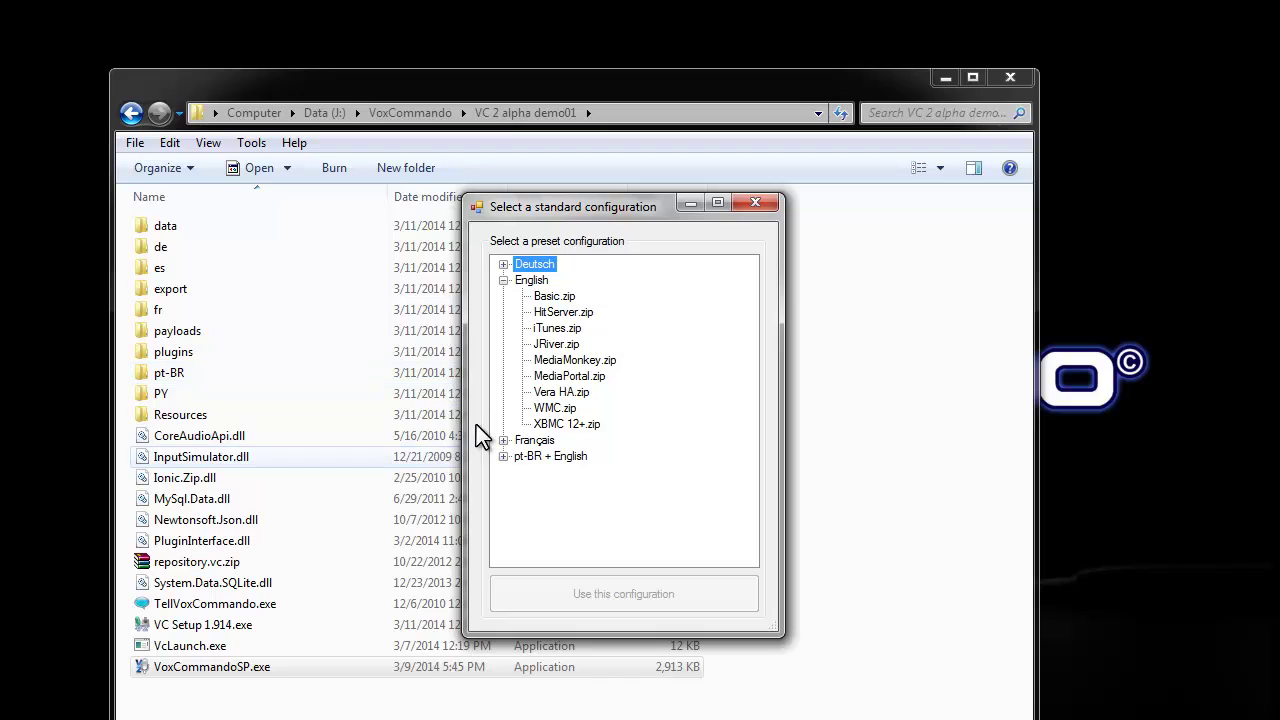
pyautogui.click(538, 378)
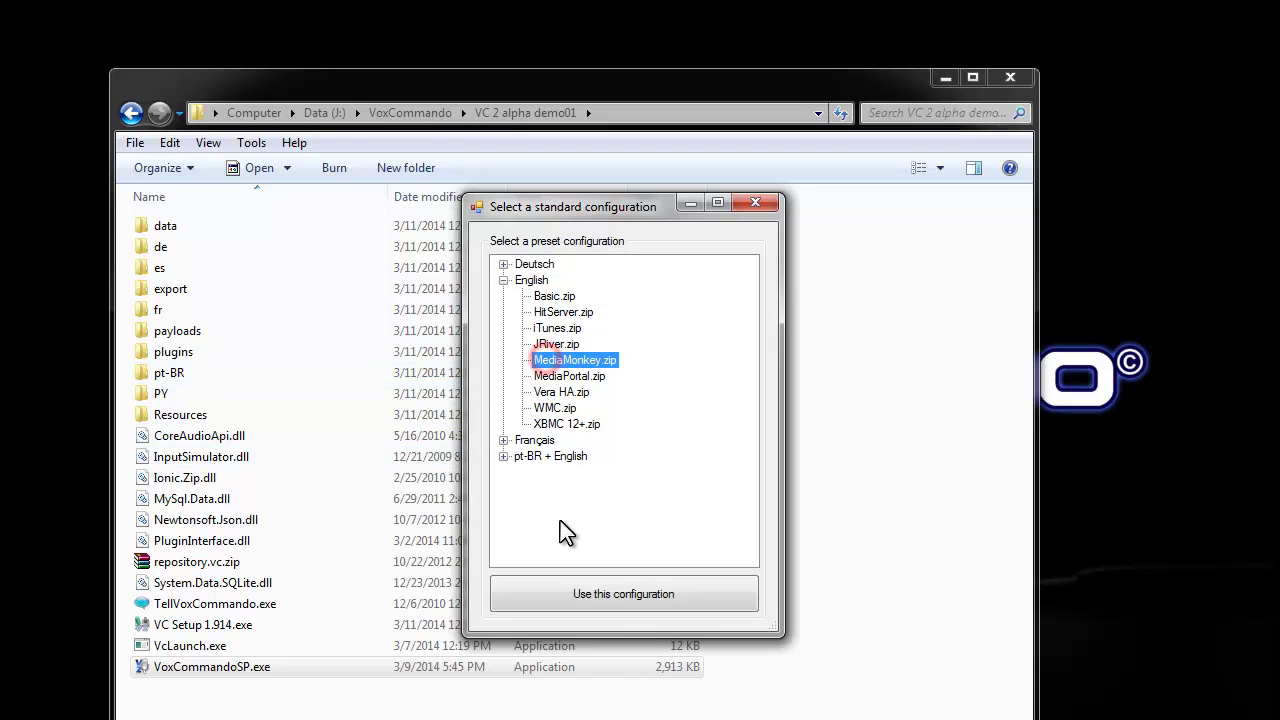
pyautogui.click(610, 595)
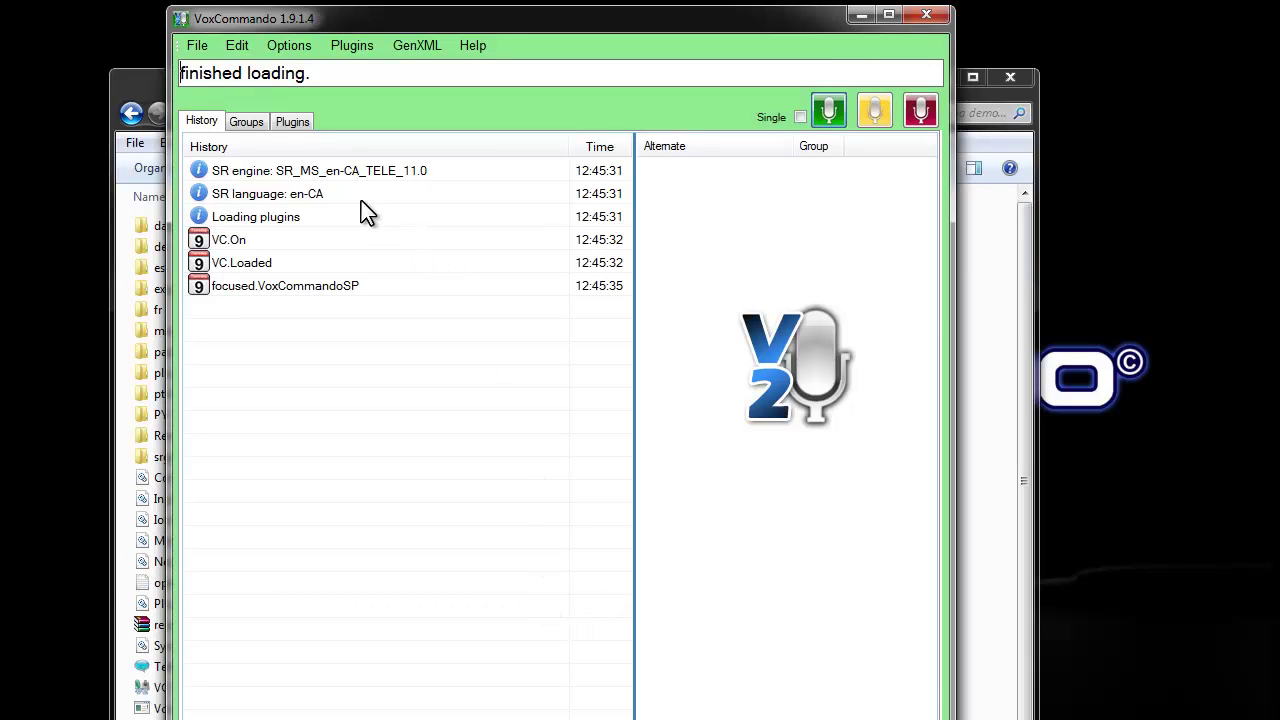
# Highlight the SR engine entry in VoxCommando's history to check which speech recognition engine is loaded
pyautogui.click(388, 171)
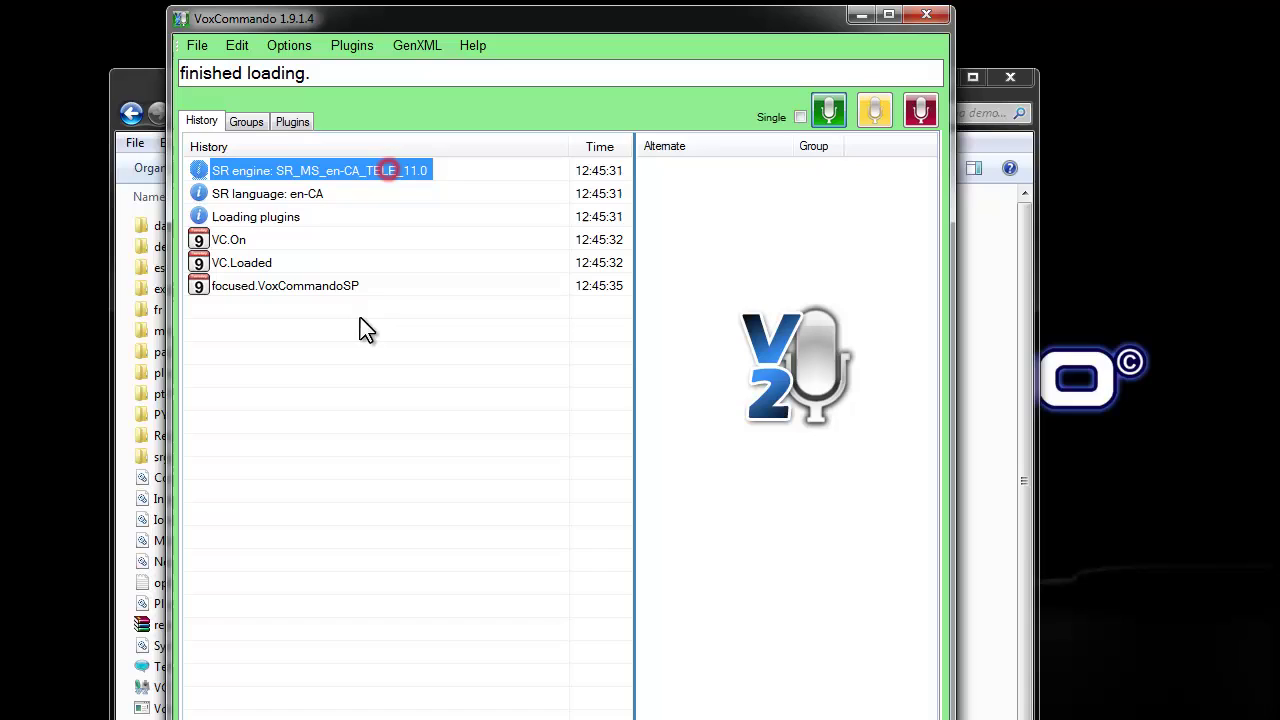
pyautogui.click(276, 173)
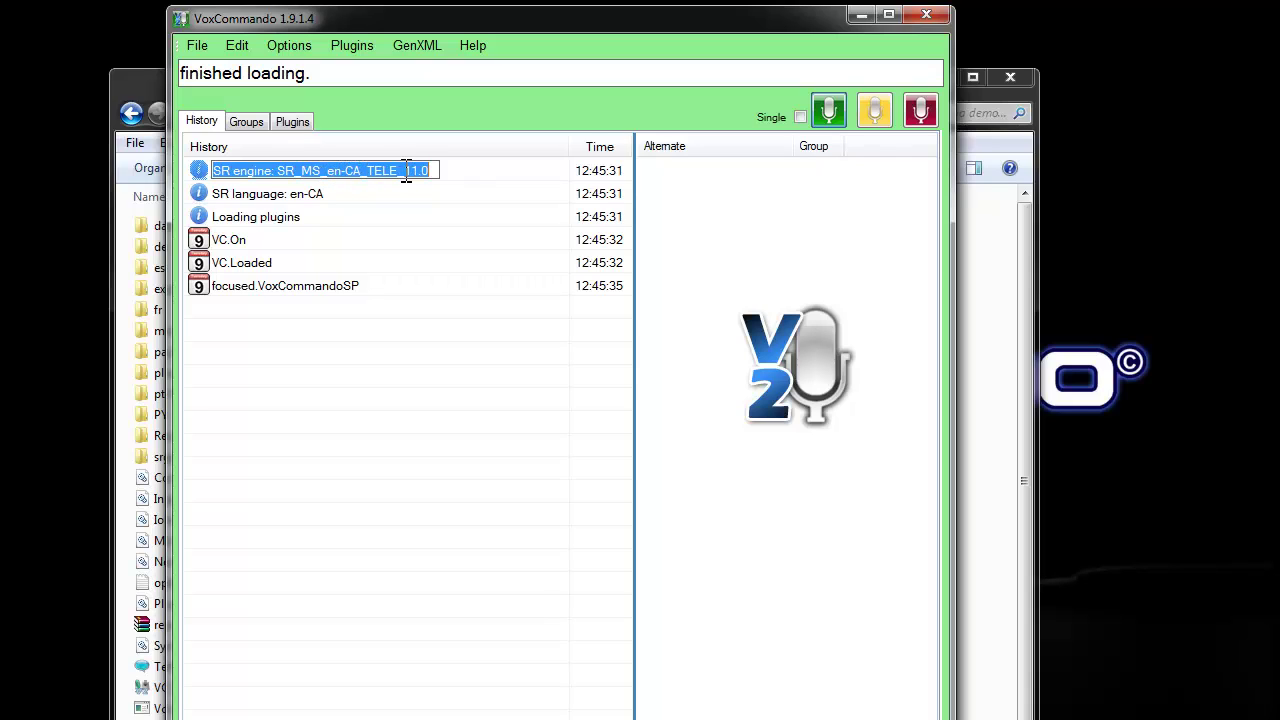
# Highlight the version suffix at the end of the SR engine entry in the history, and leave the entry
pyautogui.moveTo(404, 170); pyautogui.dragTo(430, 170)
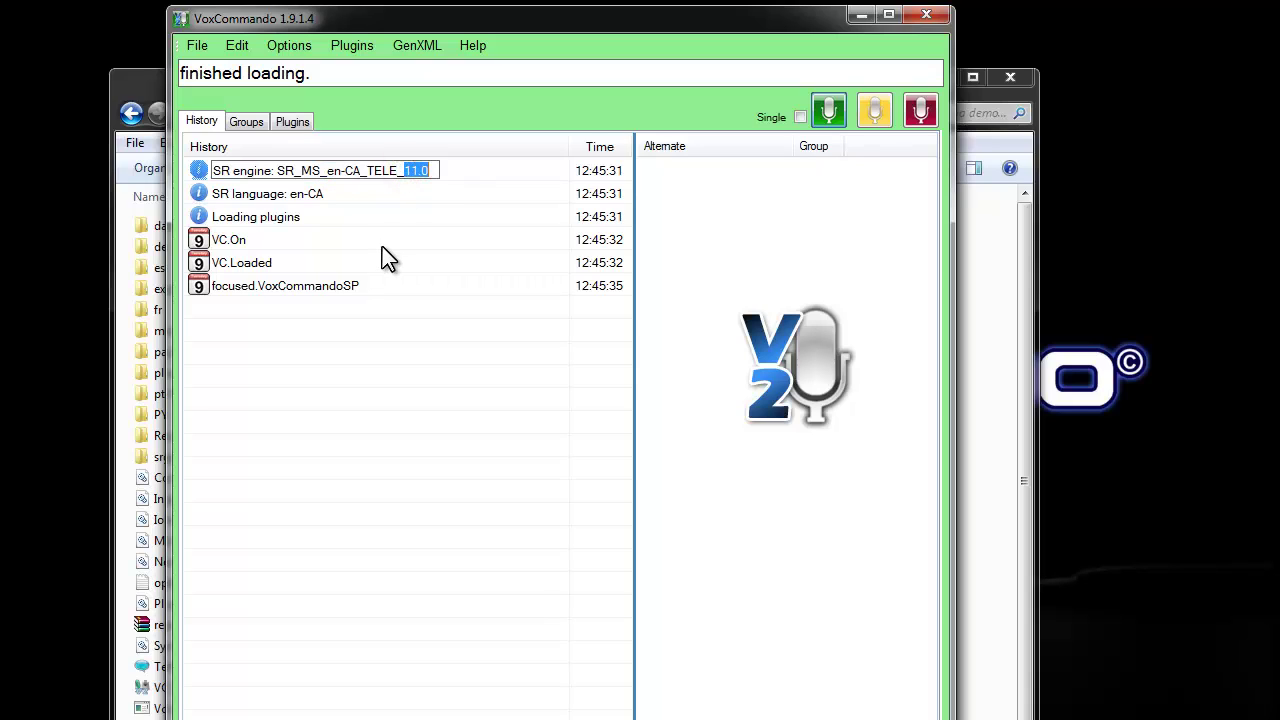
pyautogui.click(364, 197)
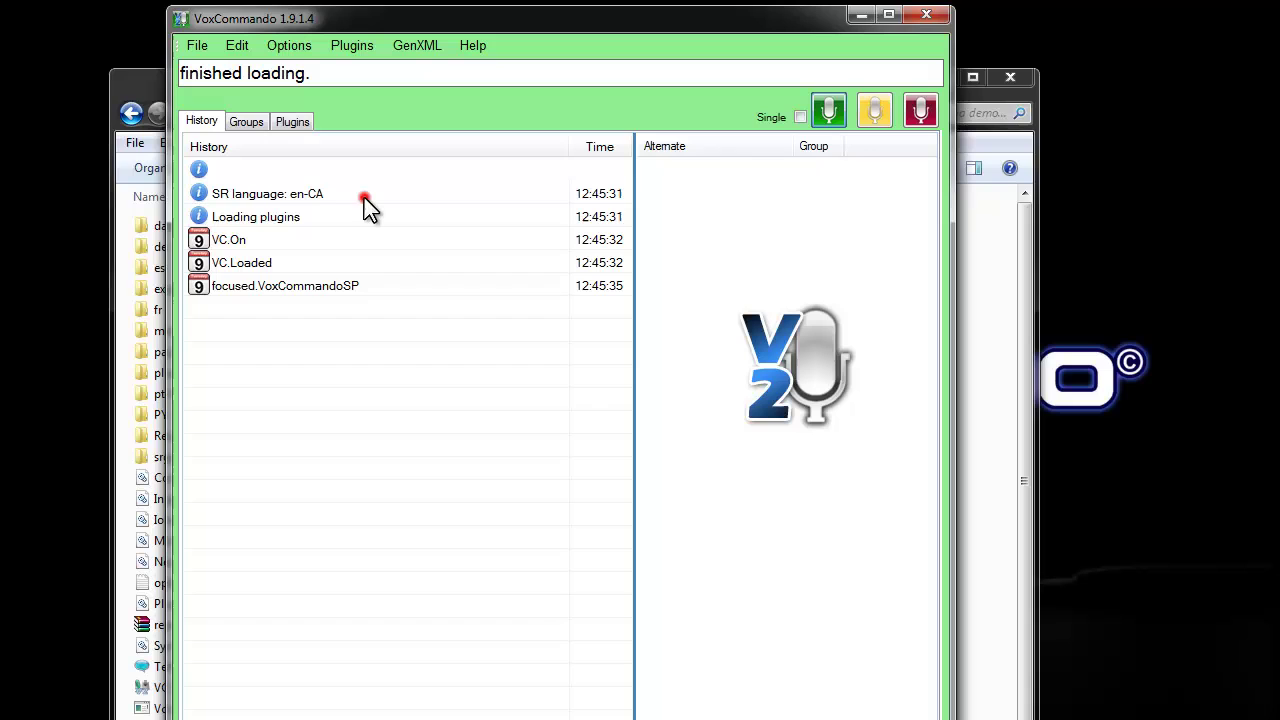
# Switch speech recognition off and open VoxCommando's options
pyautogui.click(918, 114)
pyautogui.click(288, 47)
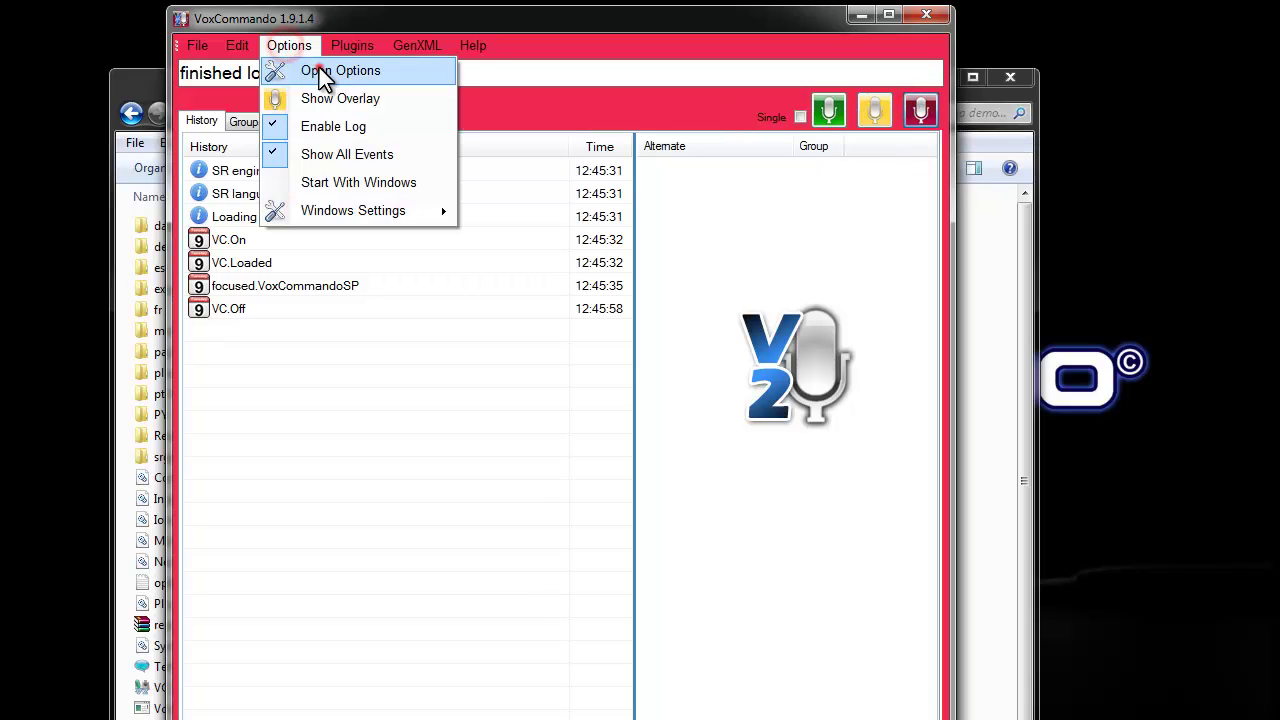
pyautogui.click(320, 75)
# Check the choices for the specific speech recognizer, view the Microsoft Speech Platform runtime languages download page and close it
pyautogui.click(849, 309)
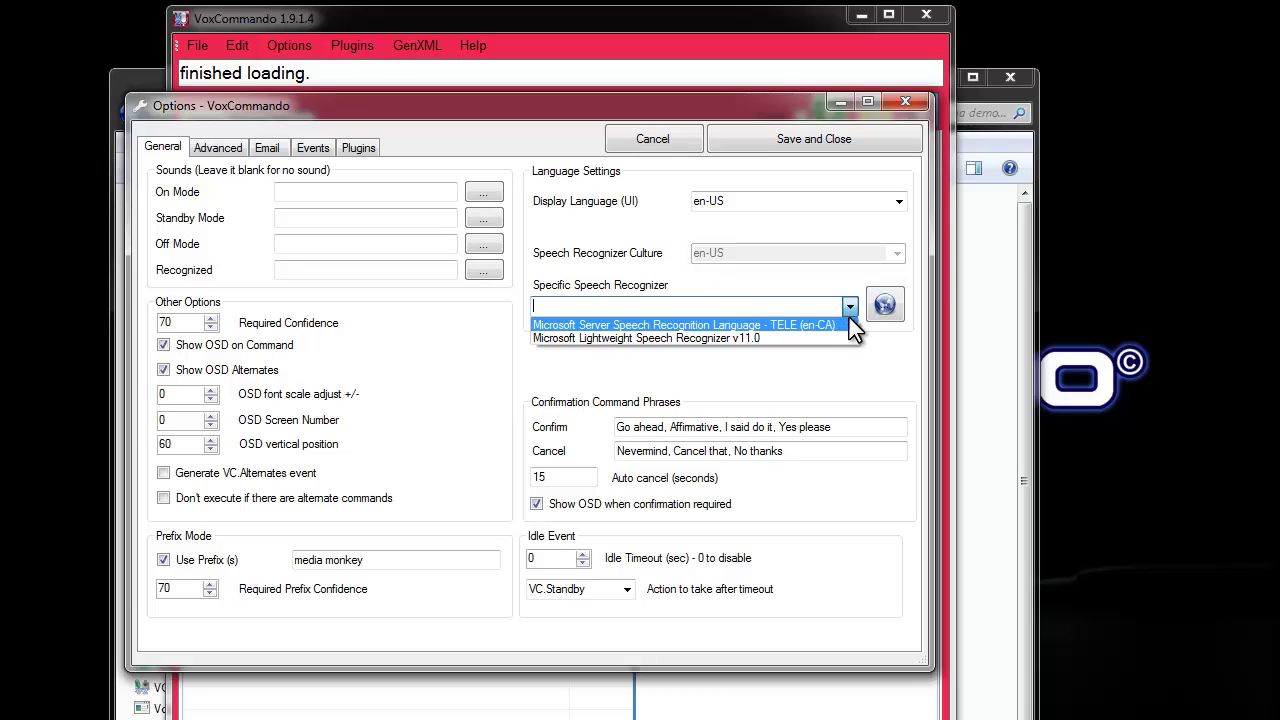
pyautogui.click(884, 306)
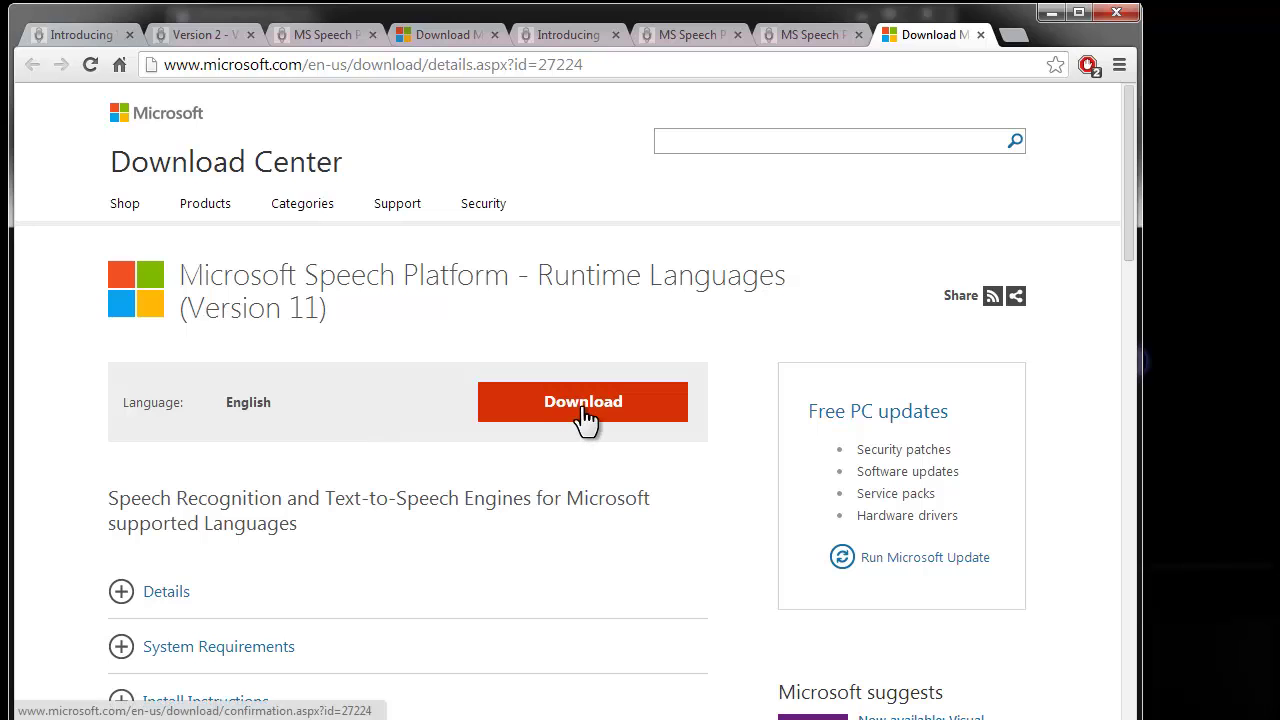
pyautogui.click(979, 36)
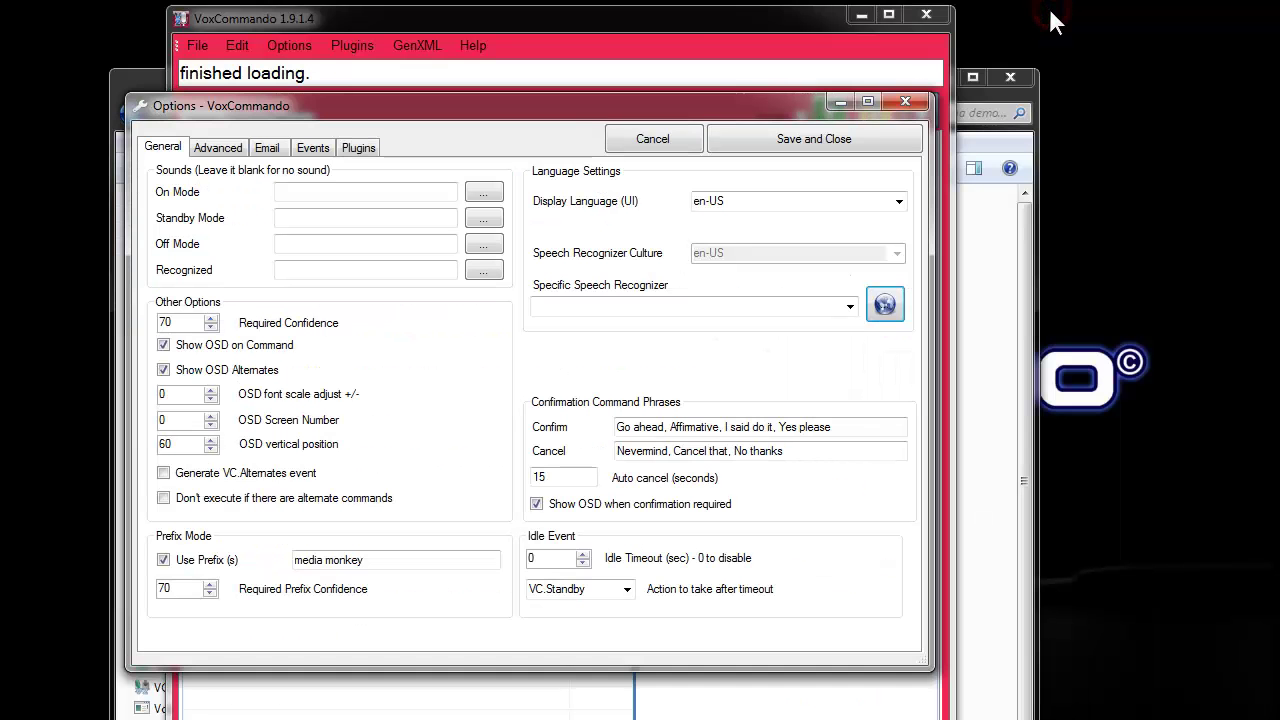
# Set the specific speech recognizer to Microsoft Server Speech Recognition Language - TELE (en-CA) and save the options
pyautogui.click(610, 306)
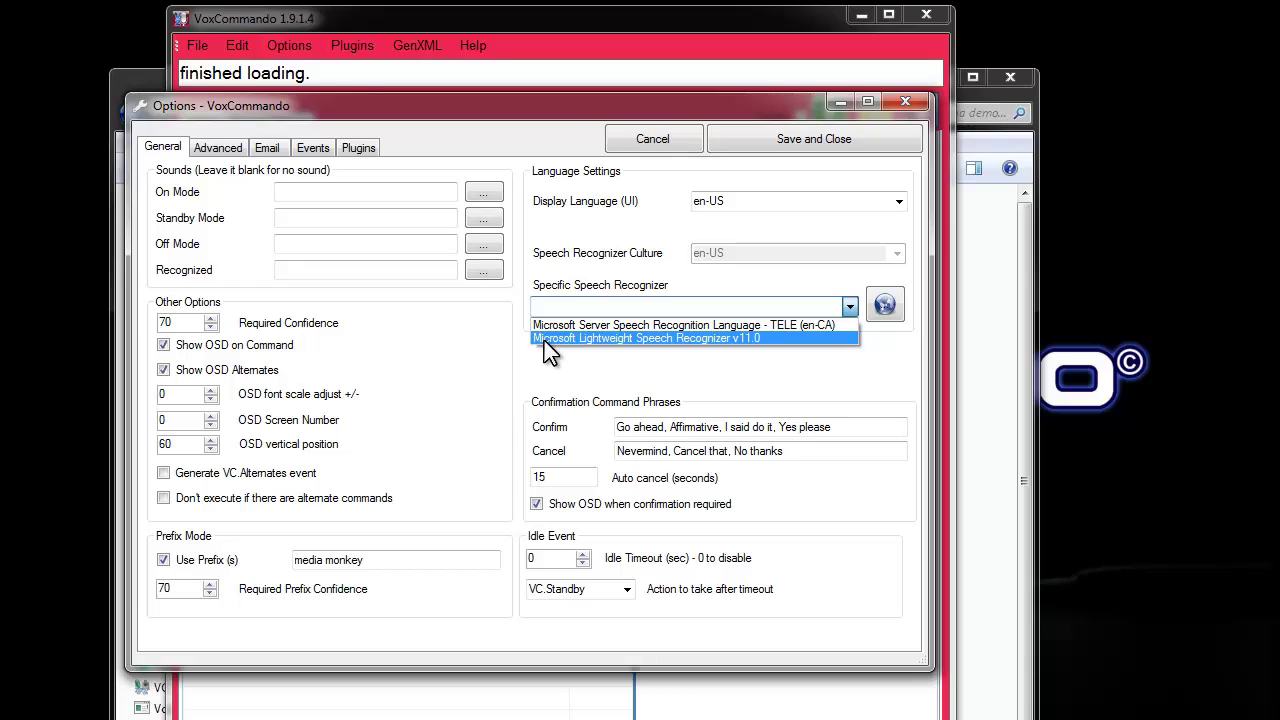
pyautogui.click(777, 324)
pyautogui.click(800, 138)
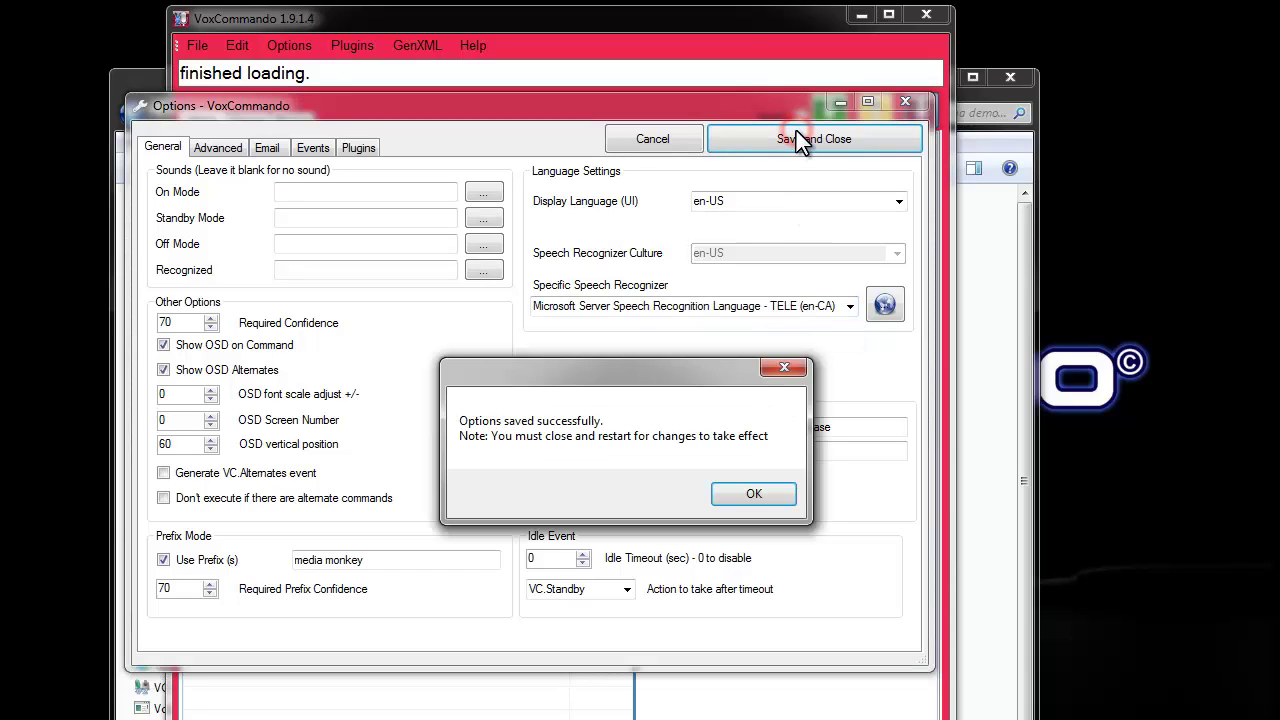
pyautogui.click(738, 496)
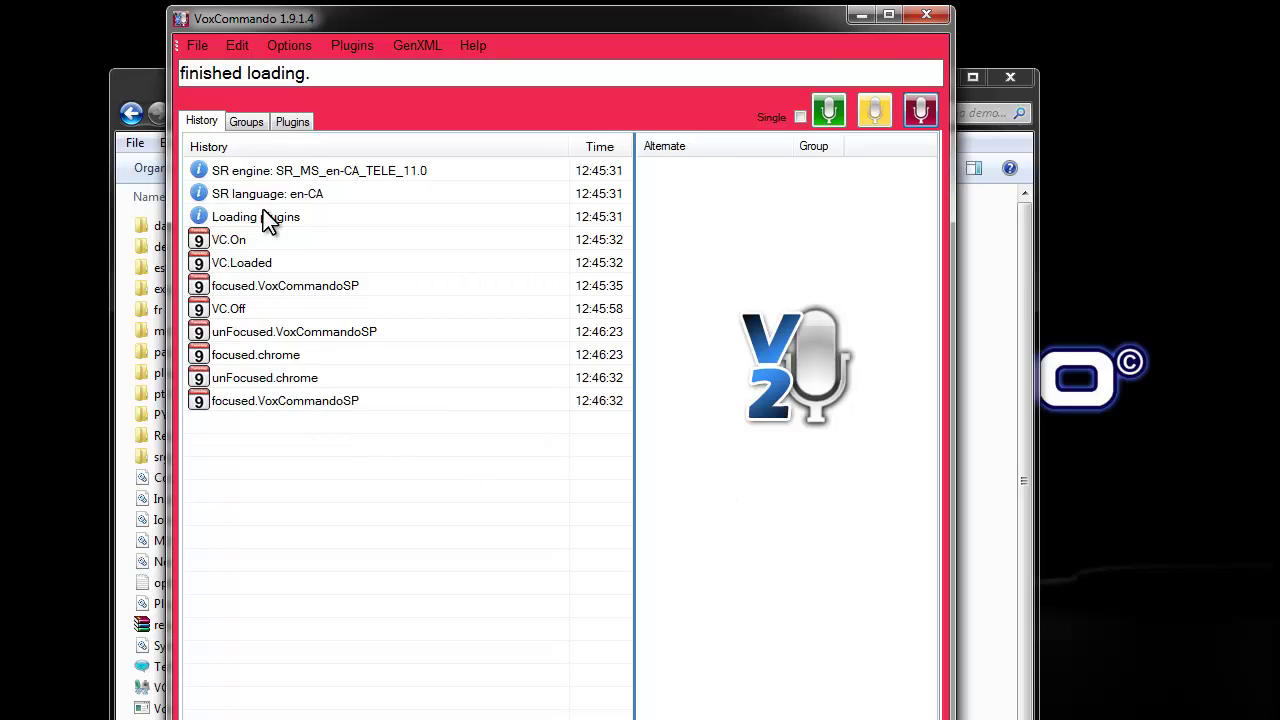
# Enable the TTSMS plugin in the options, save them and perform a full restart of VoxCommando
pyautogui.click(352, 52)
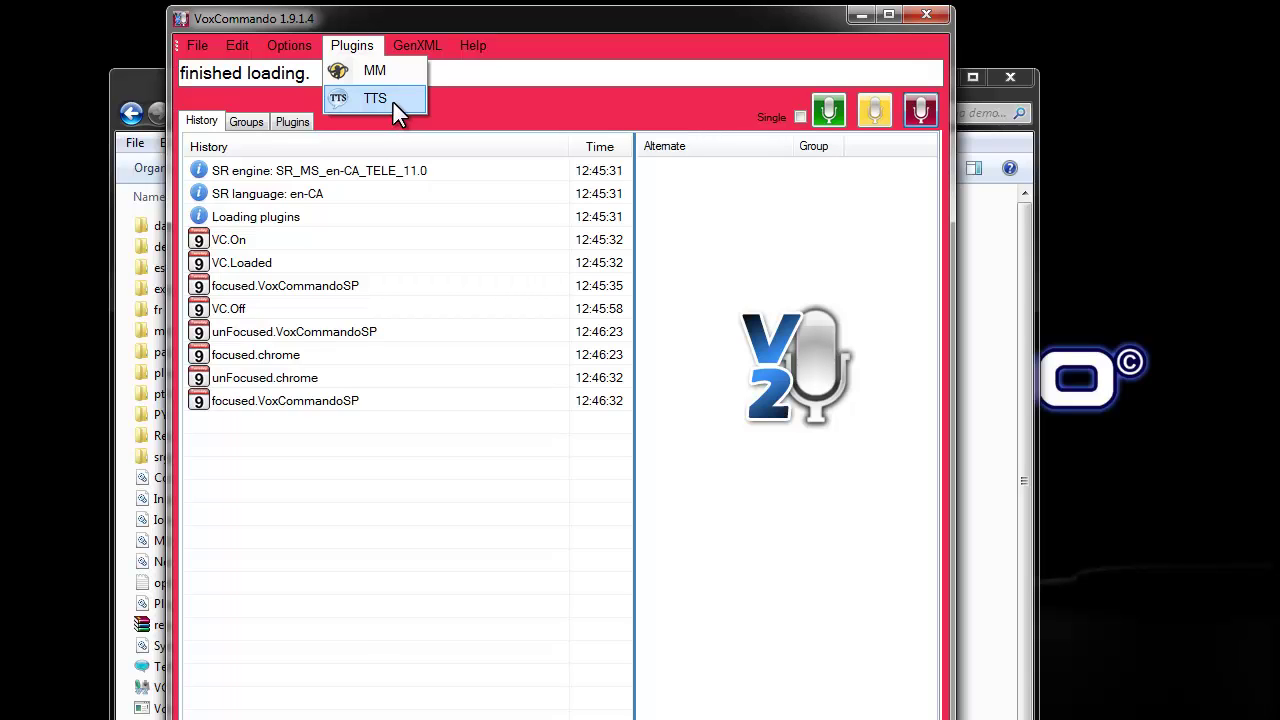
pyautogui.moveTo(286, 47)
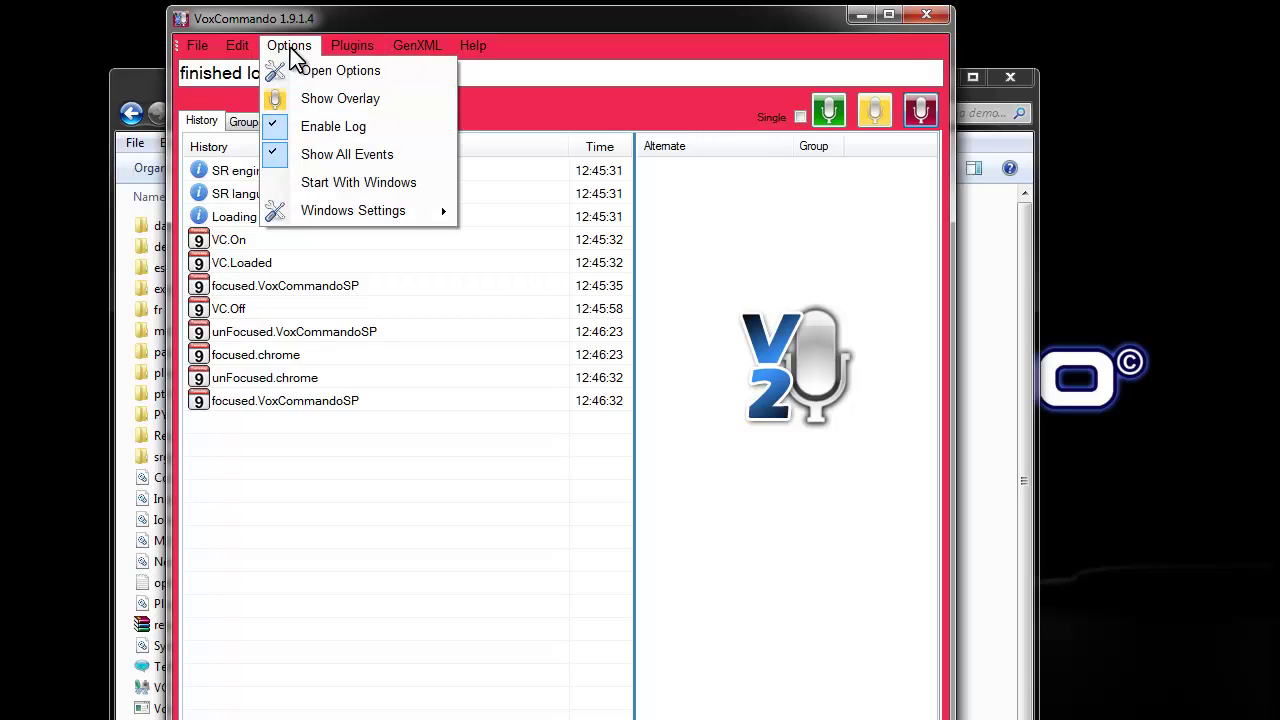
pyautogui.click(345, 72)
pyautogui.click(388, 173)
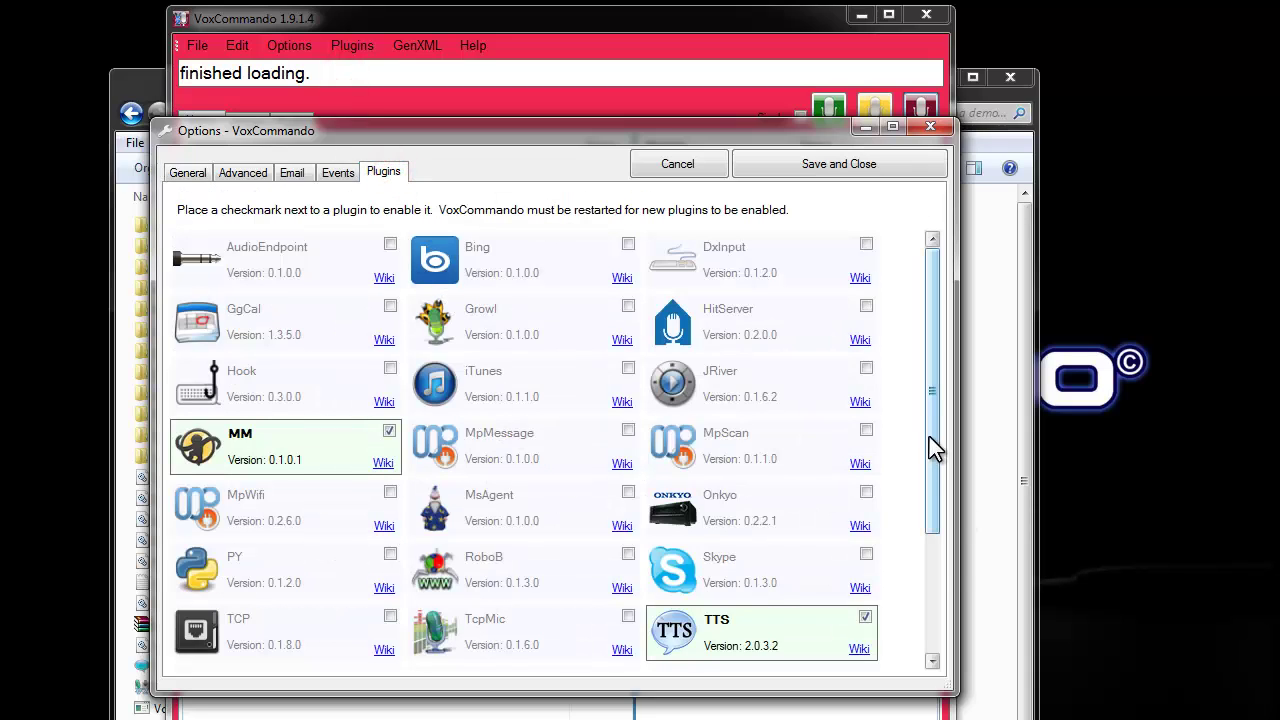
pyautogui.moveTo(929, 430); pyautogui.dragTo(950, 570)
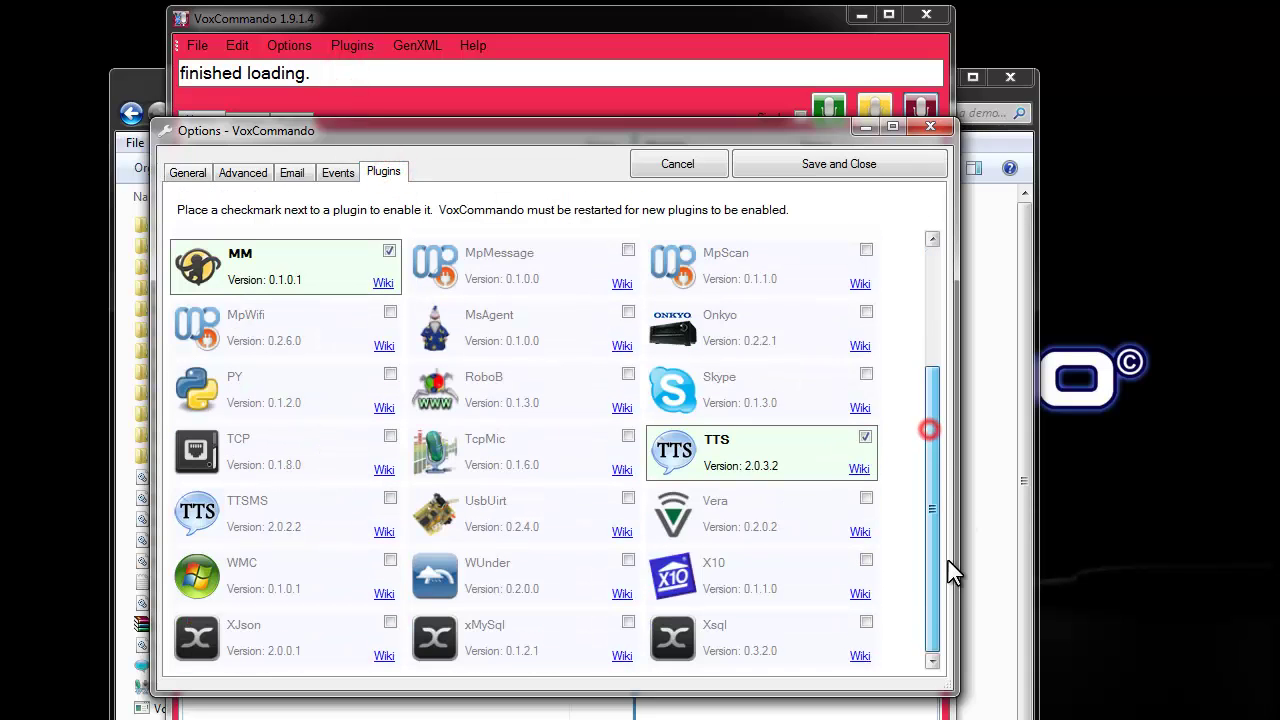
pyautogui.click(389, 497)
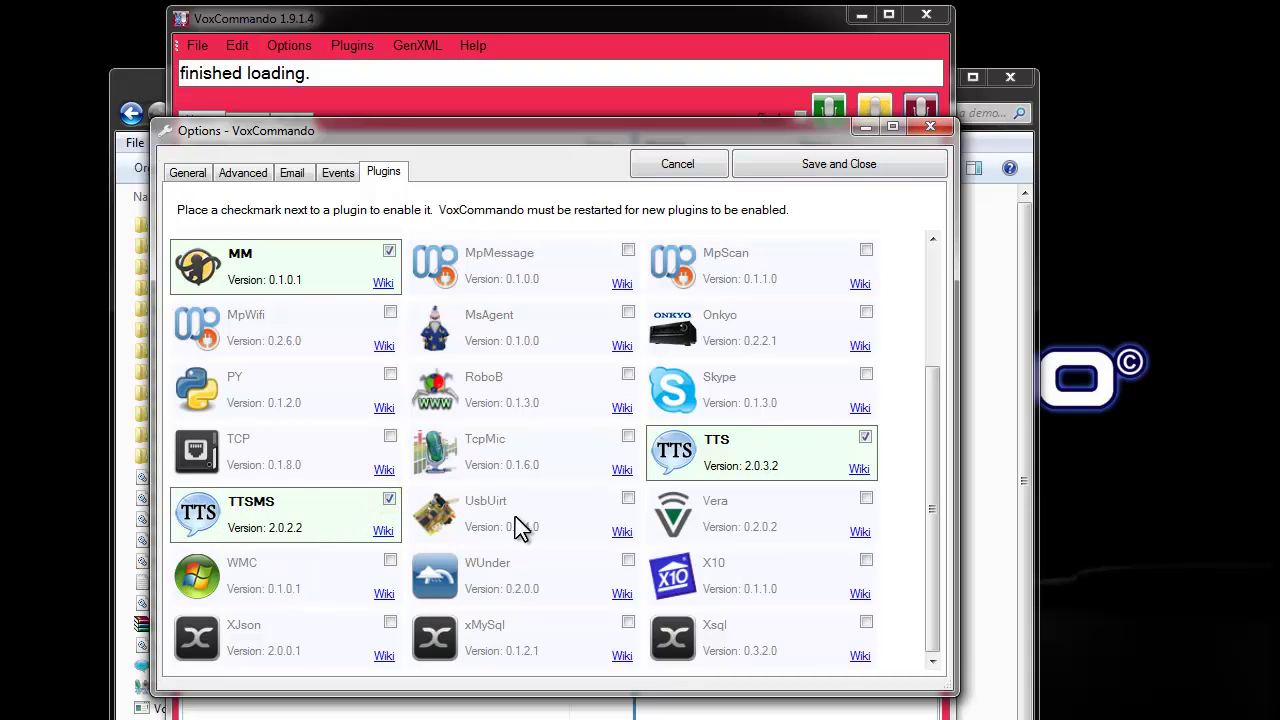
pyautogui.click(866, 166)
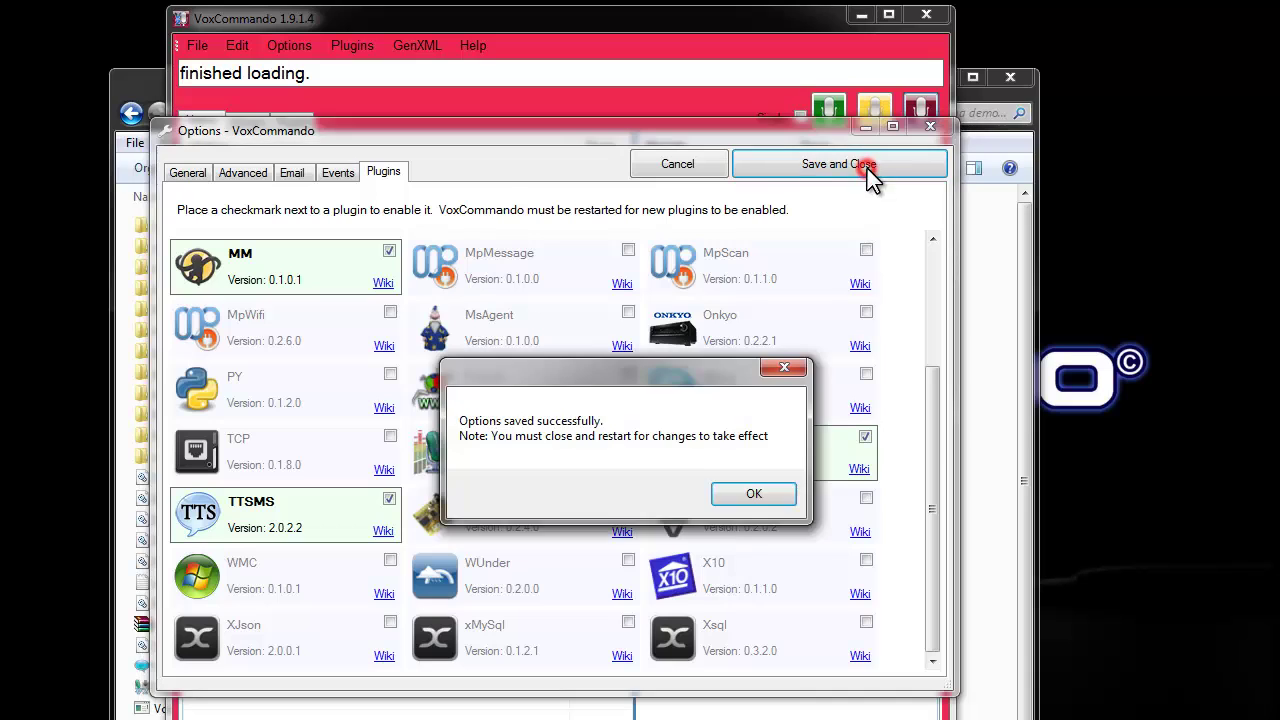
pyautogui.click(785, 489)
pyautogui.click(196, 48)
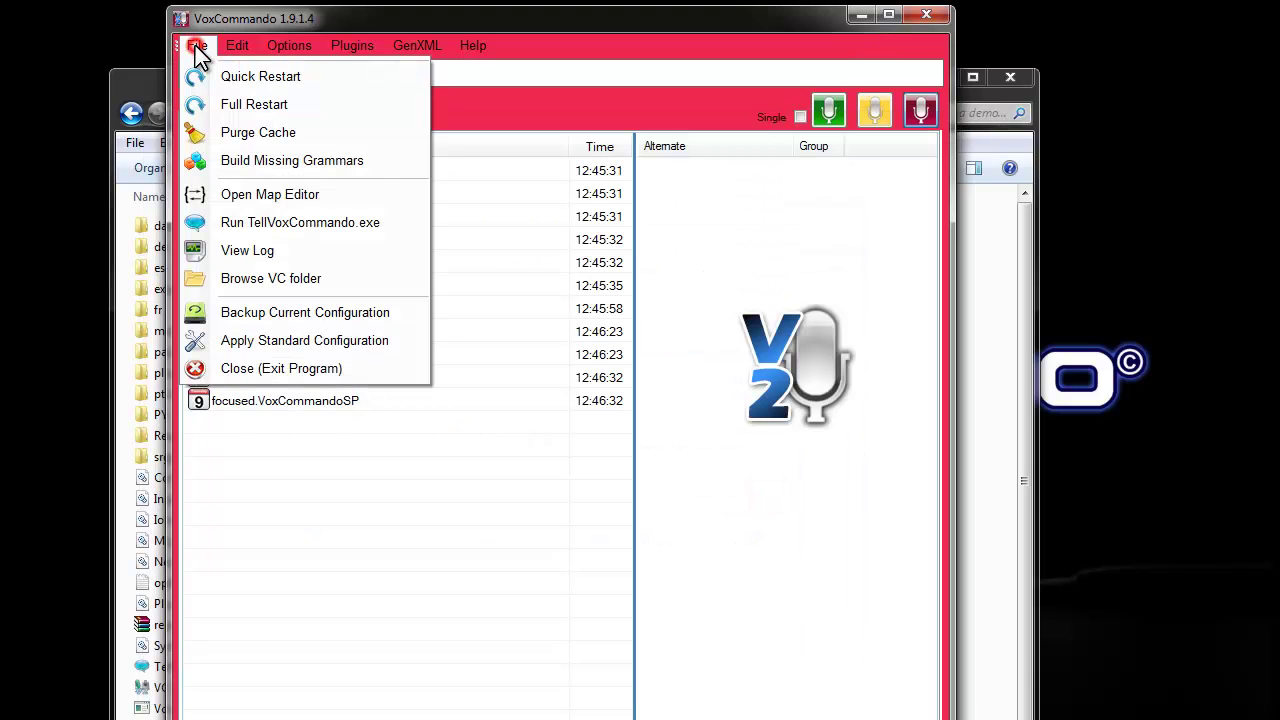
pyautogui.click(242, 108)
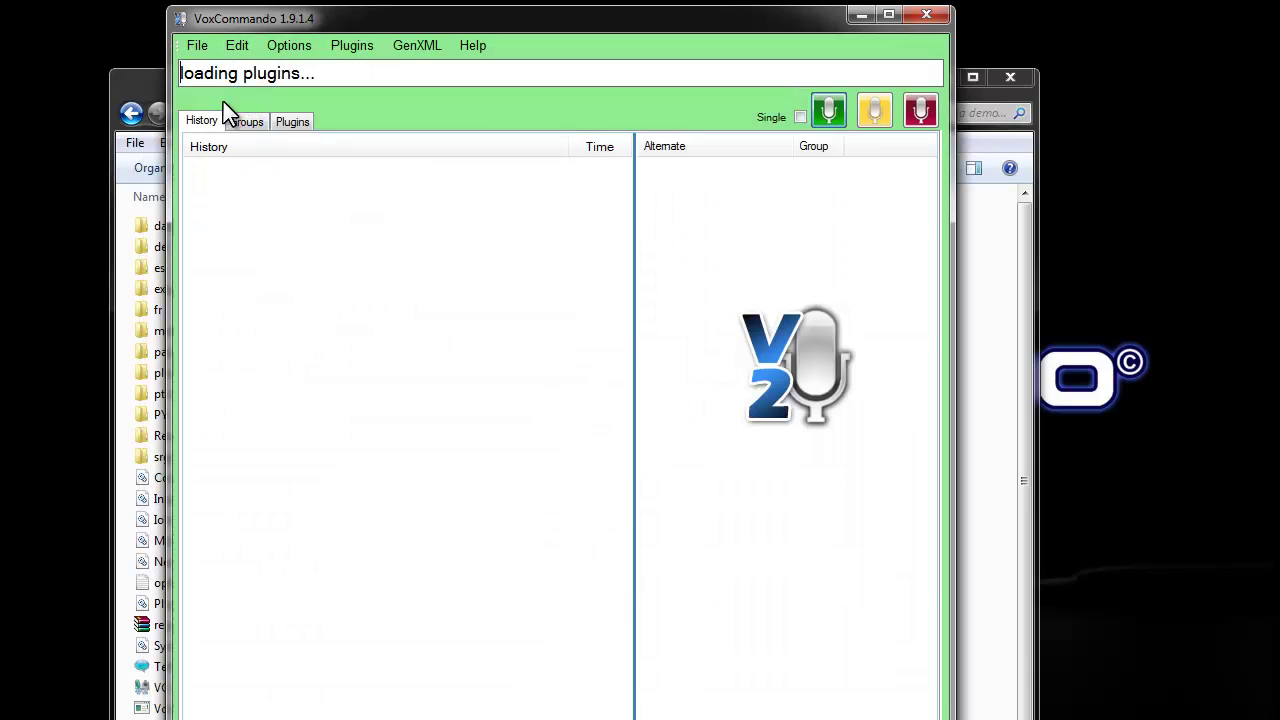
# Open the TTS plugin's settings, bring the window fully into view and choose Paul as the default desktop voice
pyautogui.click(352, 47)
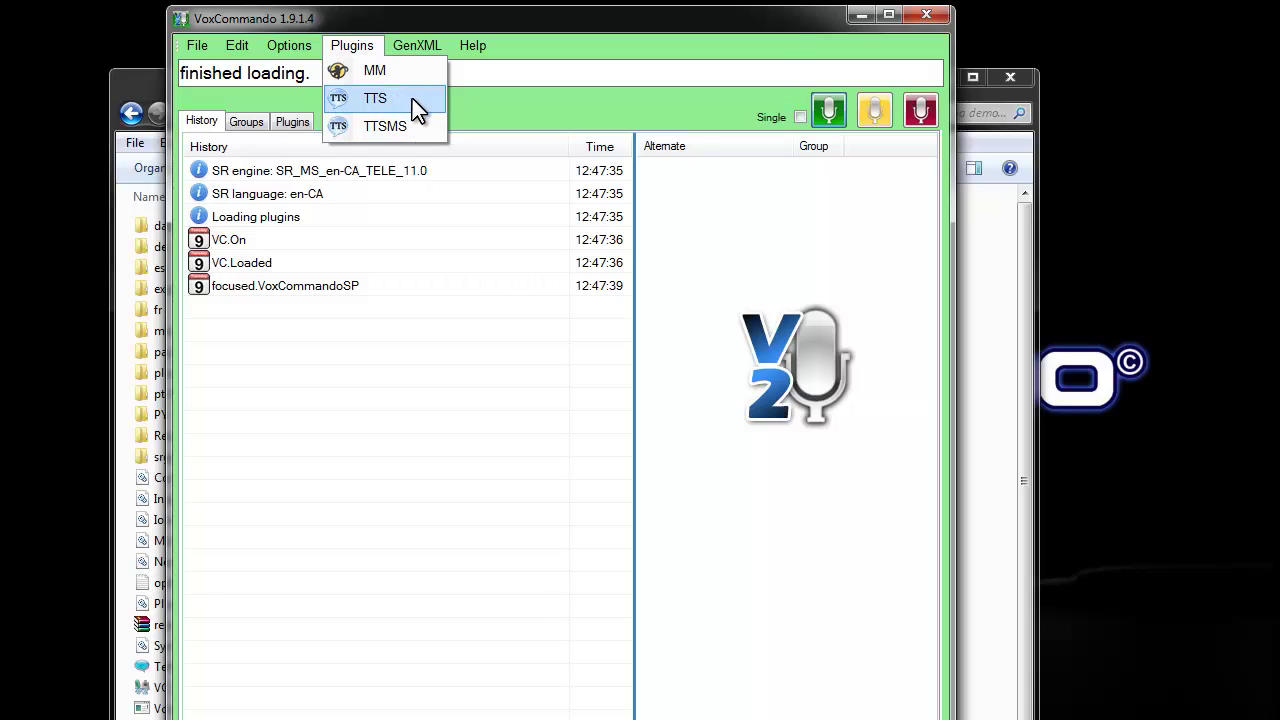
pyautogui.click(404, 96)
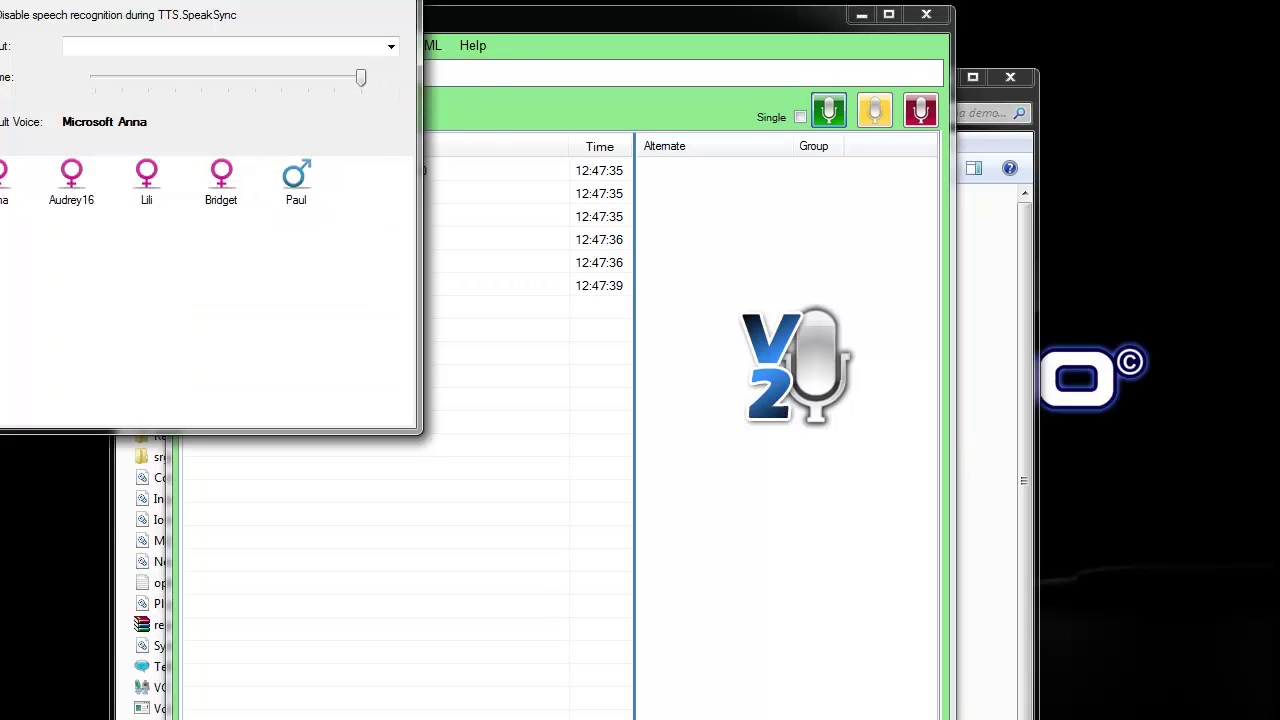
pyautogui.moveTo(306, 51); pyautogui.dragTo(460, 122)
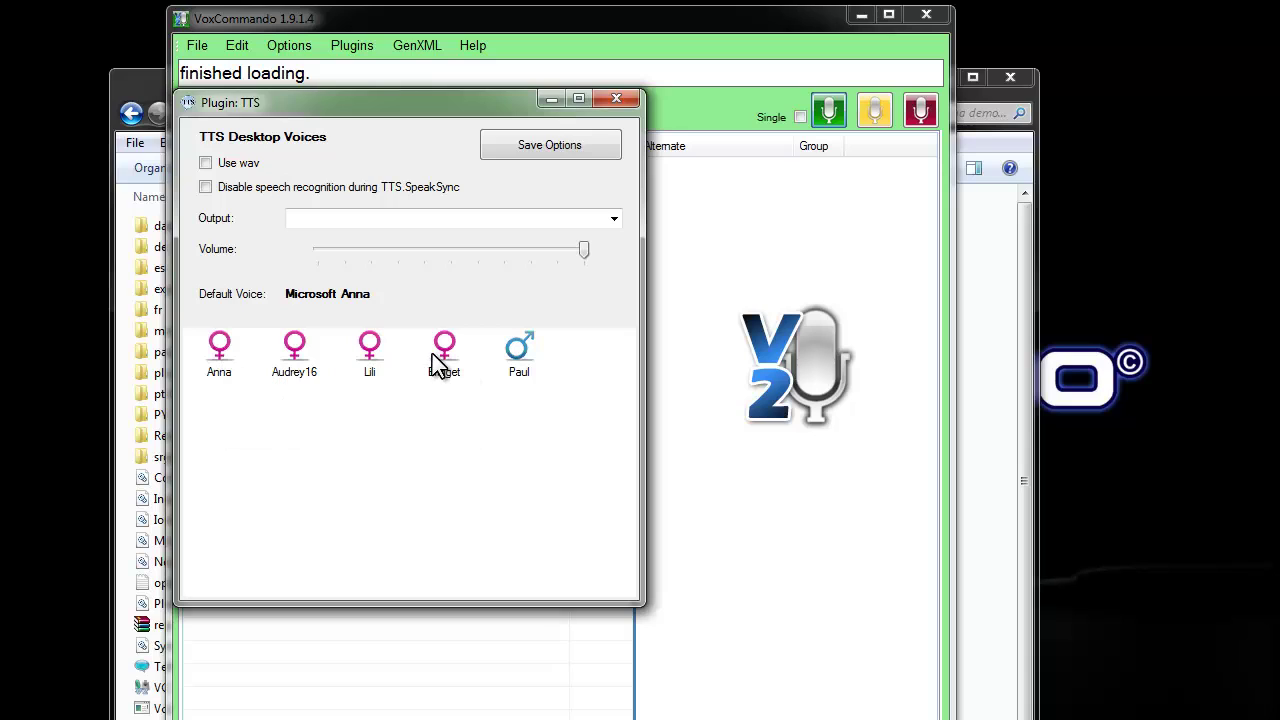
pyautogui.click(517, 352)
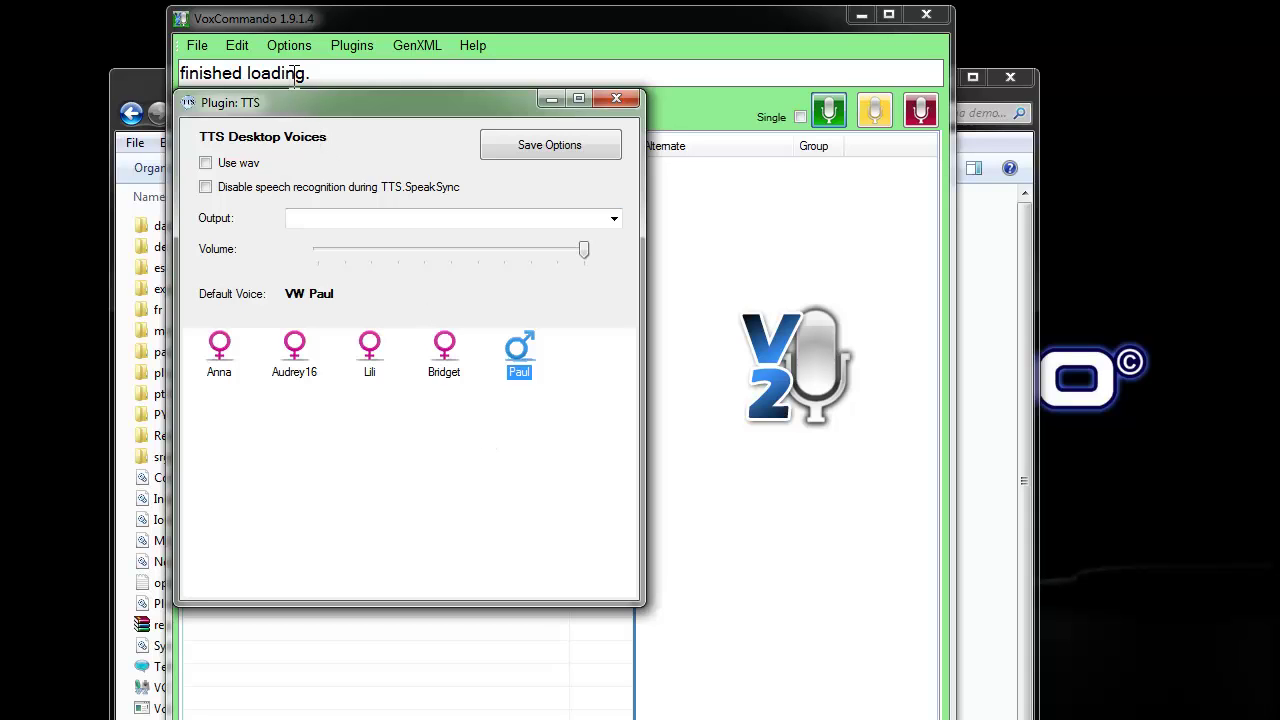
# Open the TTSMS plugin's settings and place its window beside the TTS plugin window for comparison
pyautogui.click(355, 44)
pyautogui.click(400, 126)
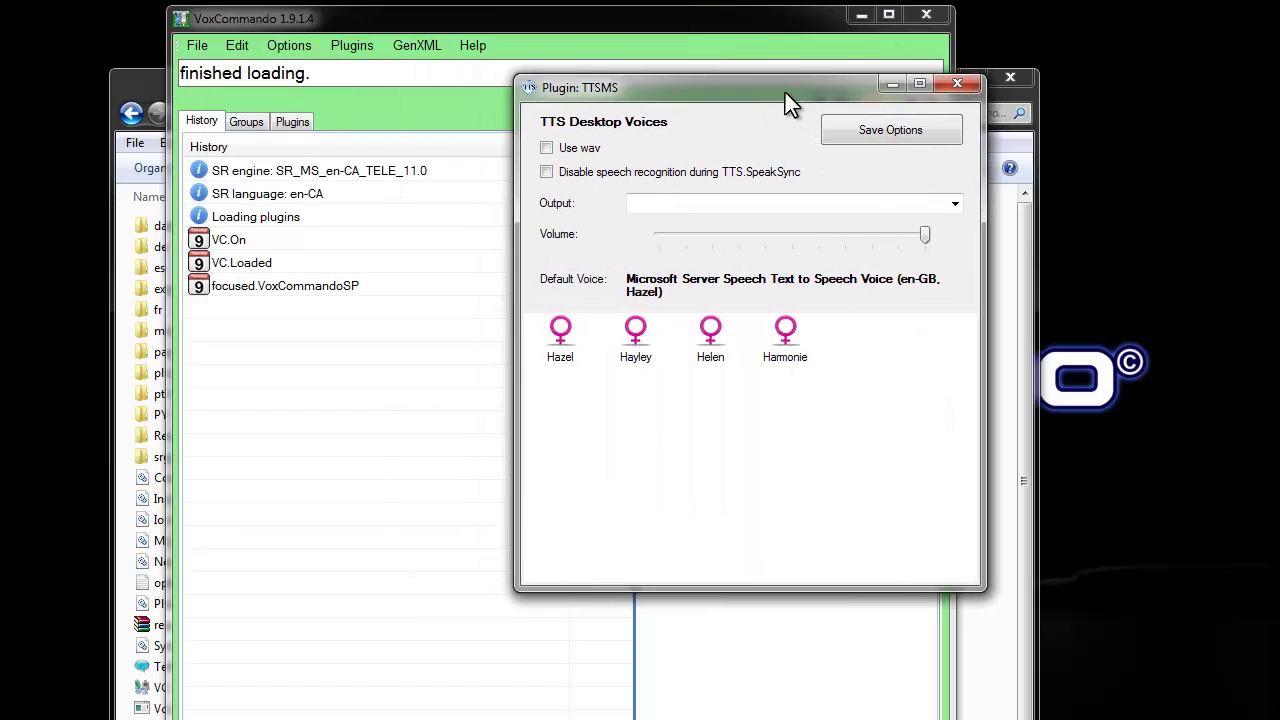
pyautogui.moveTo(785, 92); pyautogui.dragTo(803, 113)
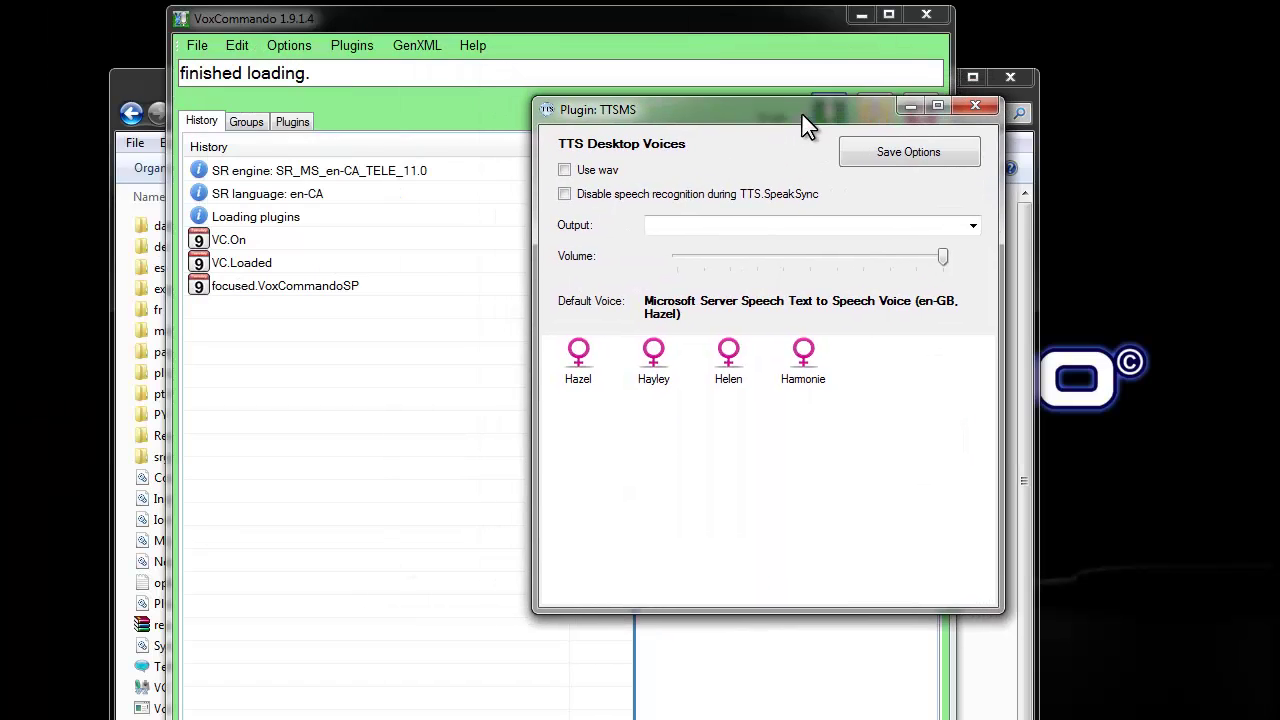
pyautogui.hotkey('alt', 'Tab')
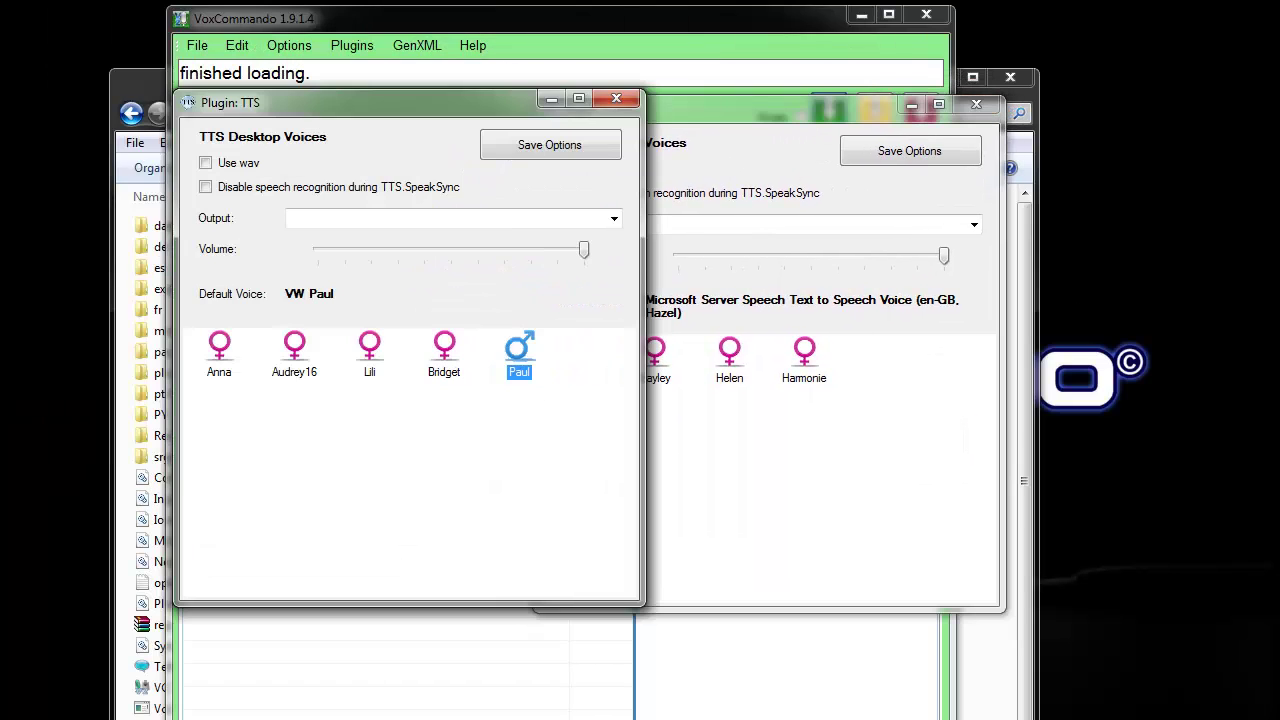
pyautogui.moveTo(728, 114); pyautogui.dragTo(804, 121)
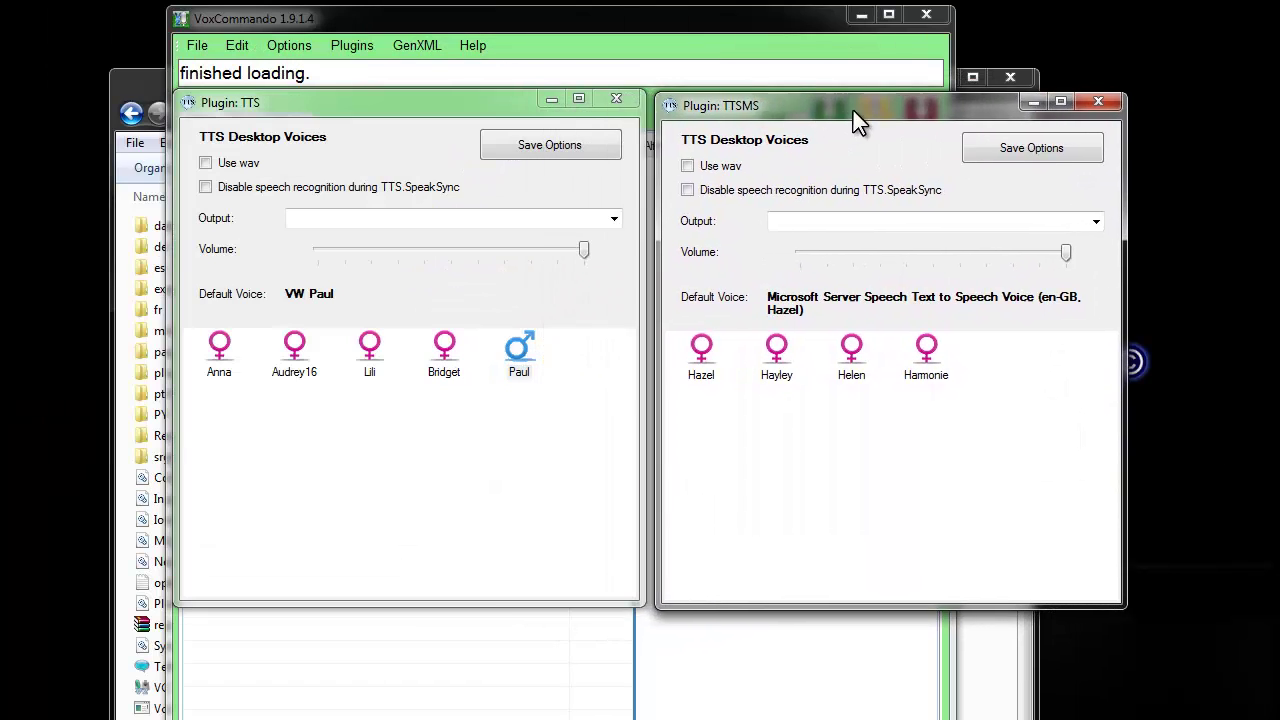
pyautogui.moveTo(853, 110); pyautogui.dragTo(843, 109)
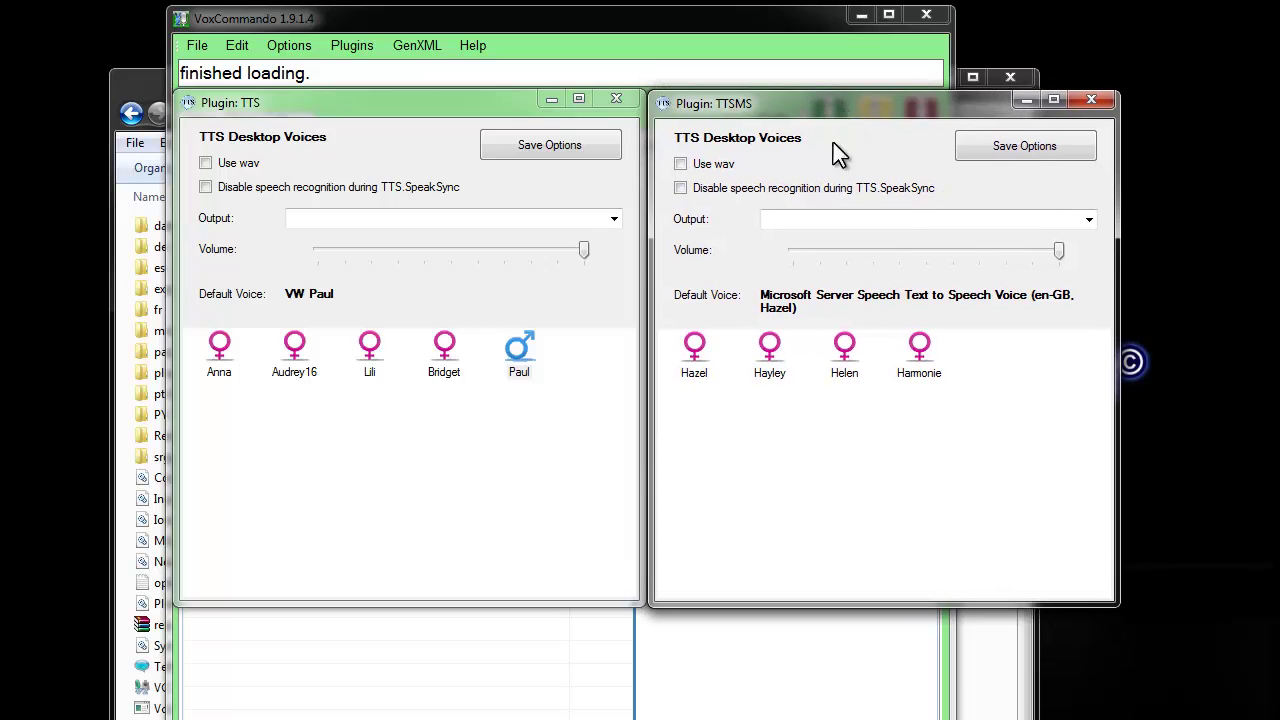
# Try the Hazel, Hayley and Helen voices in the TTSMS plugin, finishing with Harmonie as the default voice
pyautogui.click(696, 352)
pyautogui.click(771, 350)
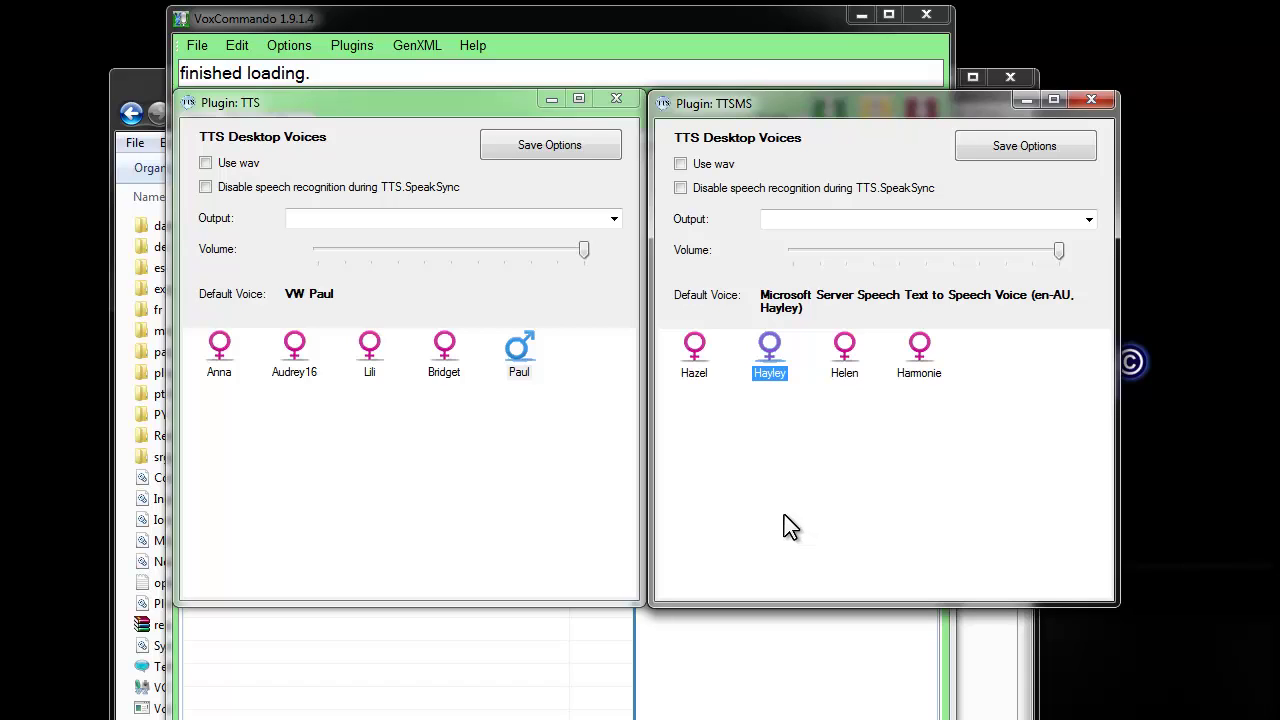
pyautogui.click(845, 352)
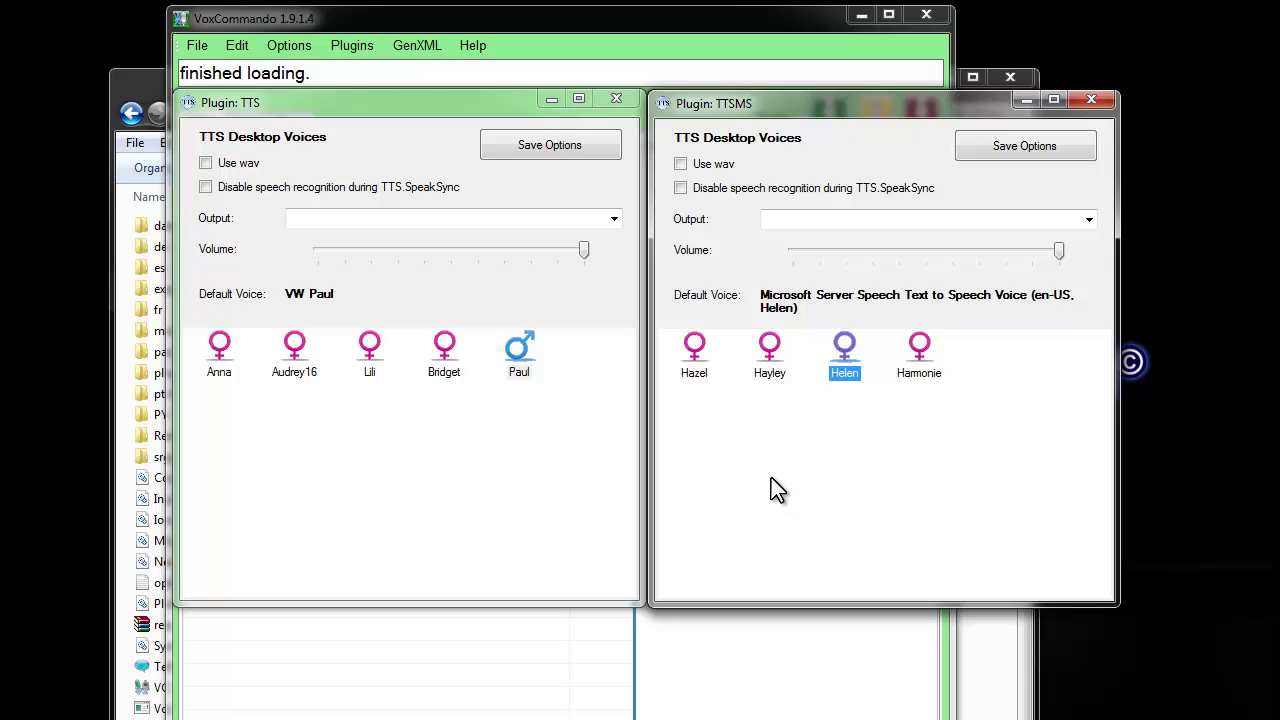
pyautogui.press('Right')
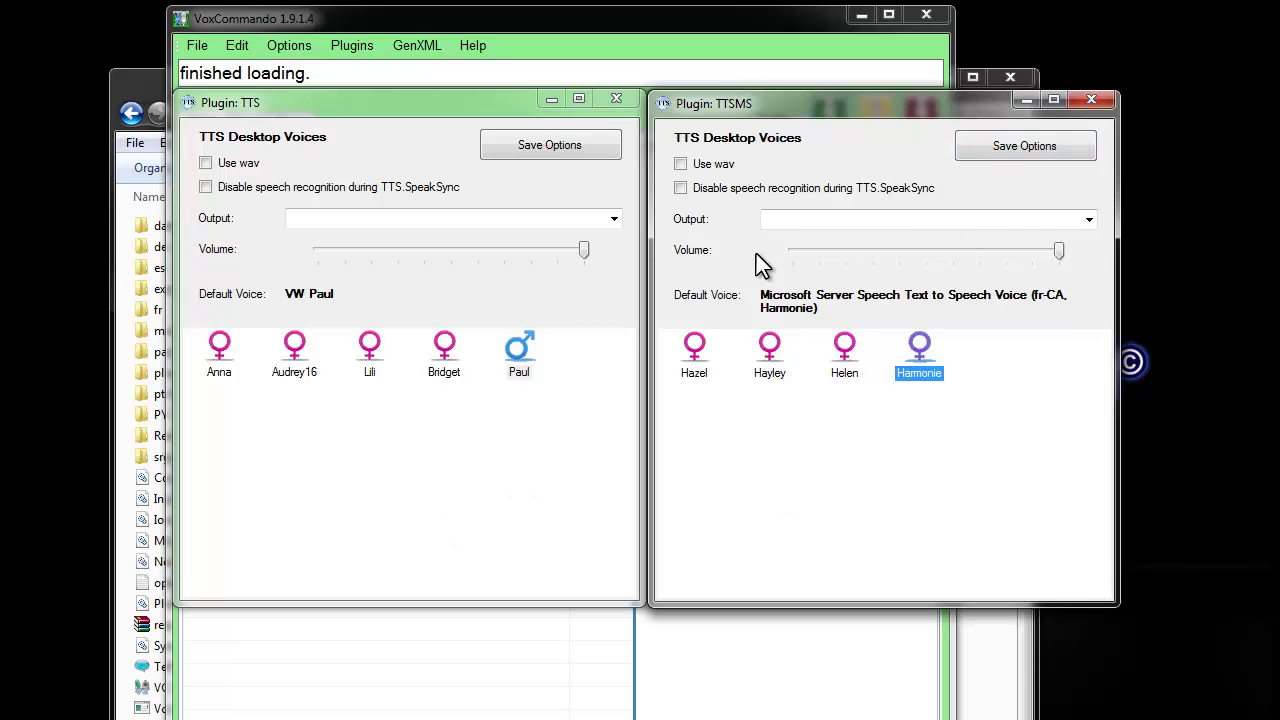
# Enable disabling speech recognition during TTS.SpeakSync in both the TTSMS and TTS plugins and close their settings windows
pyautogui.click(1088, 220)
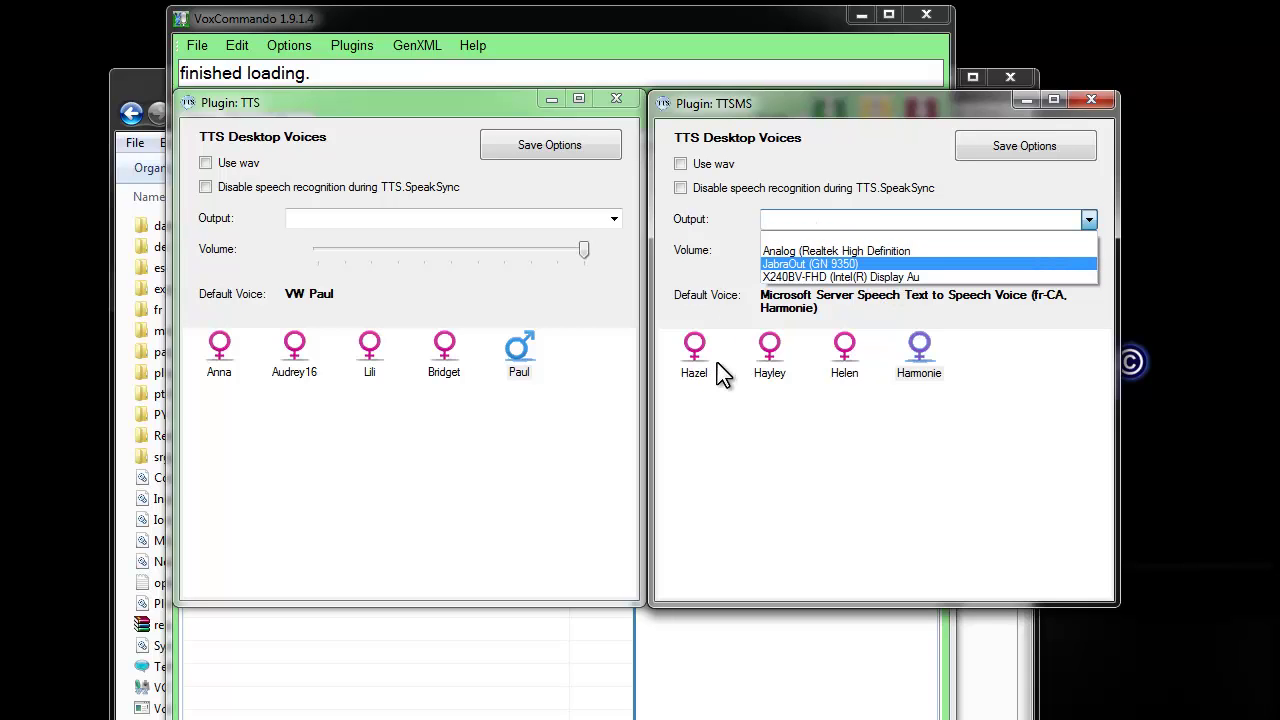
pyautogui.click(683, 192)
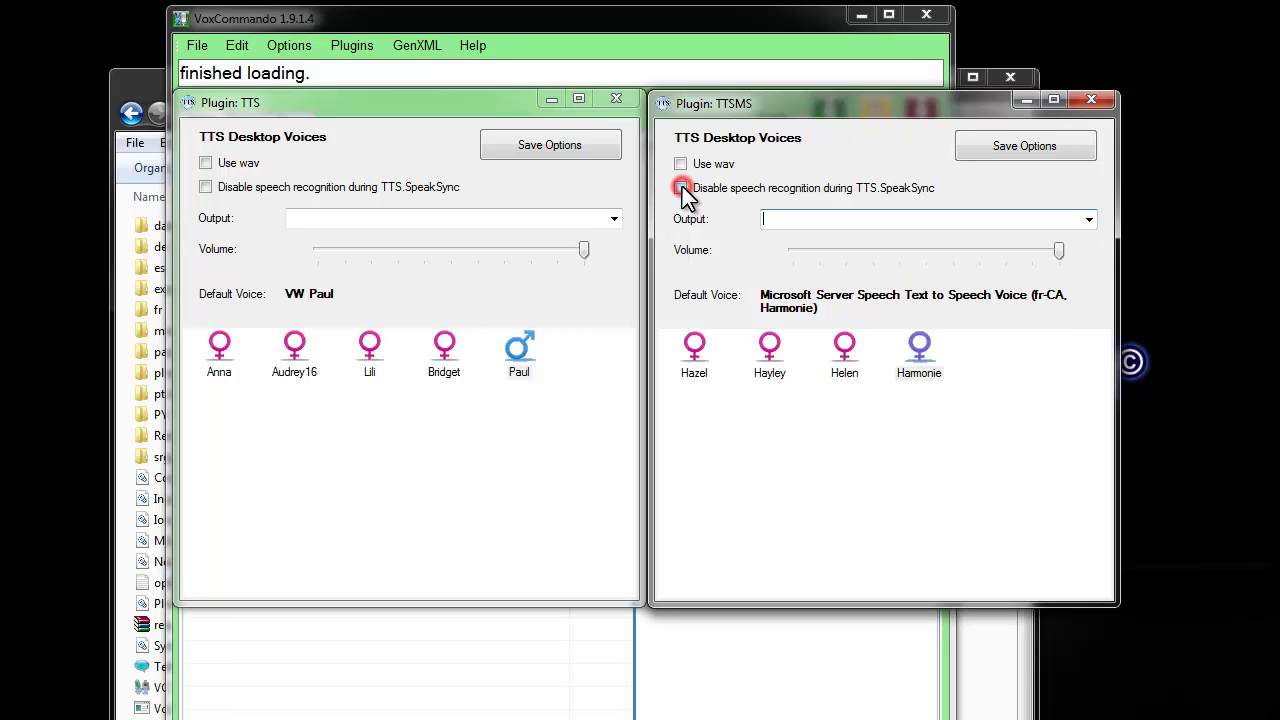
pyautogui.click(681, 189)
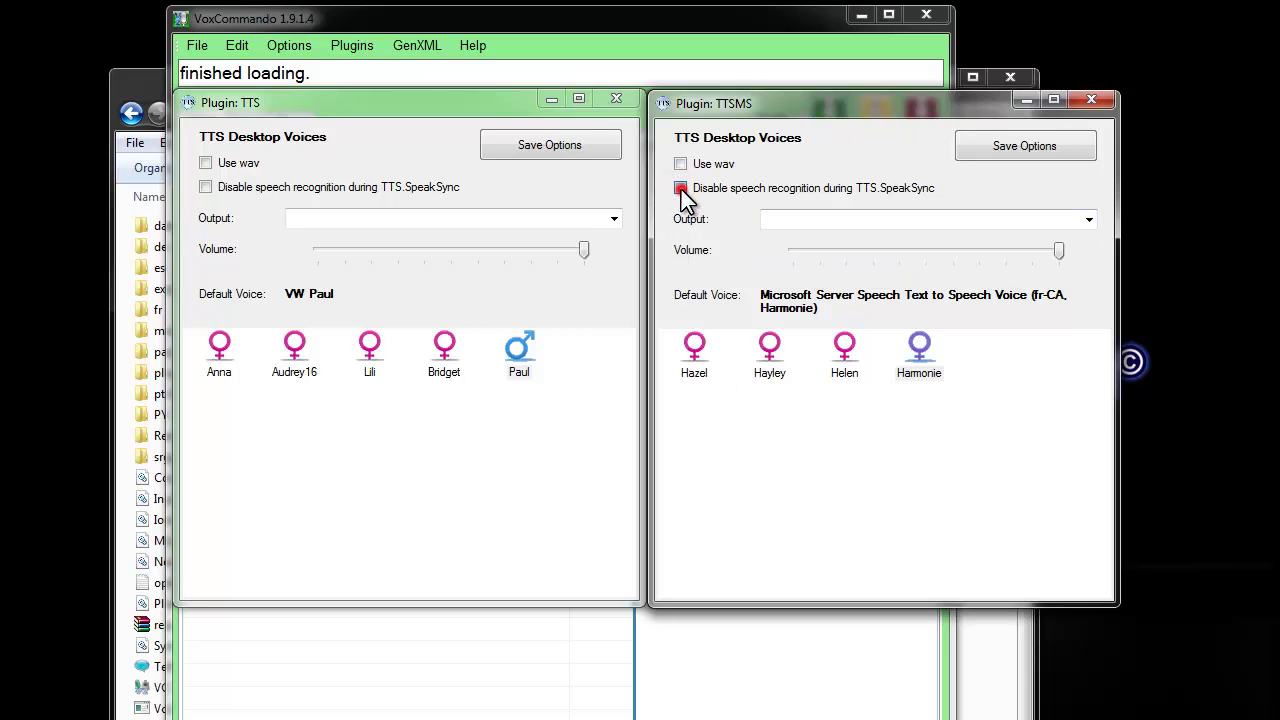
pyautogui.click(205, 187)
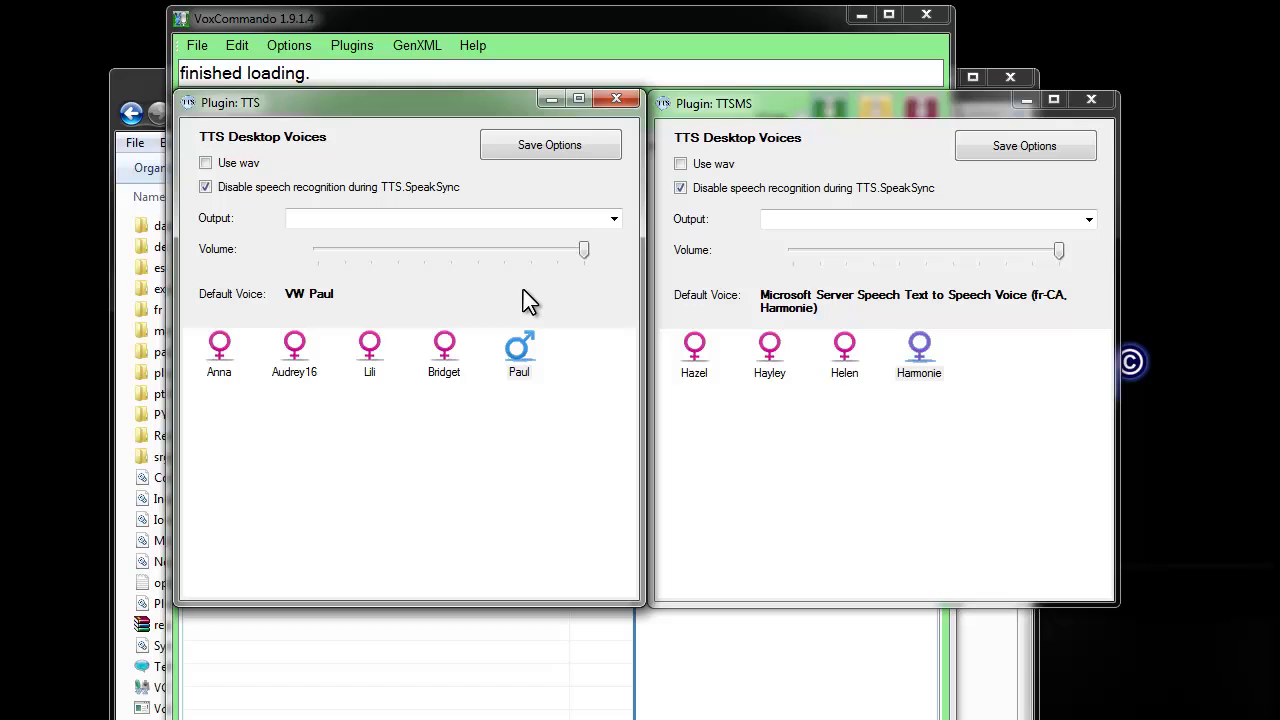
pyautogui.click(617, 100)
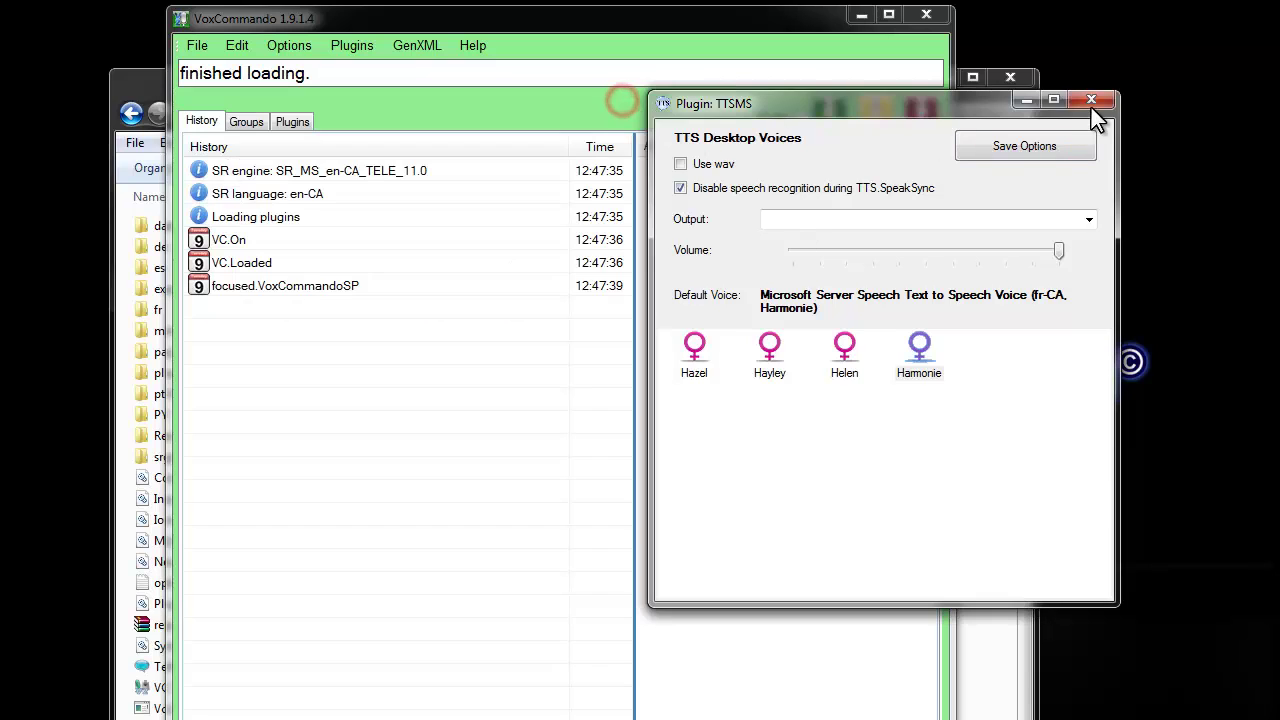
pyautogui.click(1091, 100)
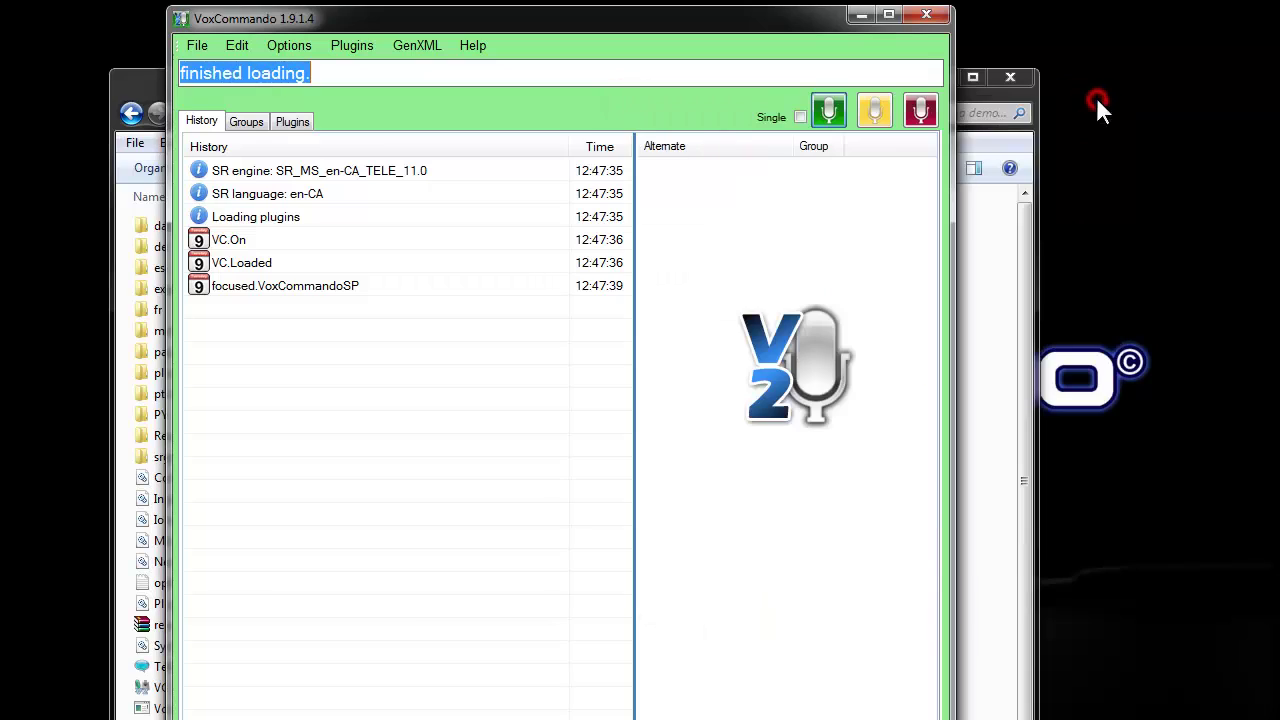
# Open the MediaMonkey plugin's settings and move its window fully into view
pyautogui.click(427, 45)
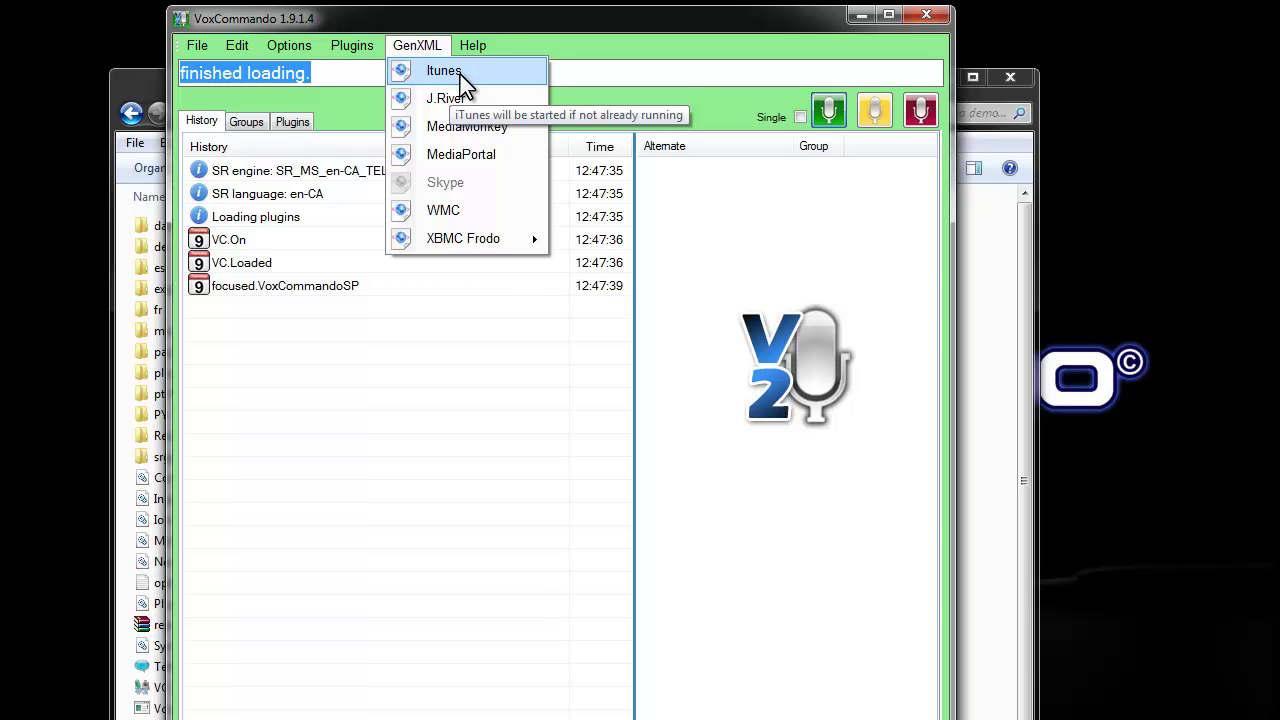
pyautogui.moveTo(352, 45)
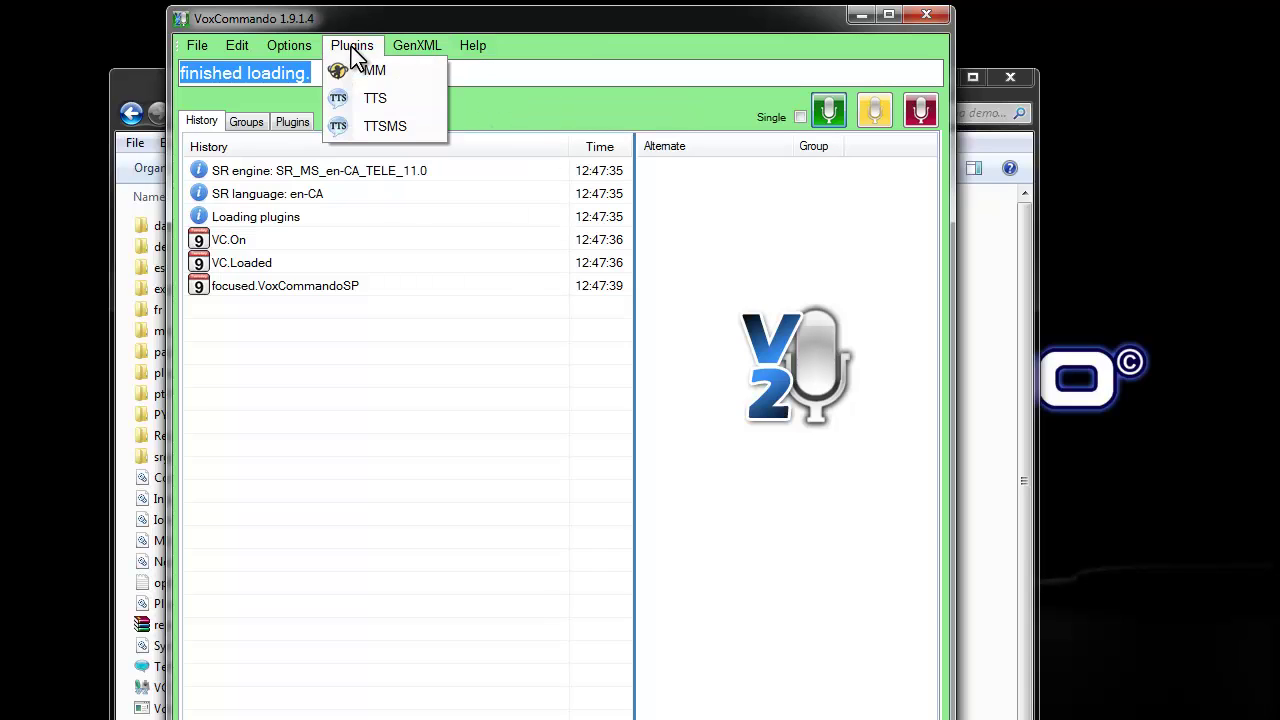
pyautogui.click(385, 72)
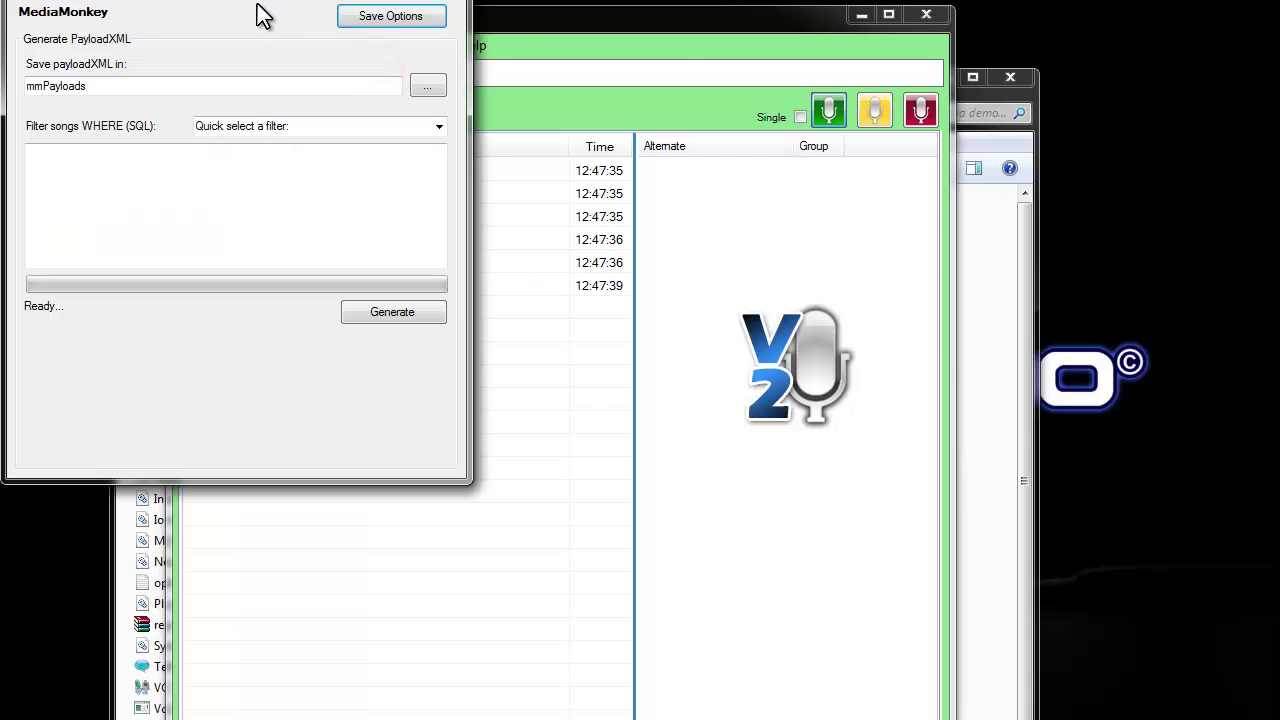
pyautogui.moveTo(257, 1); pyautogui.dragTo(493, 104)
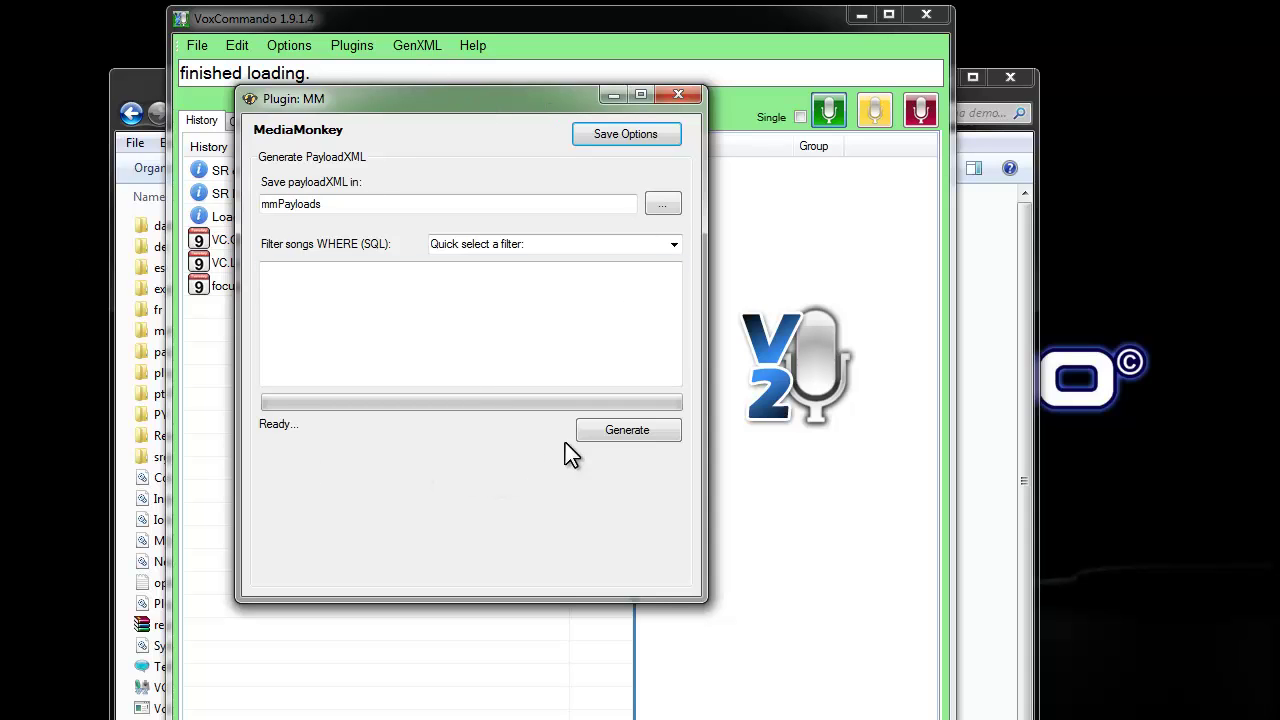
# Generate the MediaMonkey payload XML into mmPayloads from the plugin's settings window and close that window
pyautogui.click(419, 50)
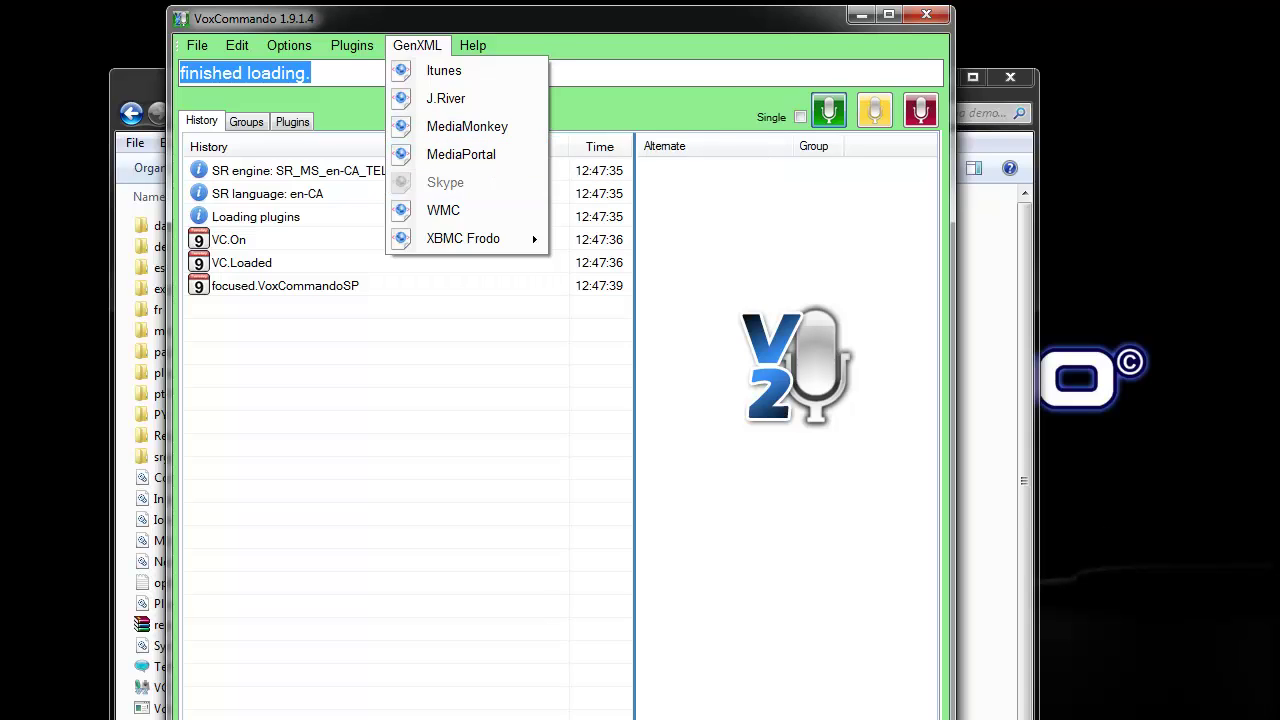
pyautogui.click(467, 126)
pyautogui.click(621, 431)
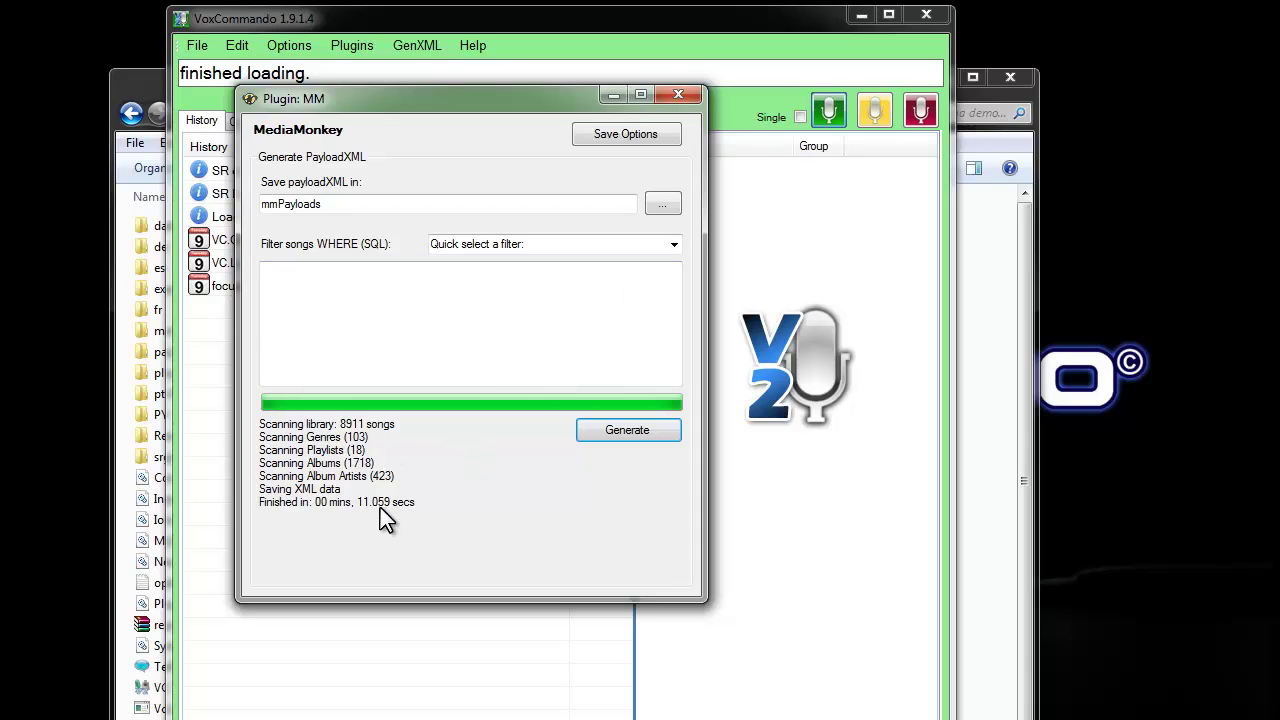
pyautogui.click(686, 92)
# Regenerate the MediaMonkey XML directly with the main window's GenXML command and dismiss the scan summary
pyautogui.click(434, 54)
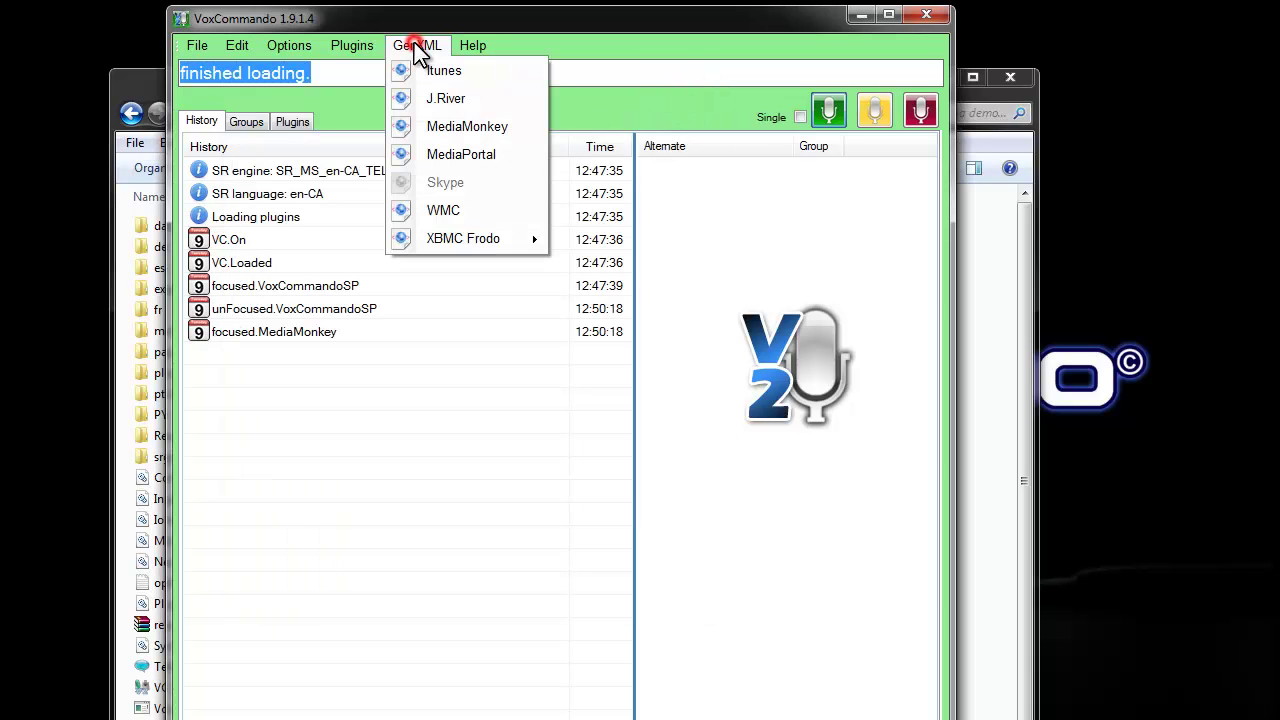
pyautogui.click(491, 127)
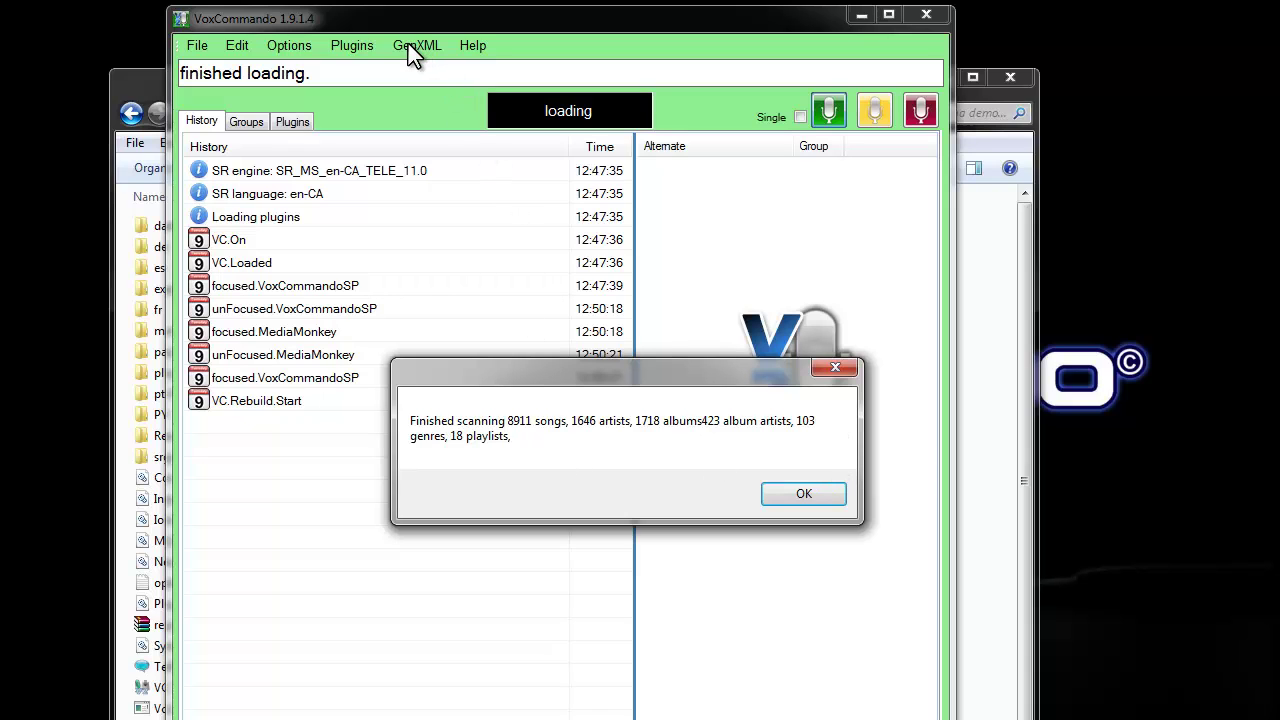
pyautogui.click(800, 496)
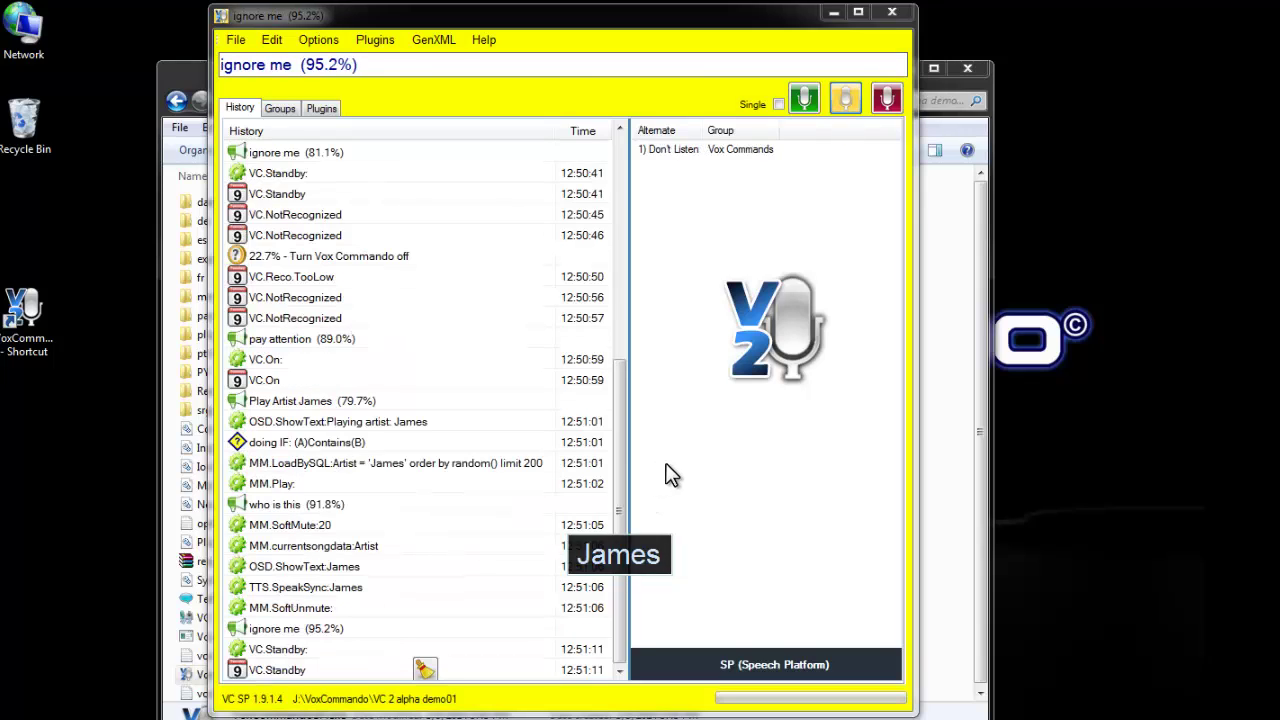
# Review the Prefix Mode settings in the general options and close the options without saving
pyautogui.click(318, 40)
pyautogui.click(360, 63)
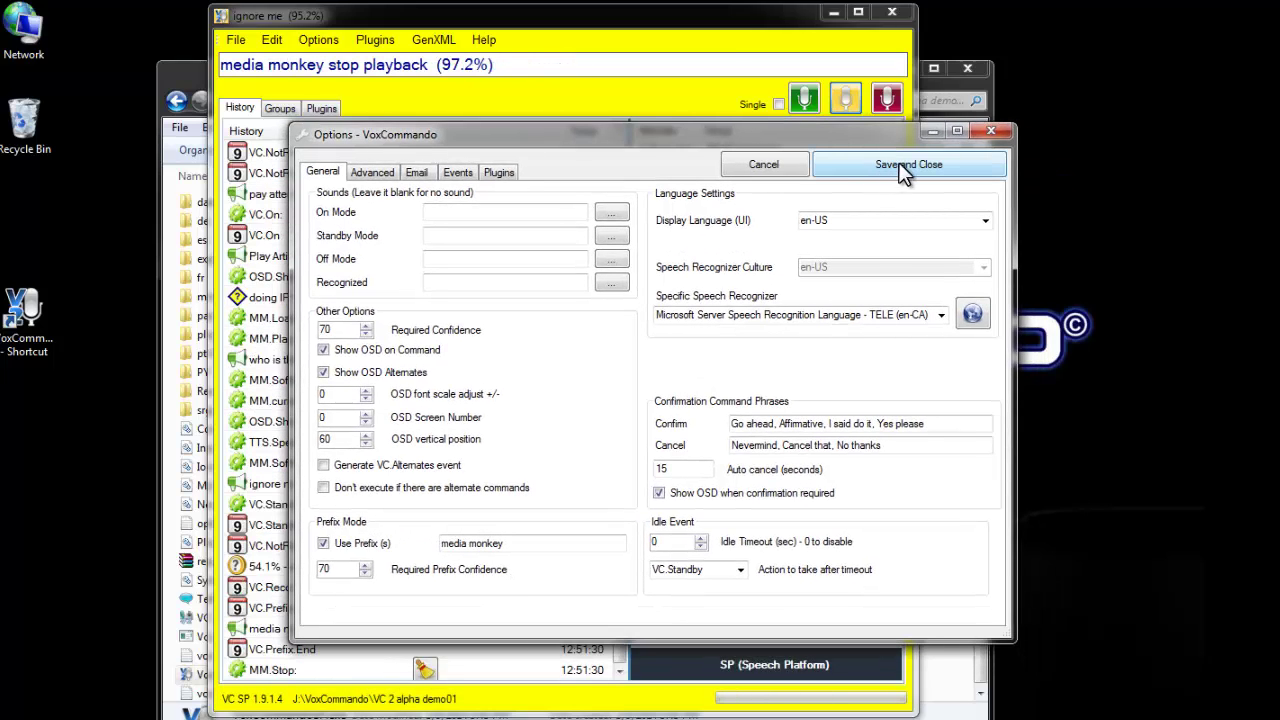
pyautogui.click(991, 131)
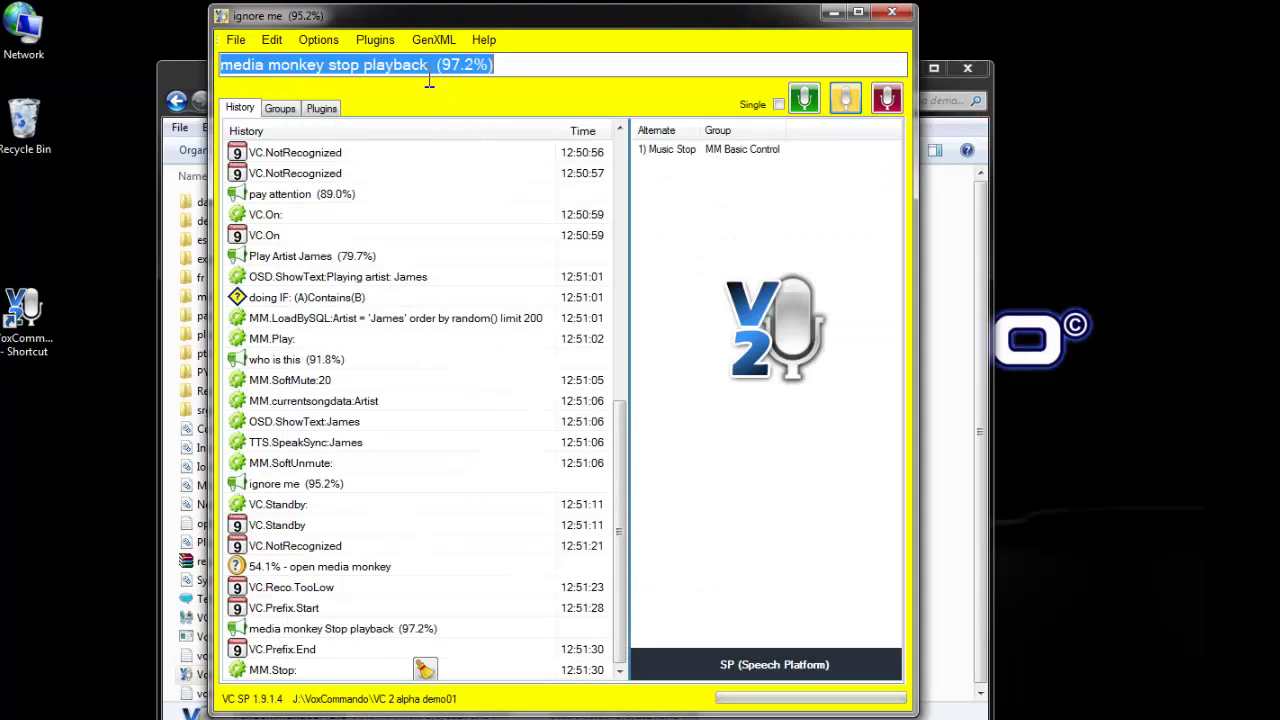
# Reopen the TTS plugin's settings and save its options with speech recognition disabled during TTS.SpeakSync
pyautogui.click(372, 39)
pyautogui.click(397, 87)
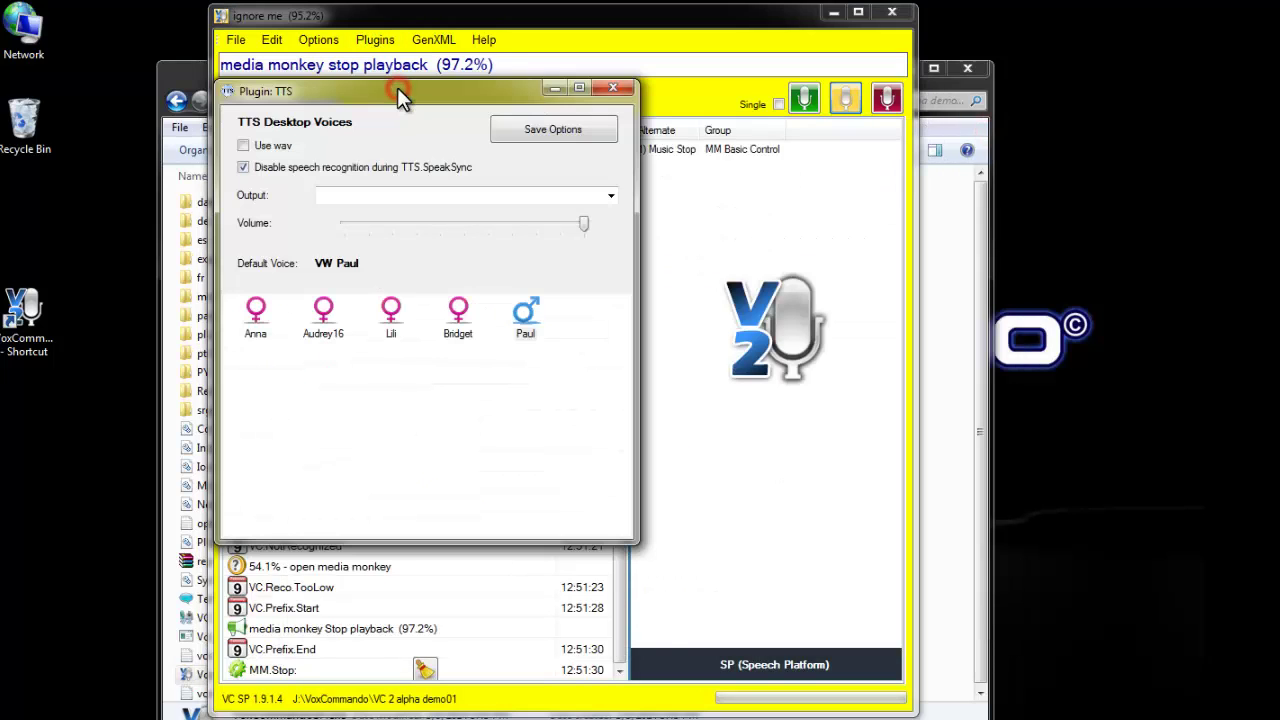
pyautogui.click(543, 126)
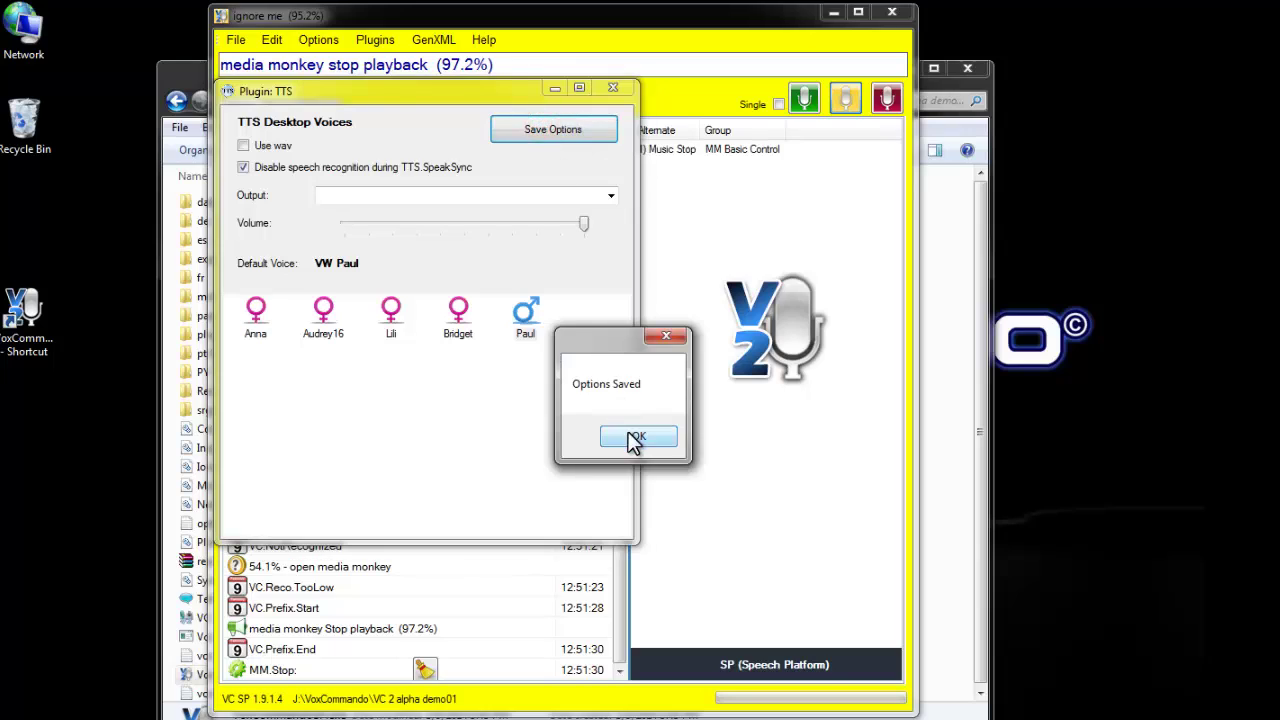
pyautogui.click(629, 433)
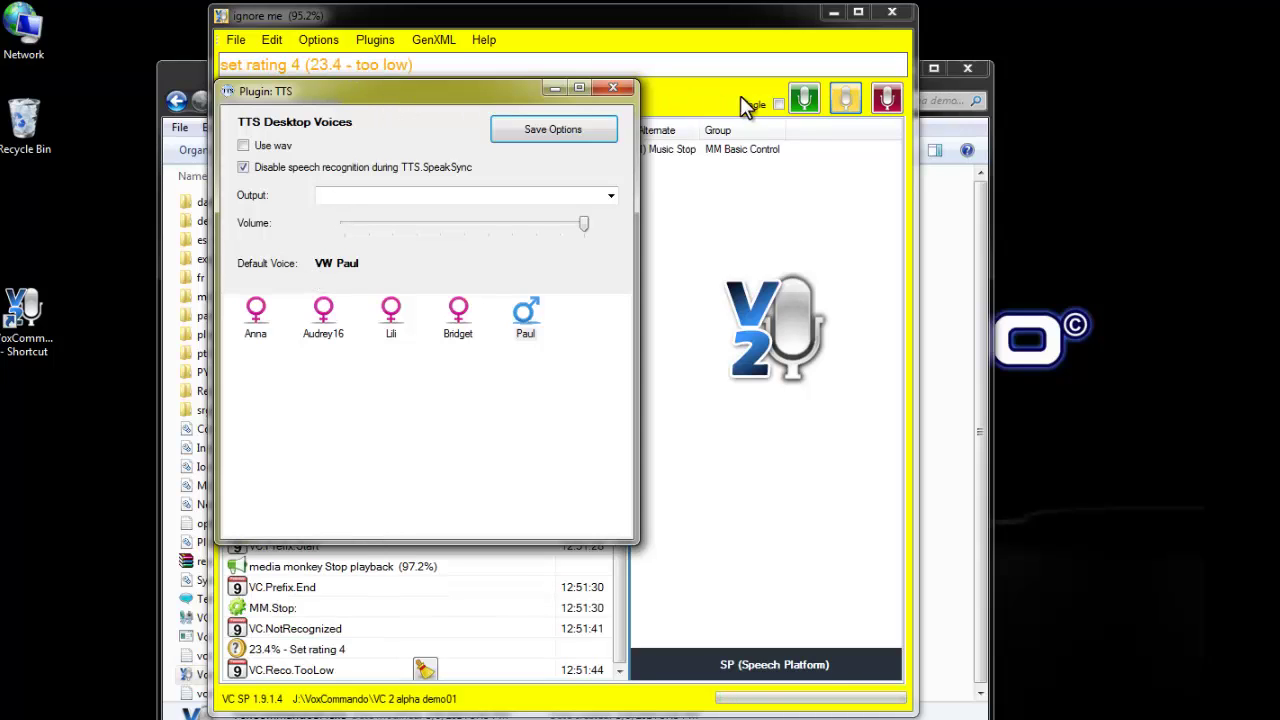
# Turn listening on to test the voice query "what song is this", turn listening off and select the plugin mute entry in the history
pyautogui.click(805, 100)
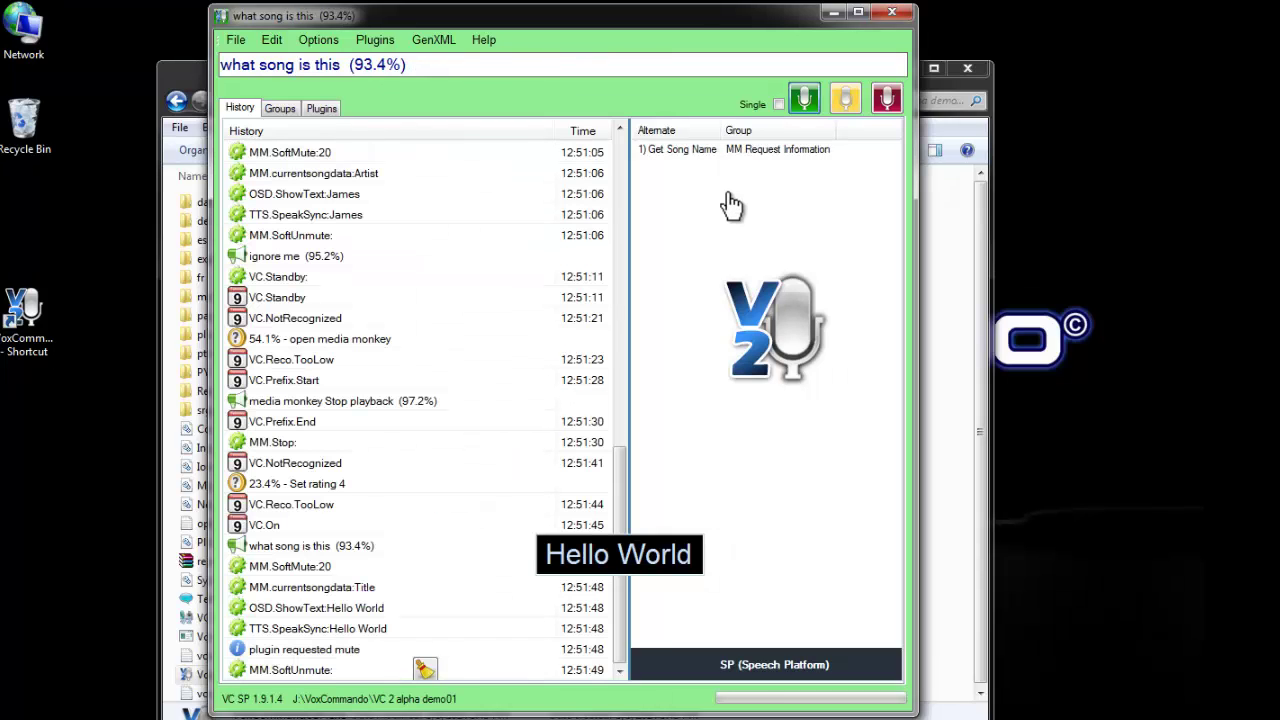
pyautogui.click(885, 100)
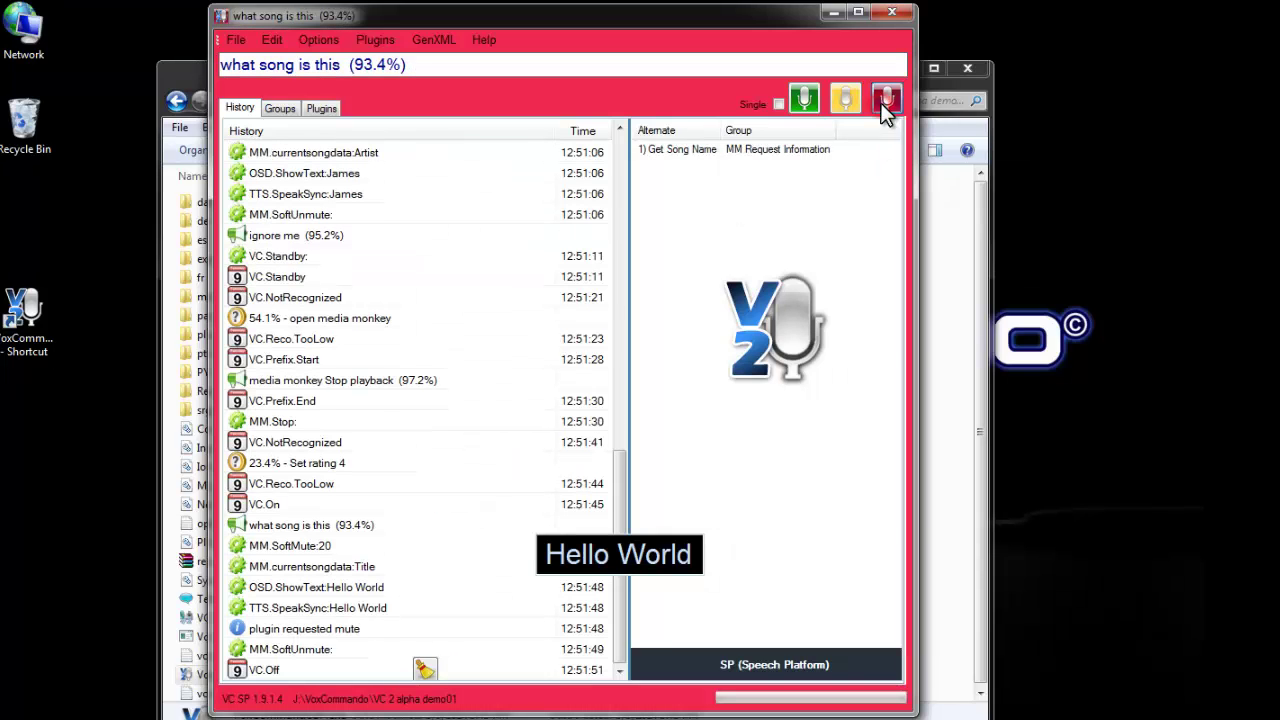
pyautogui.click(299, 625)
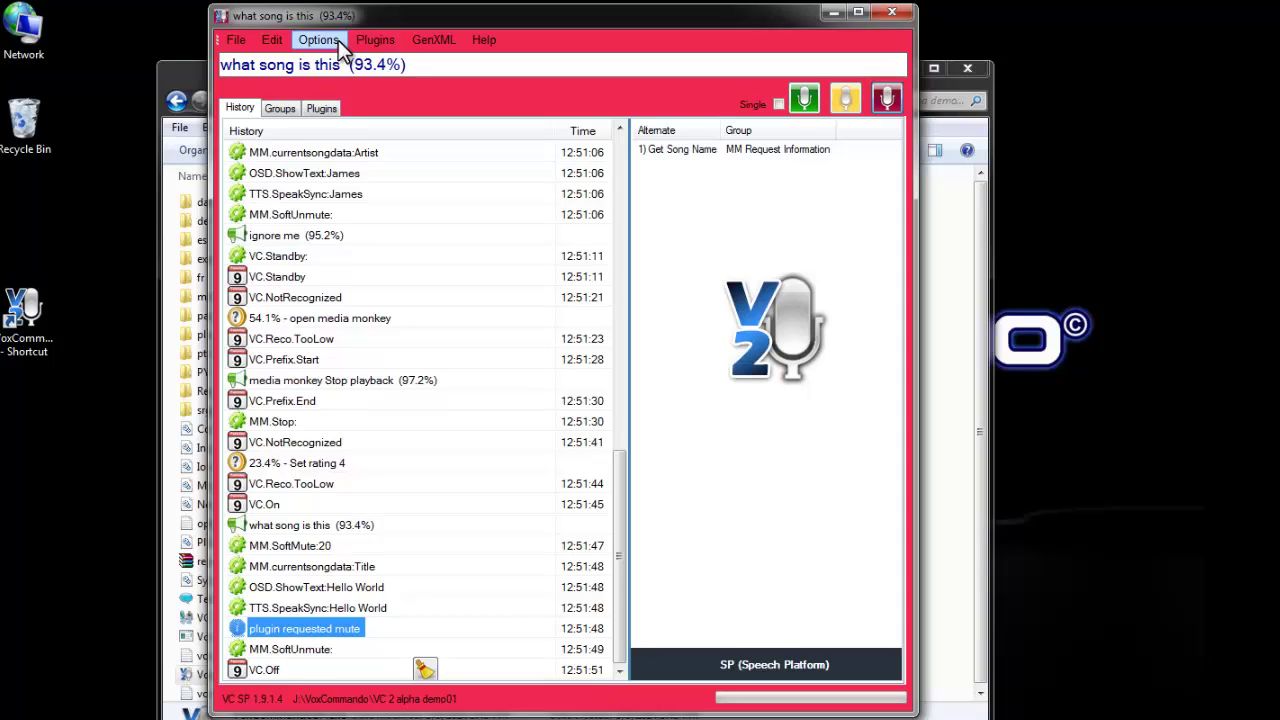
# Open the voice command editor, expand the Vox Commands group and check whether Payload Dictation can be added to the Don't Listen command
pyautogui.click(272, 45)
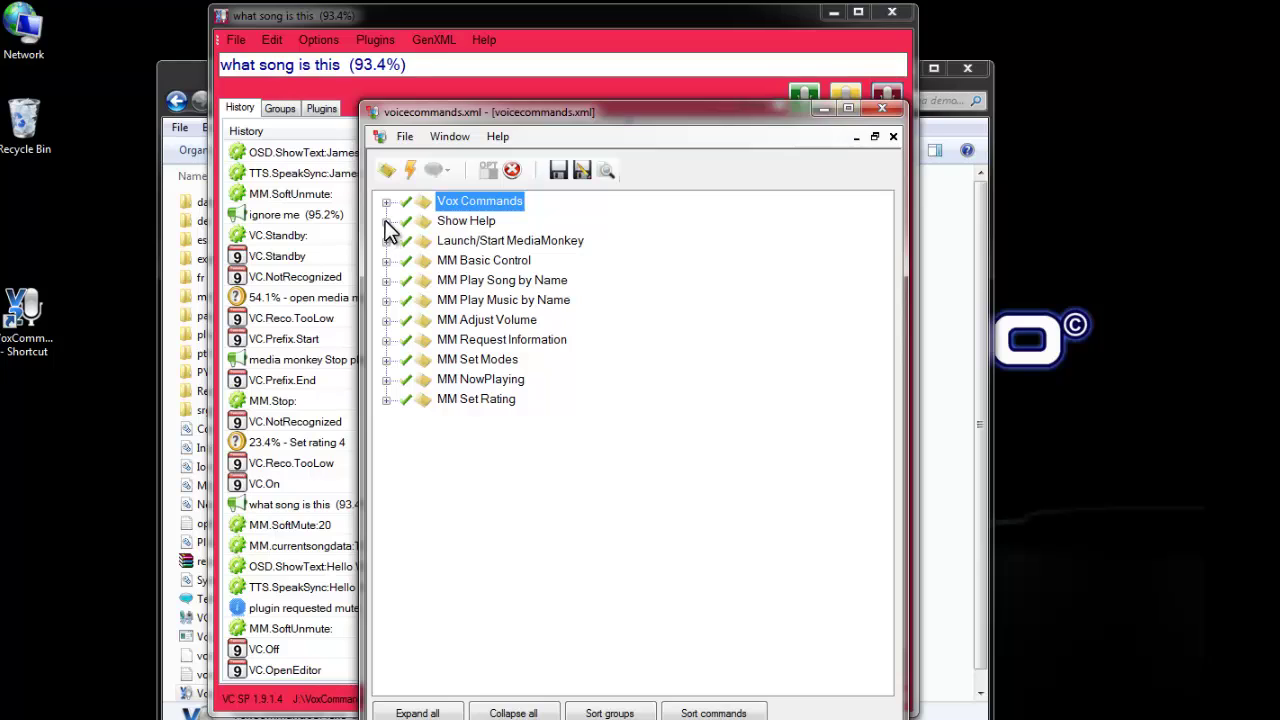
pyautogui.click(386, 202)
pyautogui.doubleClick(458, 222)
pyautogui.click(447, 171)
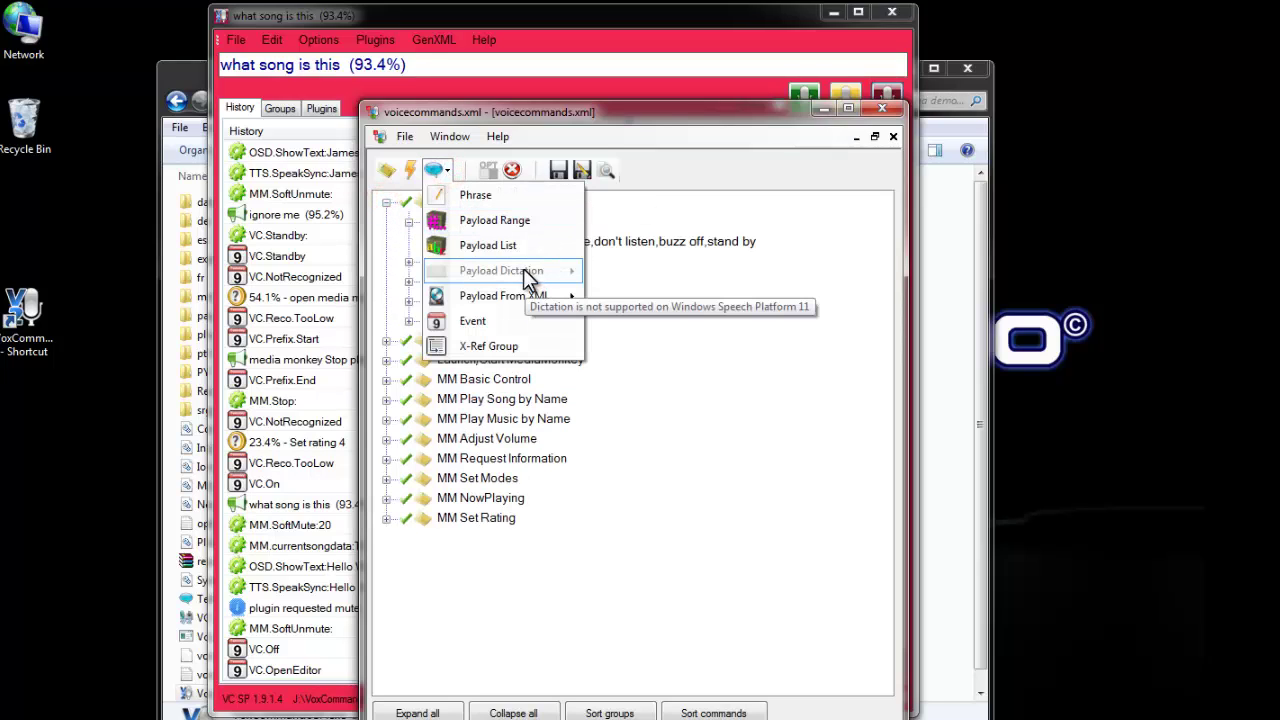
pyautogui.click(518, 273)
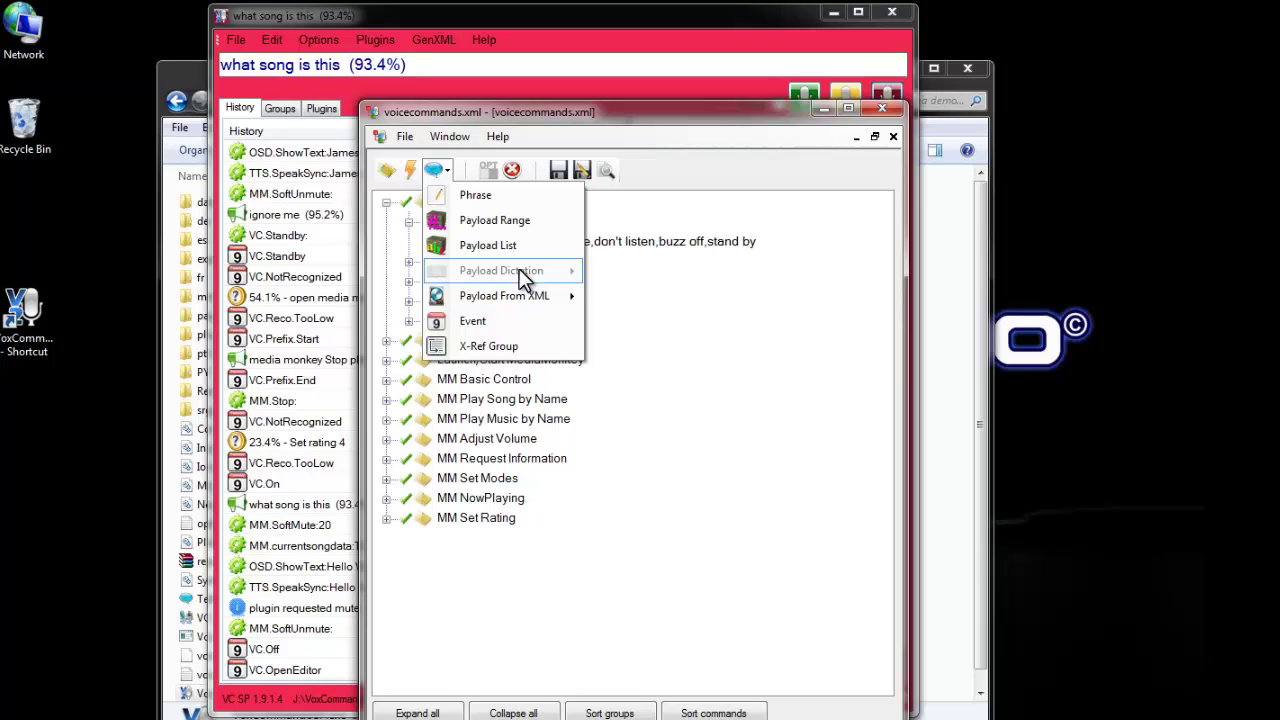
pyautogui.click(880, 109)
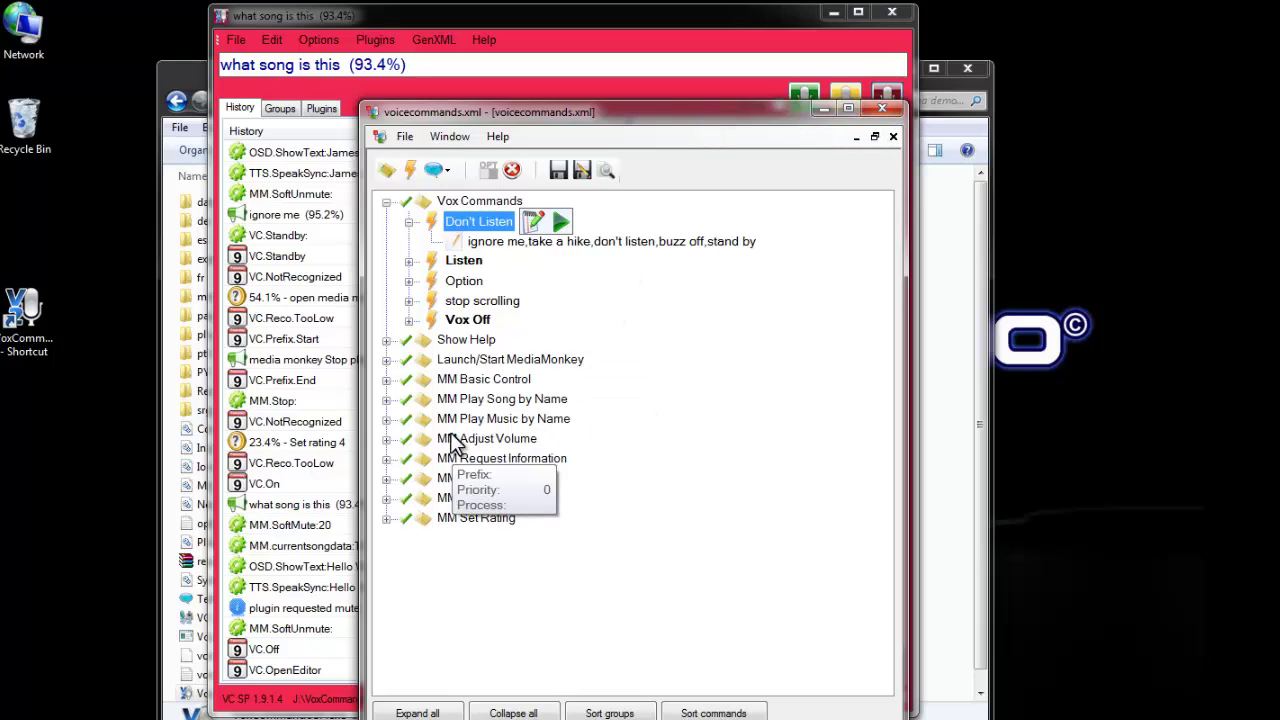
# Expand the MM Adjust Volume group and its Set Volume command to examine the phrase and payload list
pyautogui.click(386, 440)
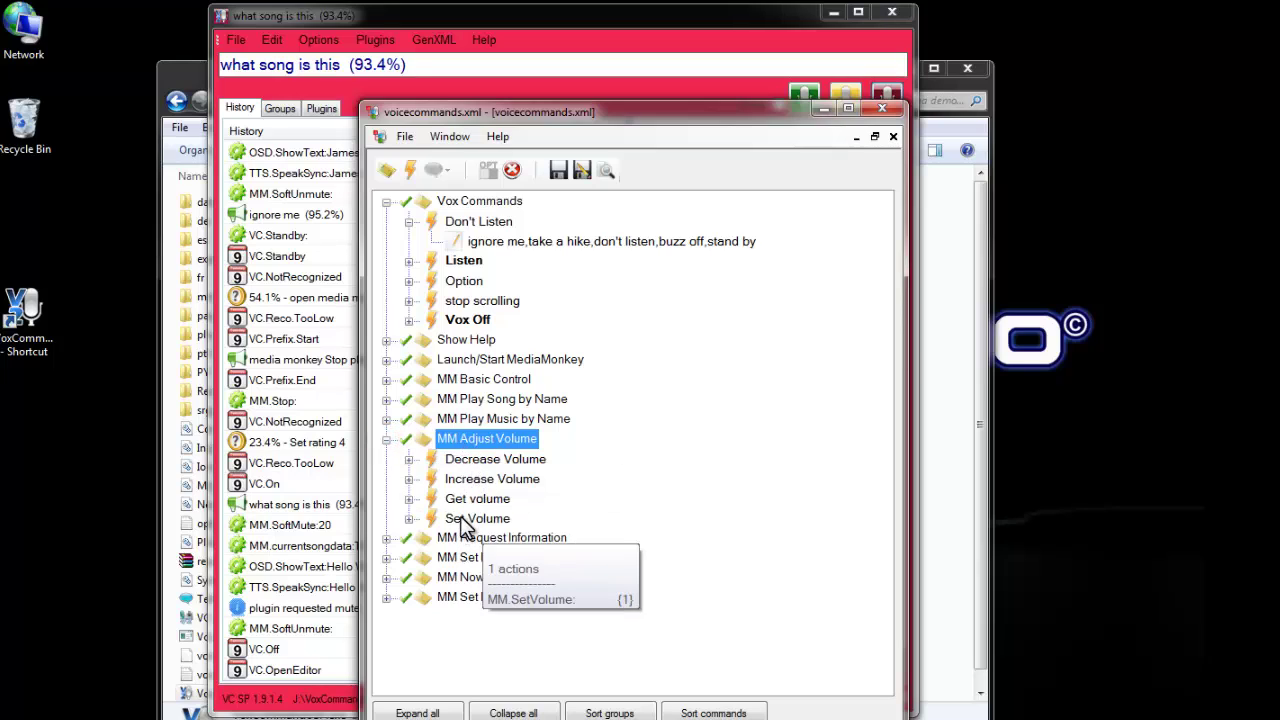
pyautogui.click(468, 518)
pyautogui.click(409, 519)
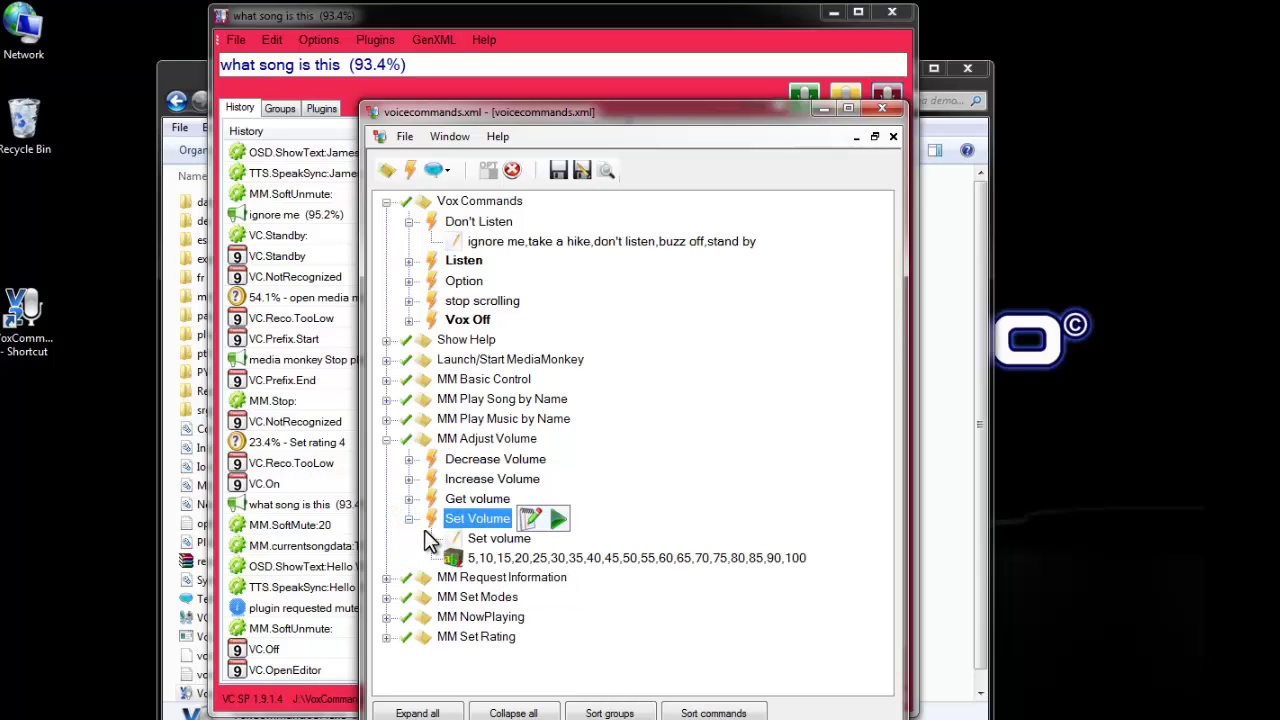
# Test the "set volume" voice command with 50 and 60, turn listening off, move the main window aside and select the Set volume 50 history entry
pyautogui.click(805, 91)
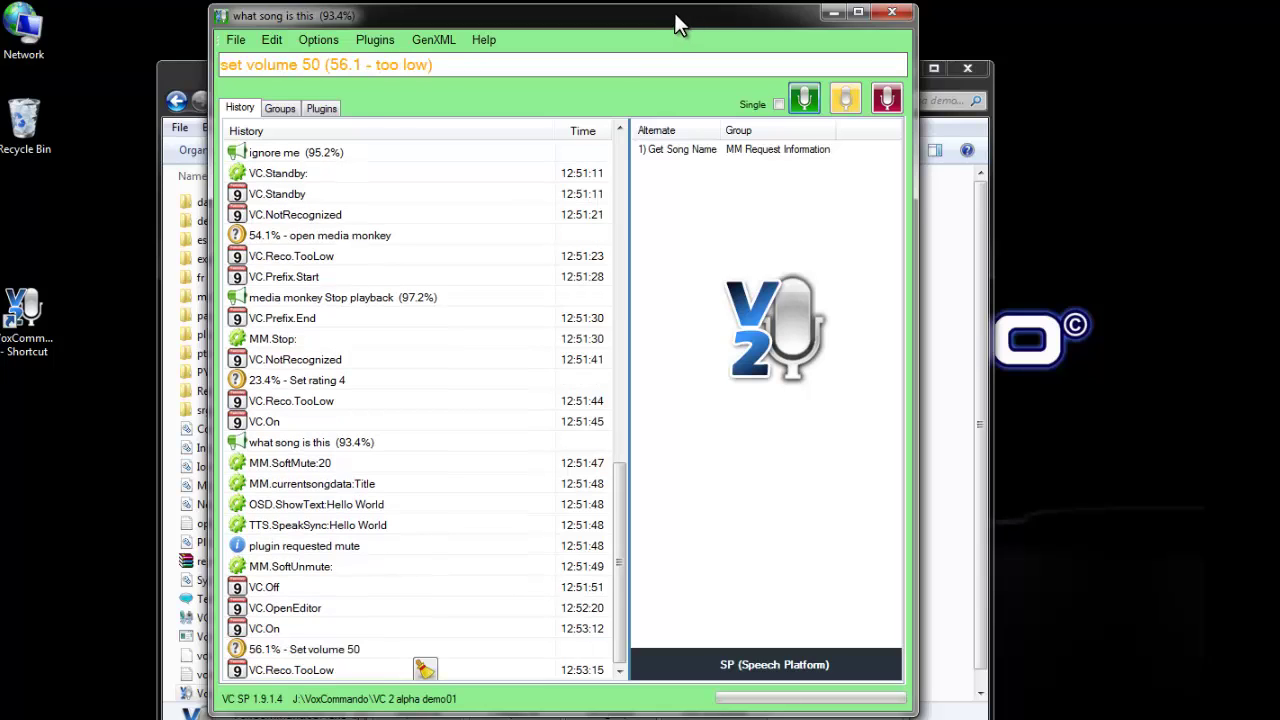
pyautogui.click(886, 100)
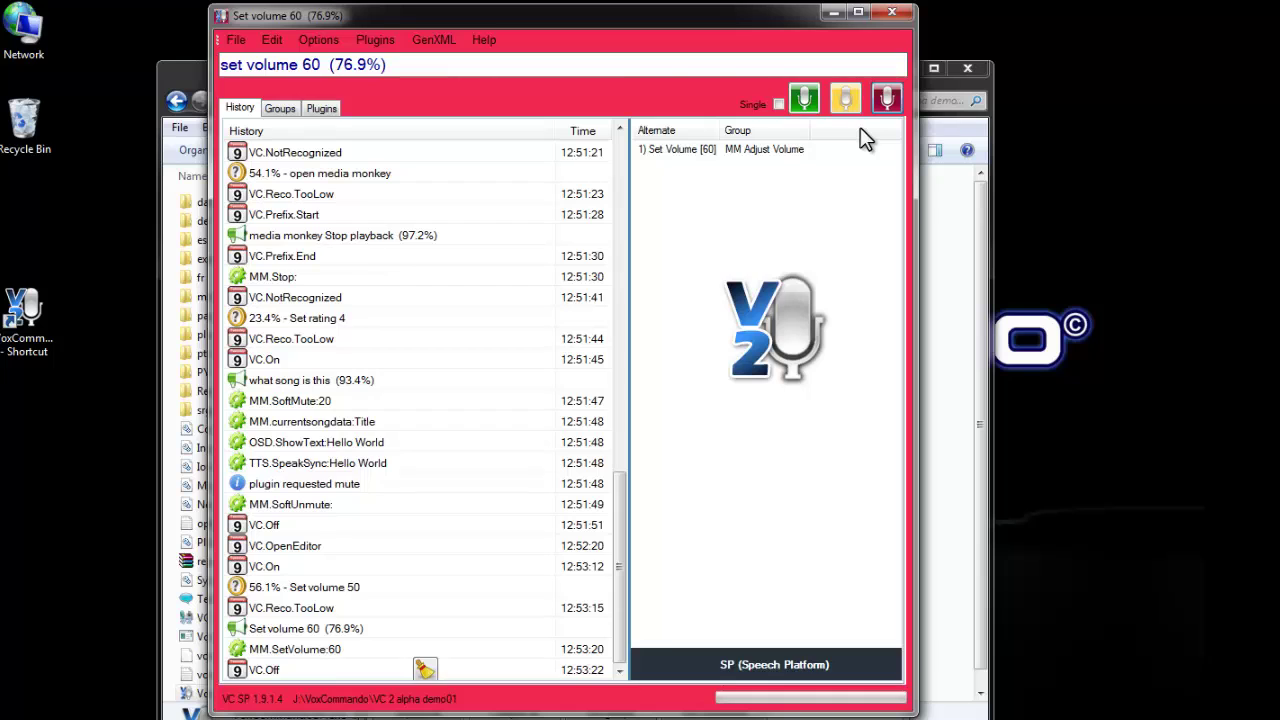
pyautogui.moveTo(546, 12); pyautogui.dragTo(828, 8)
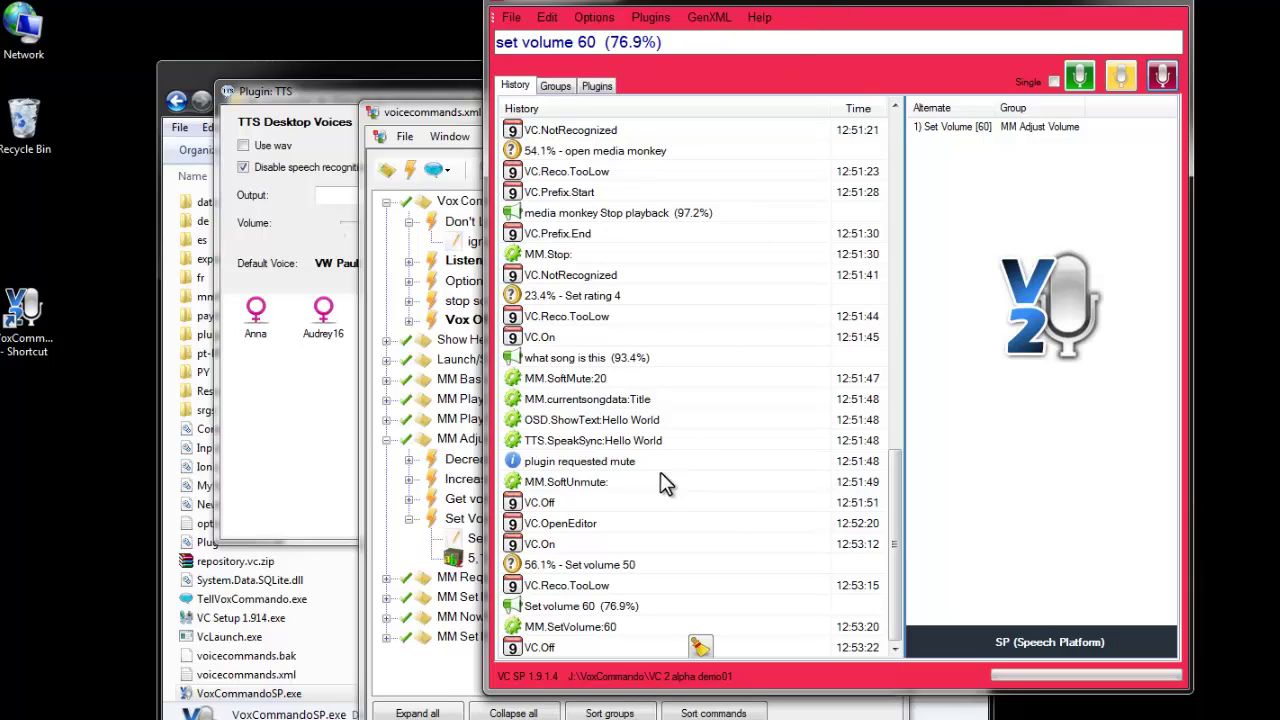
pyautogui.click(530, 567)
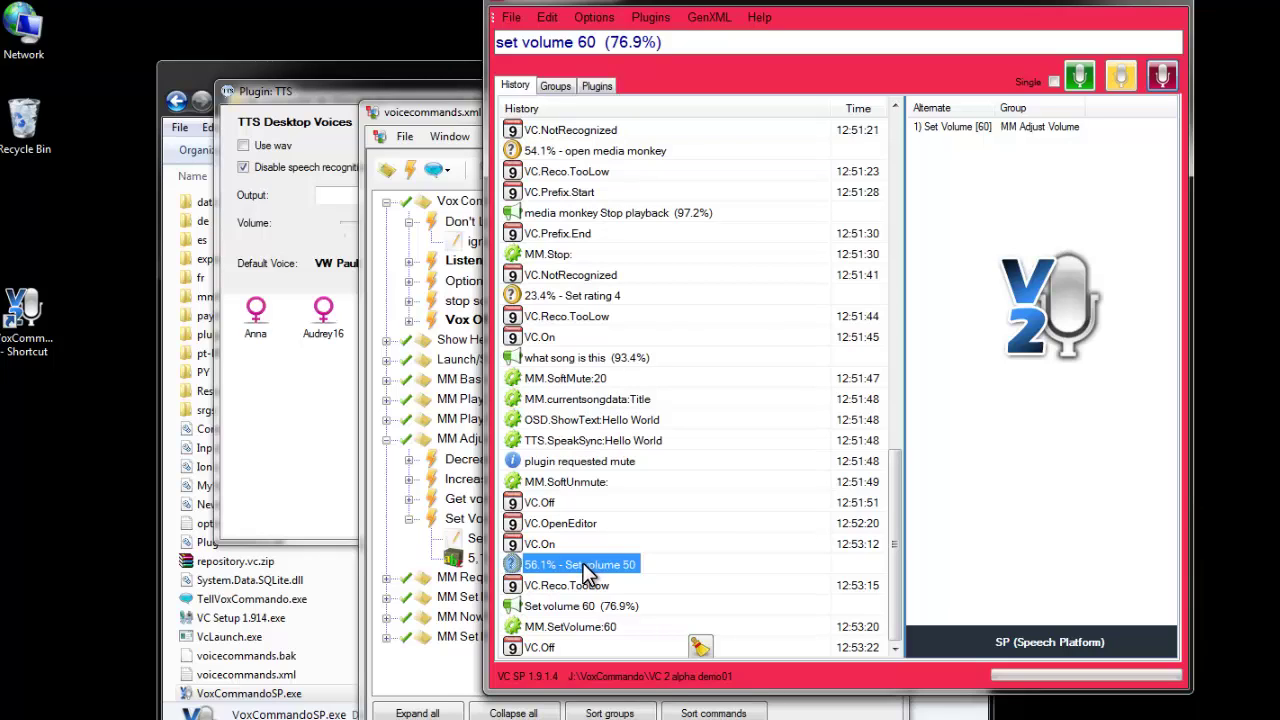
# Open the Set Volume command in the Logical Command Builder, try a required confidence of 40 and cancel the edit
pyautogui.click(466, 519)
pyautogui.doubleClick(466, 519)
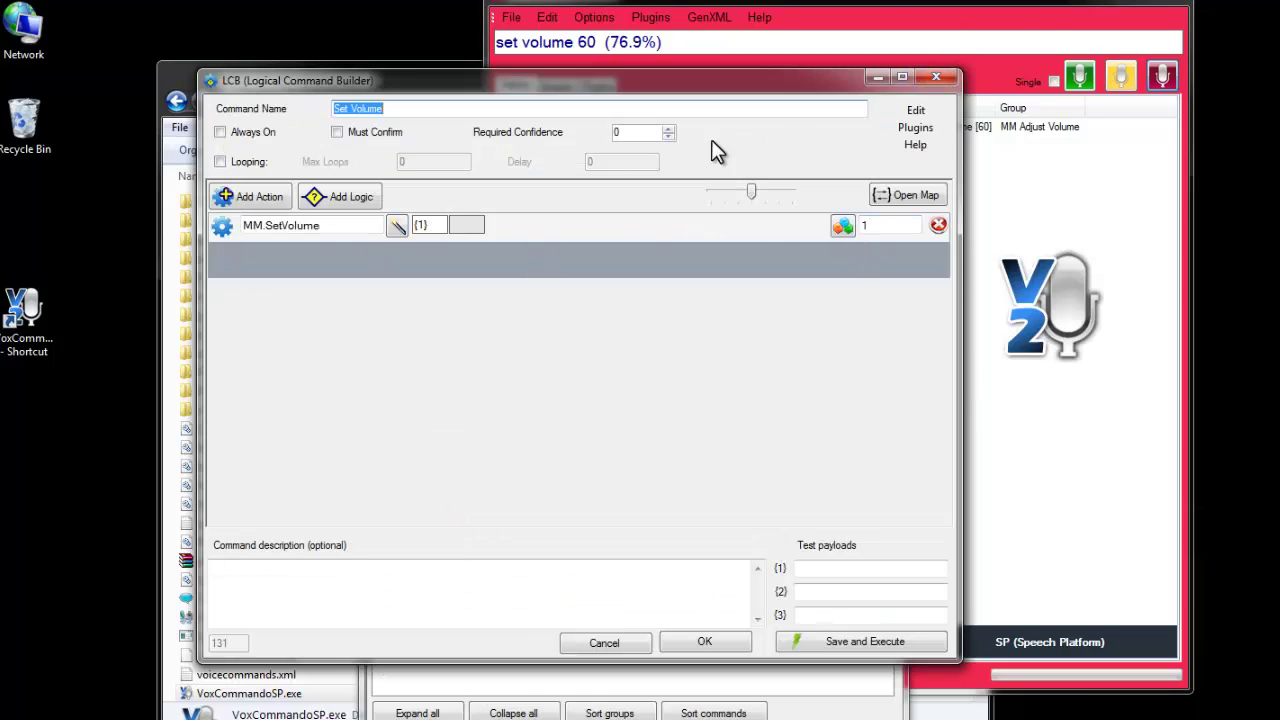
pyautogui.click(643, 133)
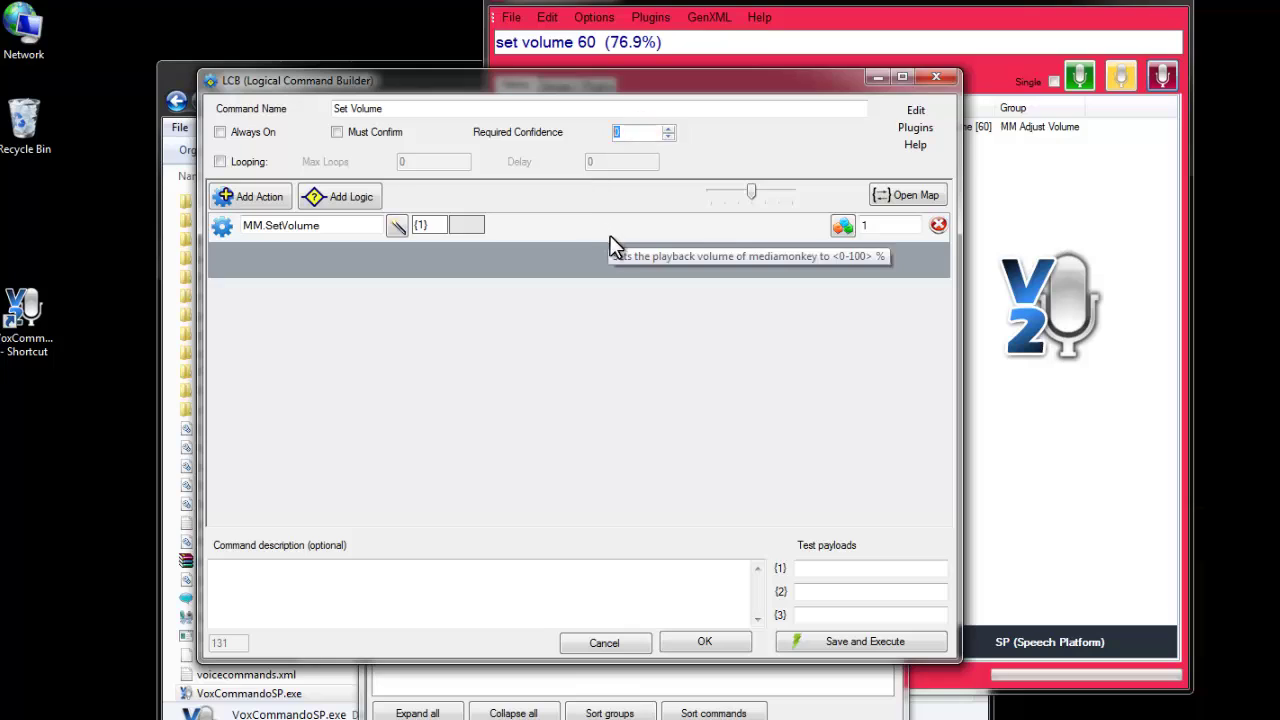
pyautogui.press('BackSpace')
pyautogui.write('40')
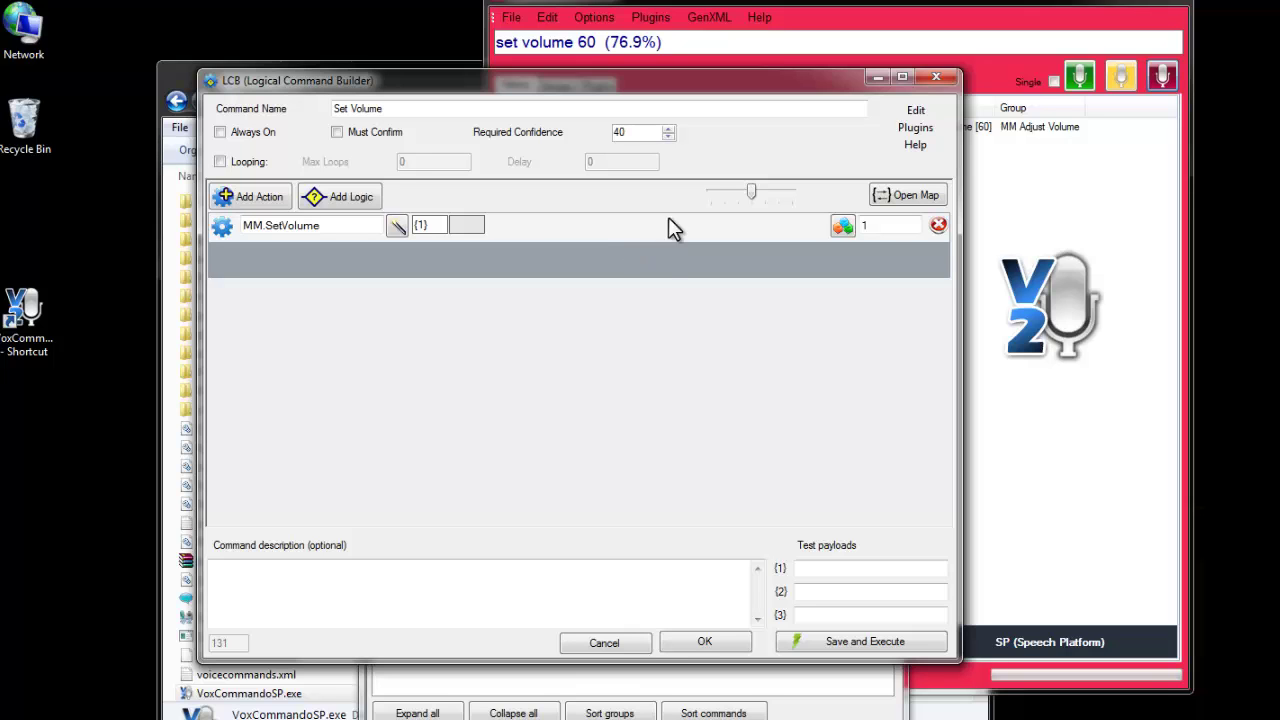
pyautogui.click(630, 643)
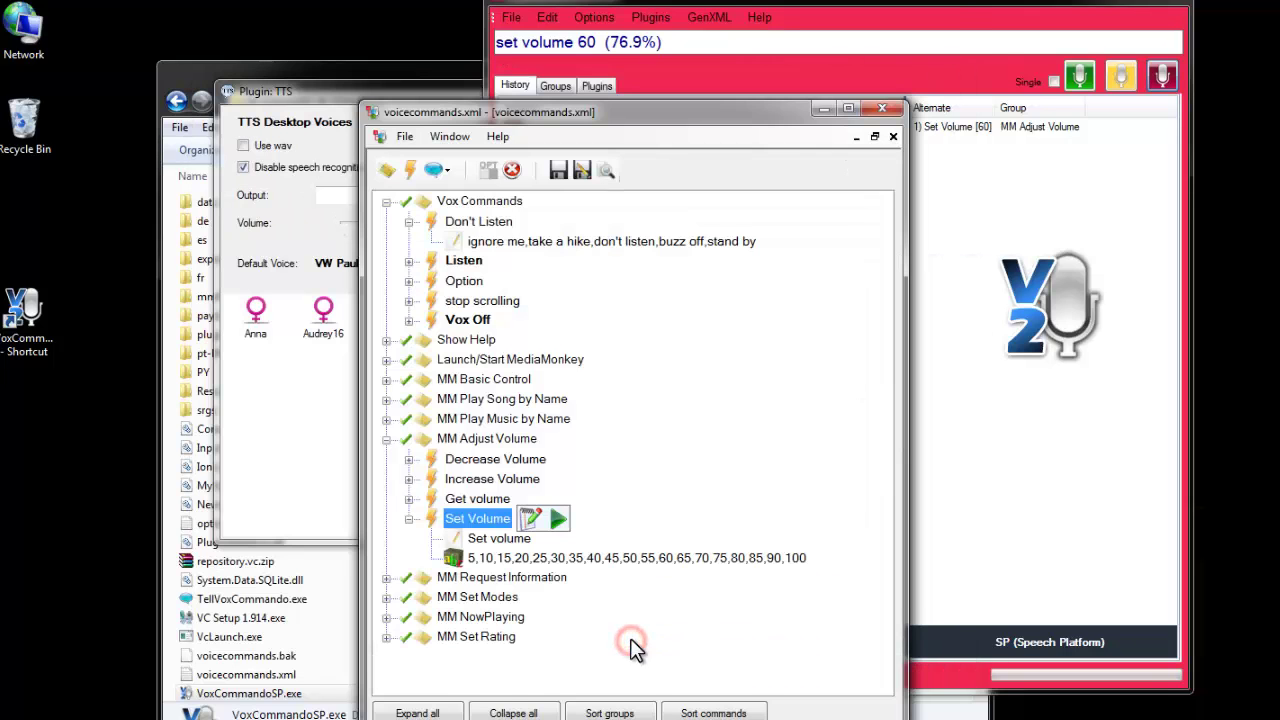
# Switch to the browser and open the Version 2 Alpha board of the VoxCommando forum
pyautogui.click(512, 560)
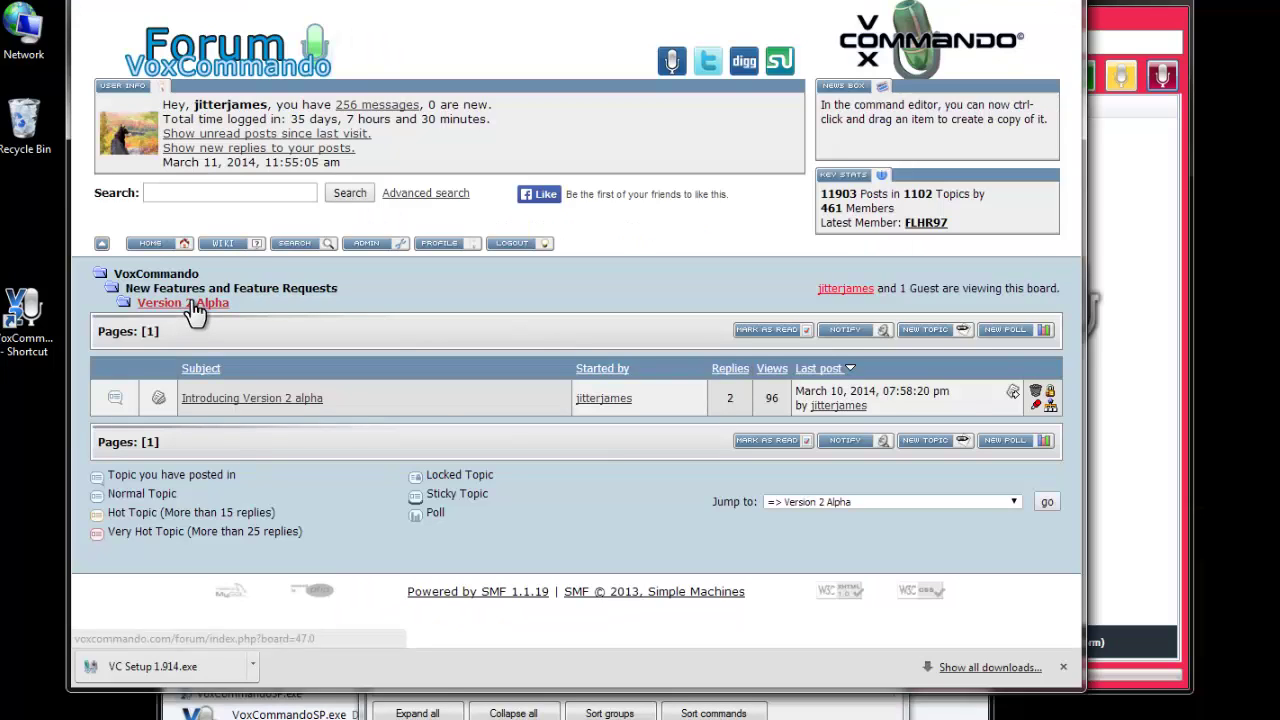
pyautogui.click(195, 312)
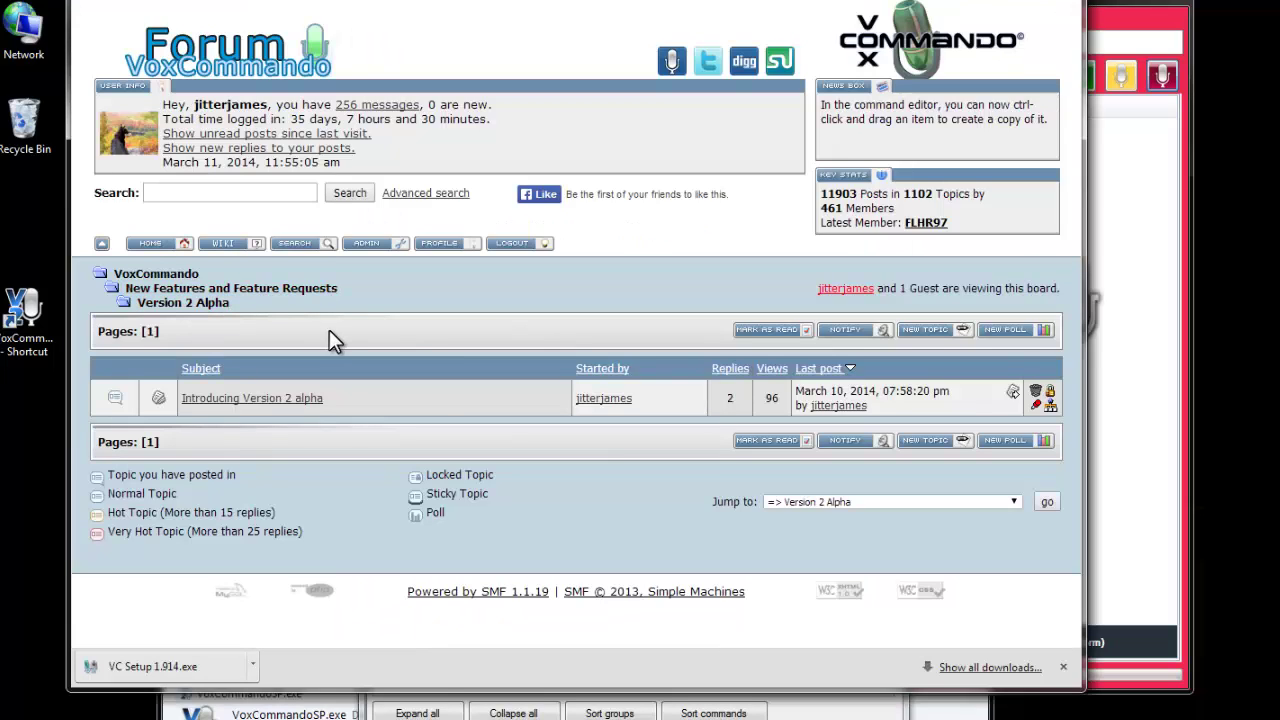